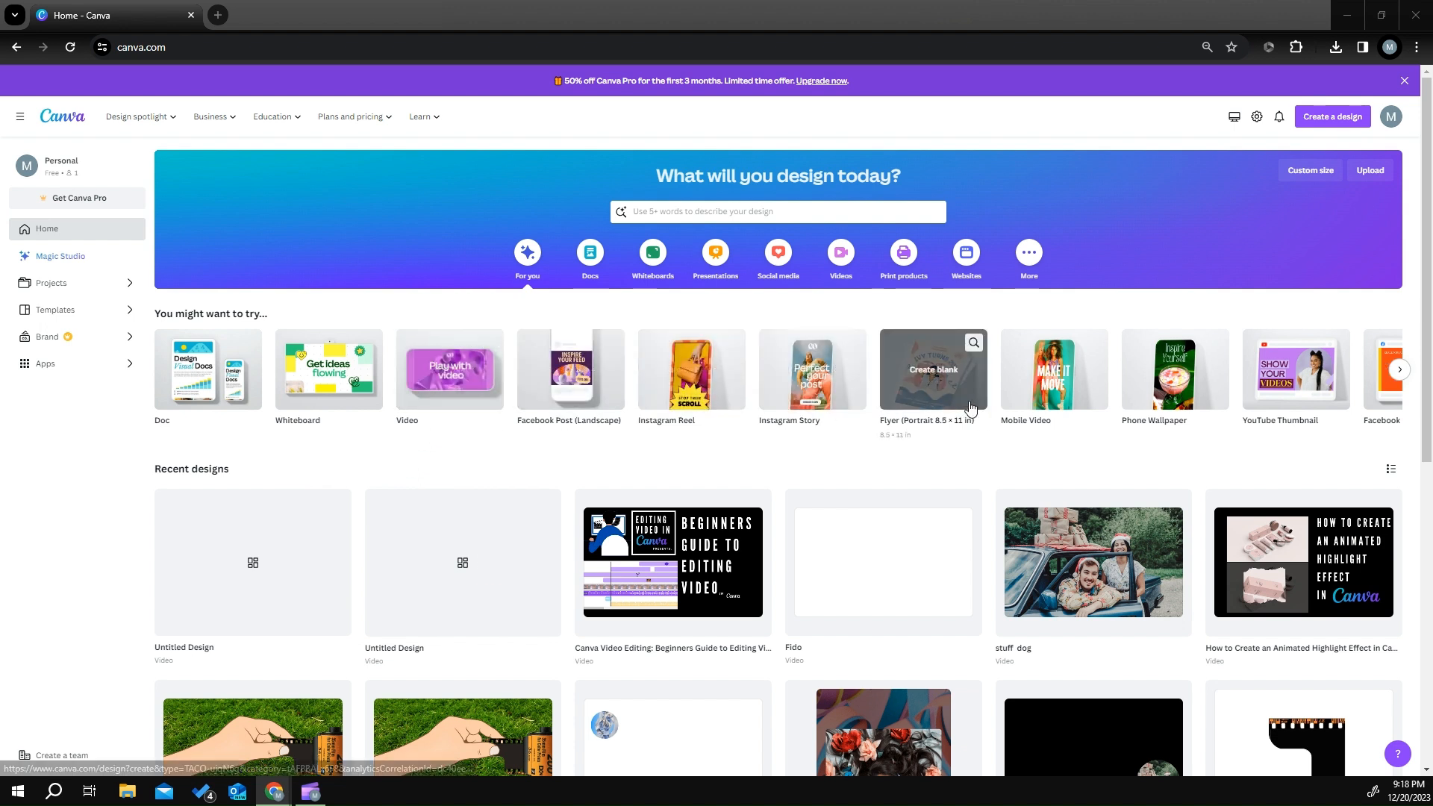
Step: Create a blank 1920 × 1080 px video design from the Videos category
left_click(846, 265)
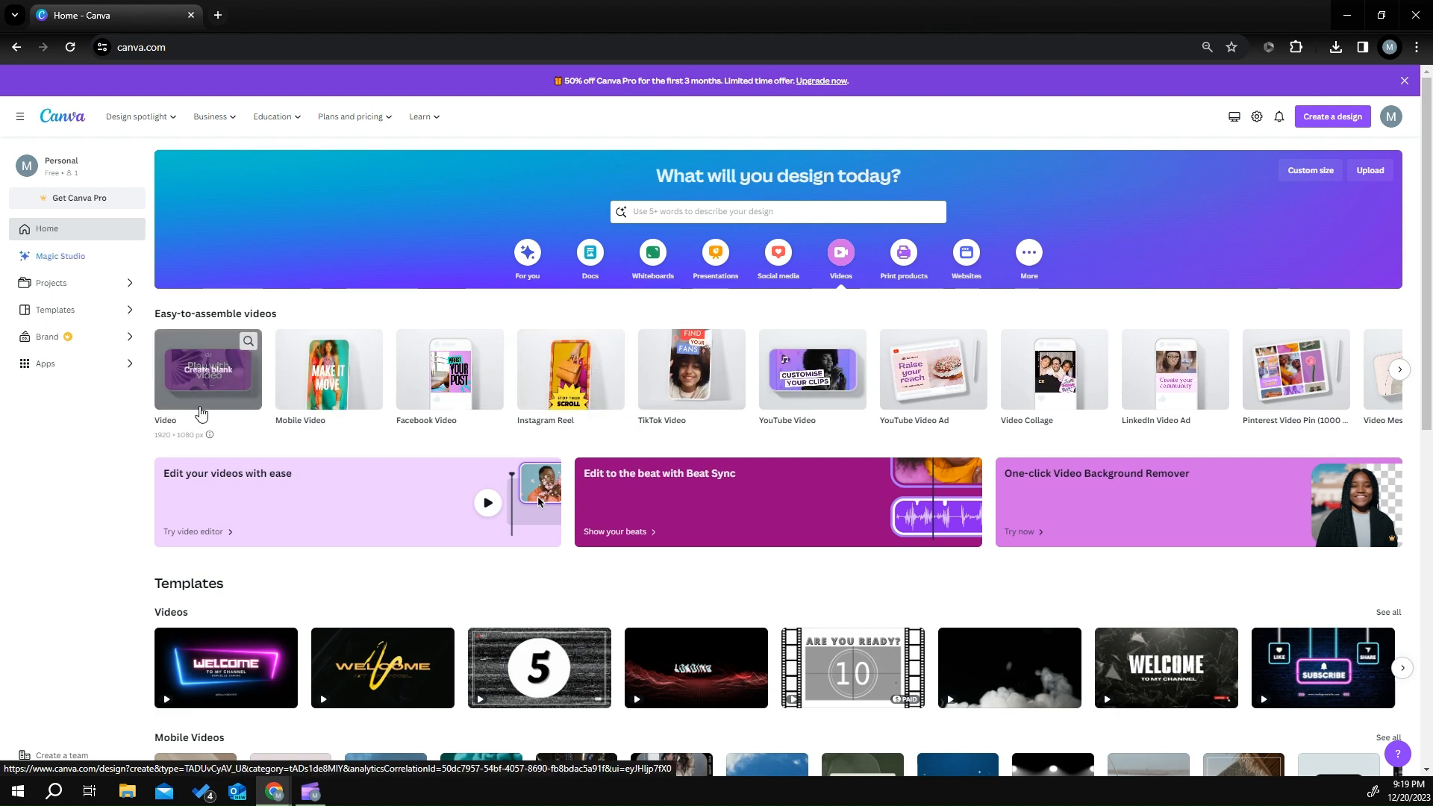
left_click(200, 415)
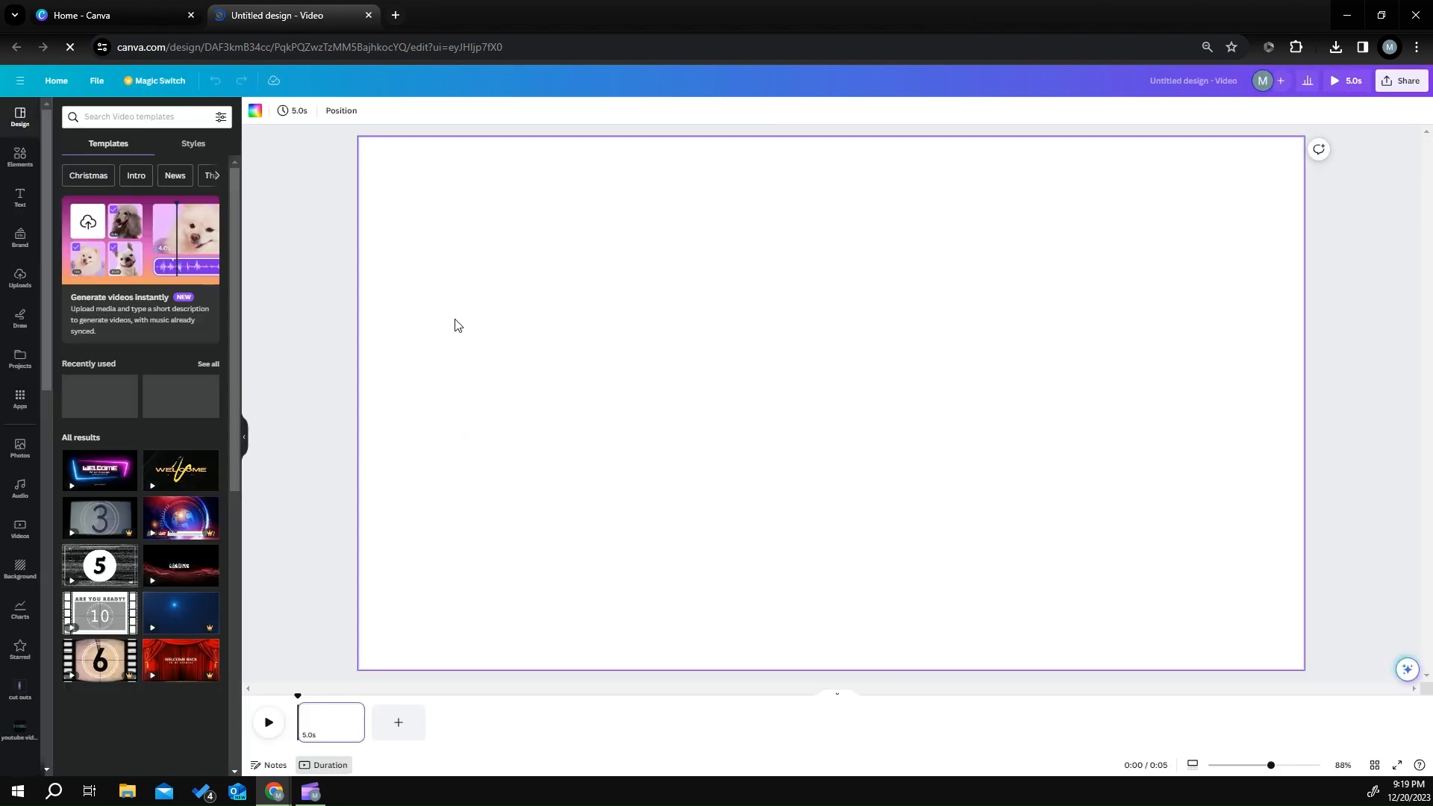
Step: Look through the video templates offered for the new design
scroll(158, 409, "down", 3)
scroll(153, 425, "up", 2)
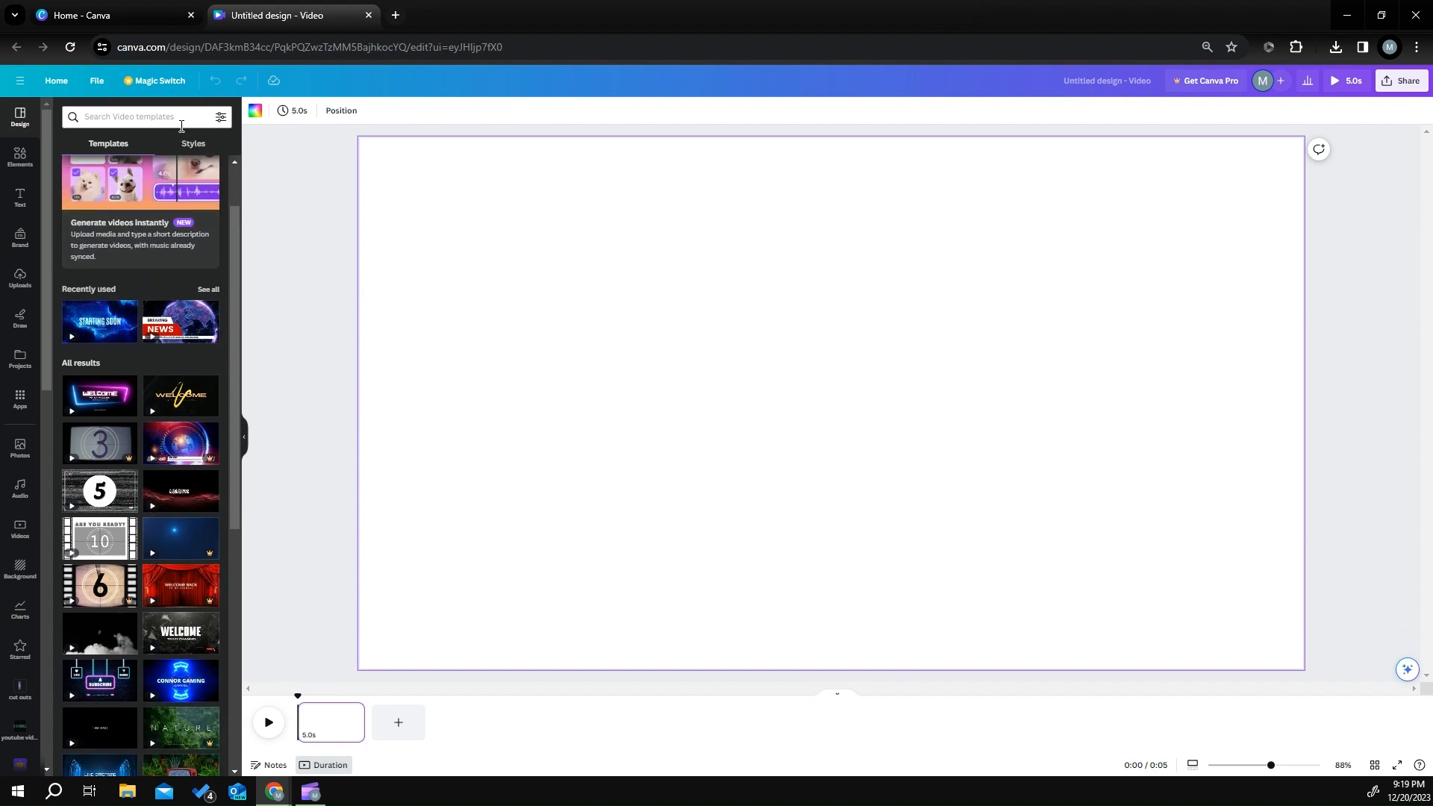
scroll(147, 435, "down", 2)
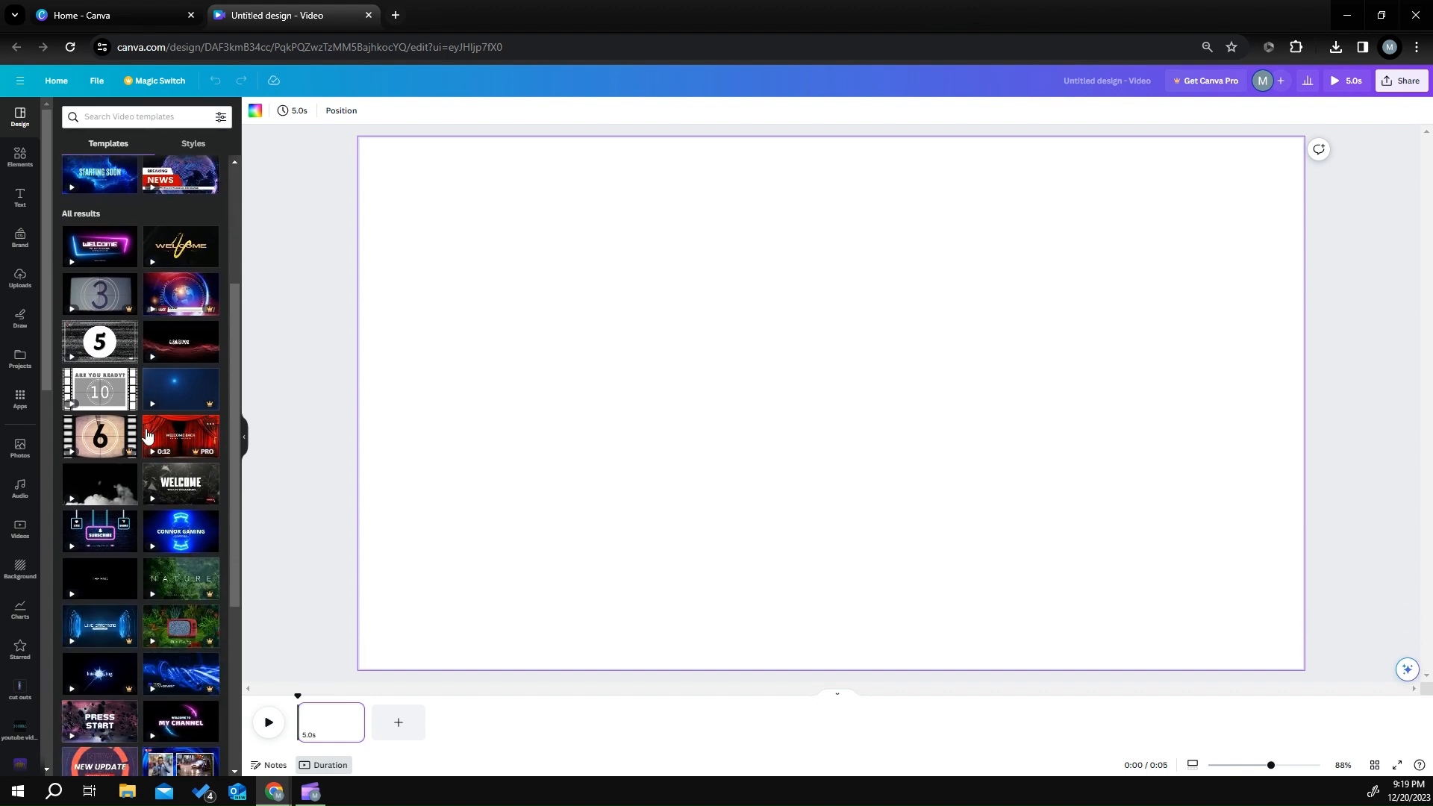
scroll(147, 436, "down", 1)
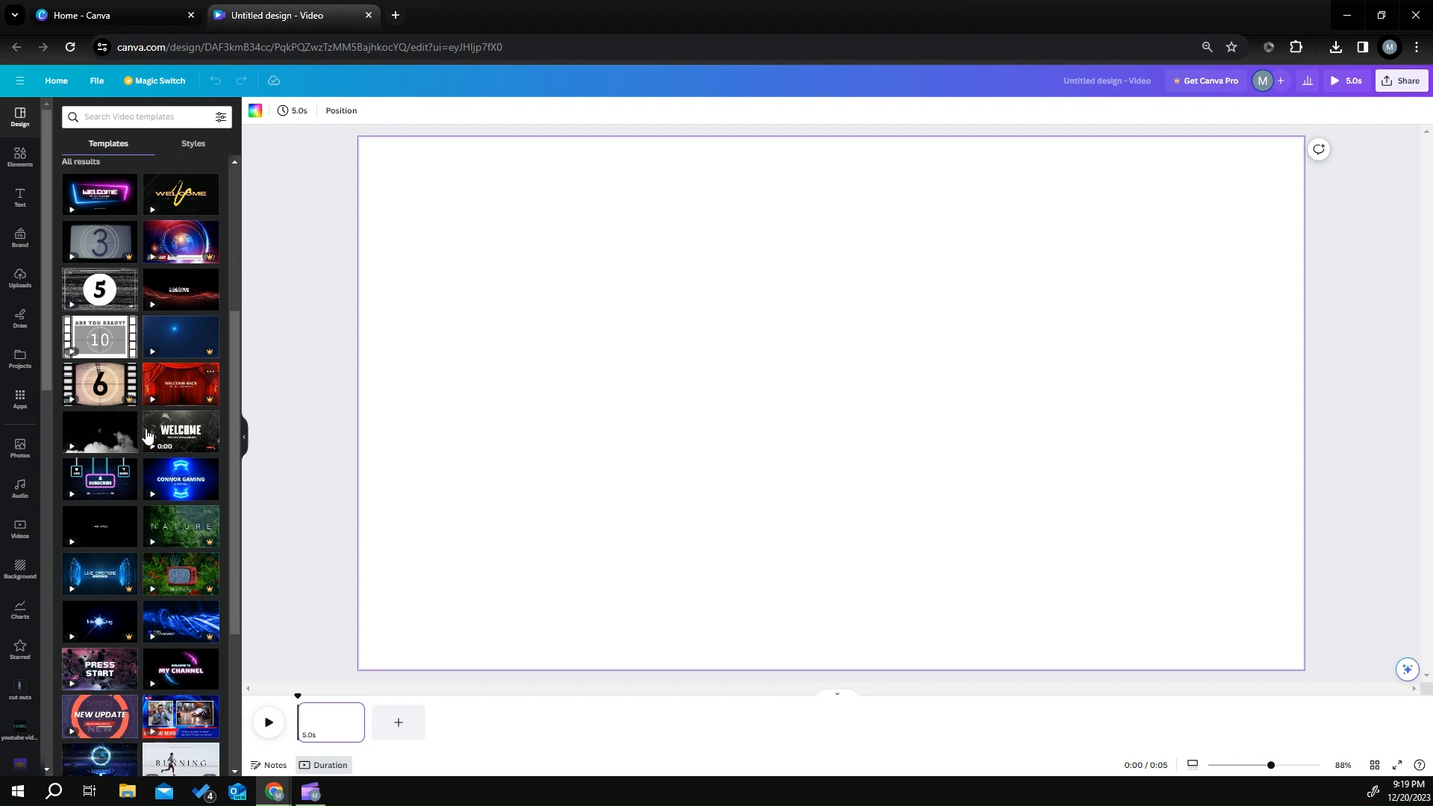
Step: Look through the stock video library and the uploaded videos for usable clips
left_click(27, 543)
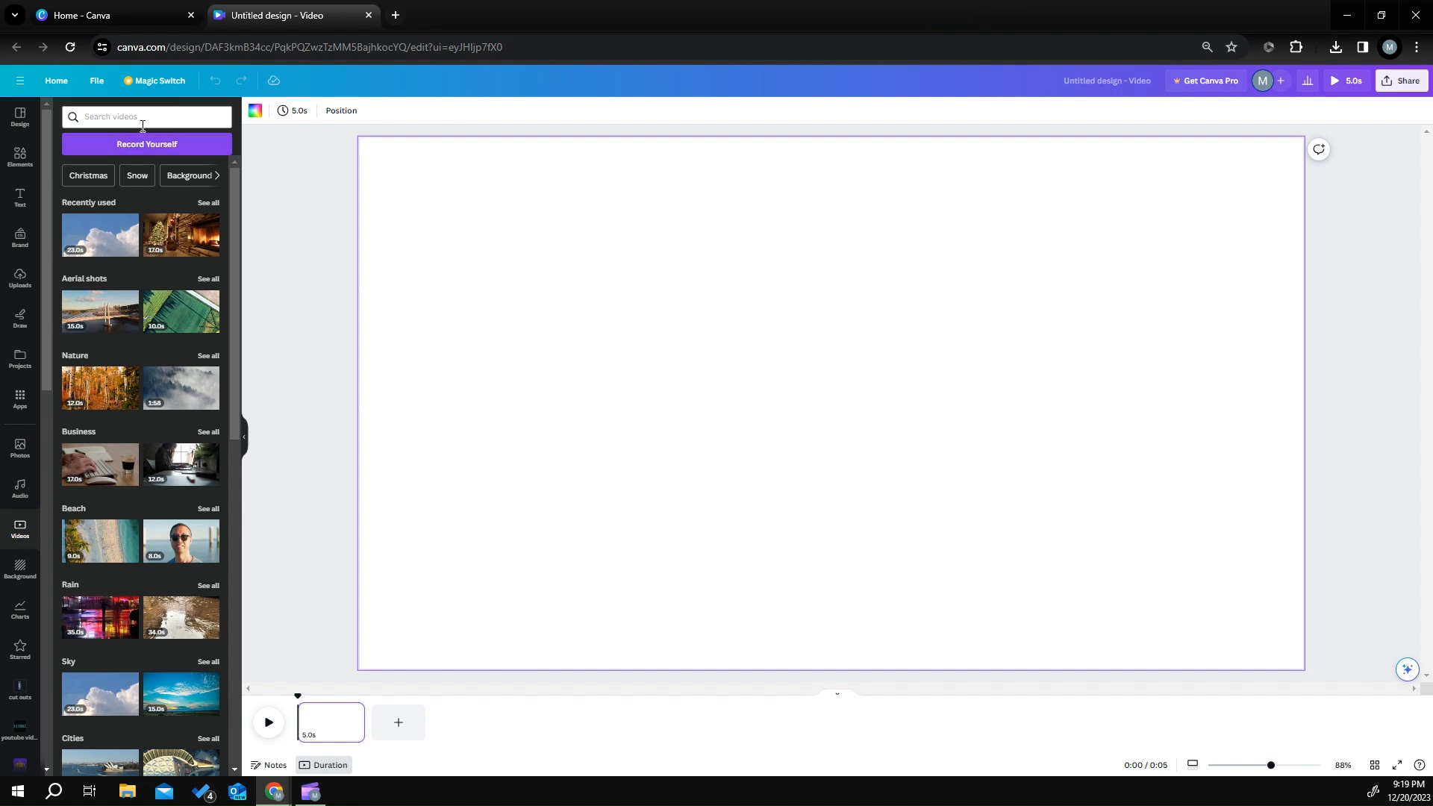
scroll(145, 276, "down", 5)
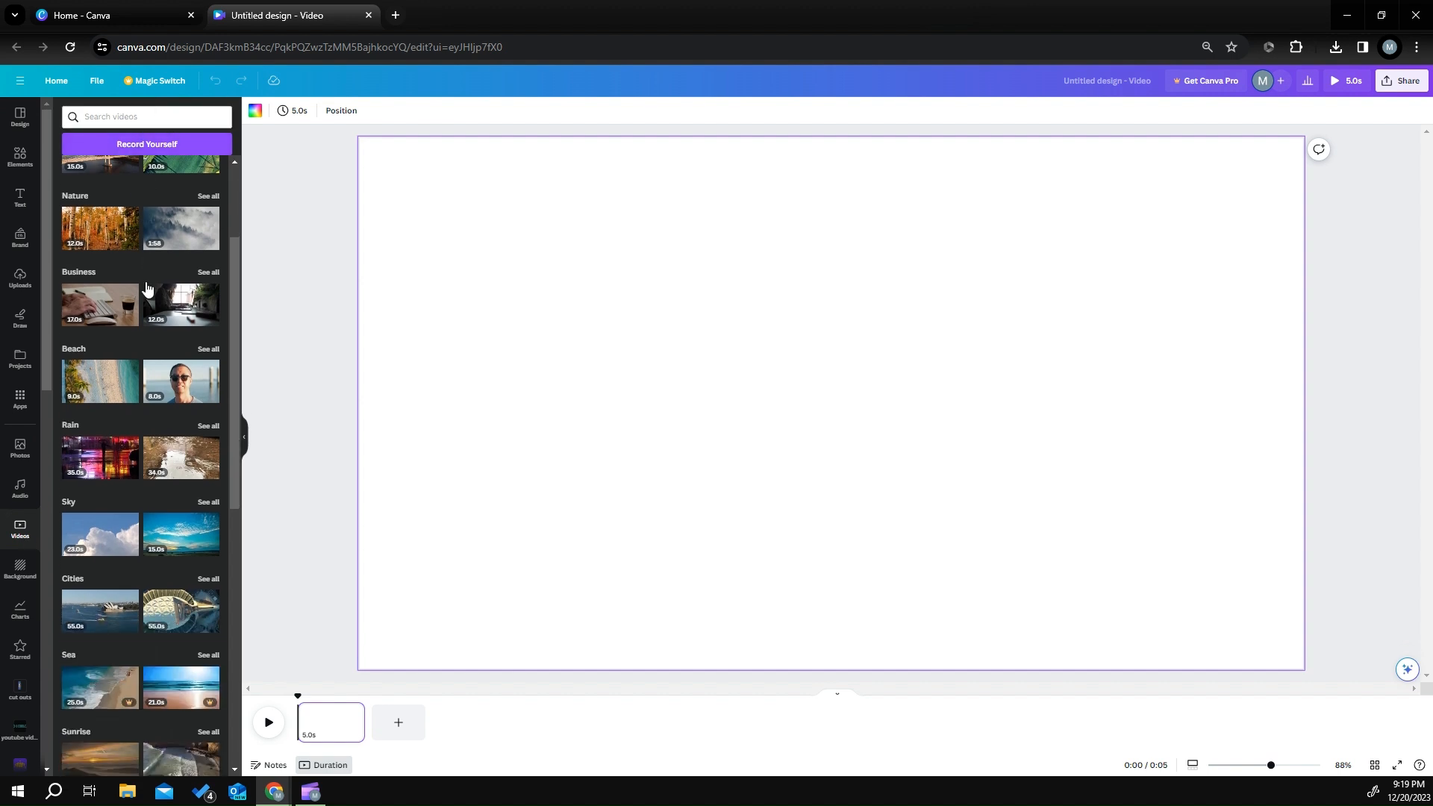
scroll(148, 299, "down", 1)
scroll(148, 299, "up", 4)
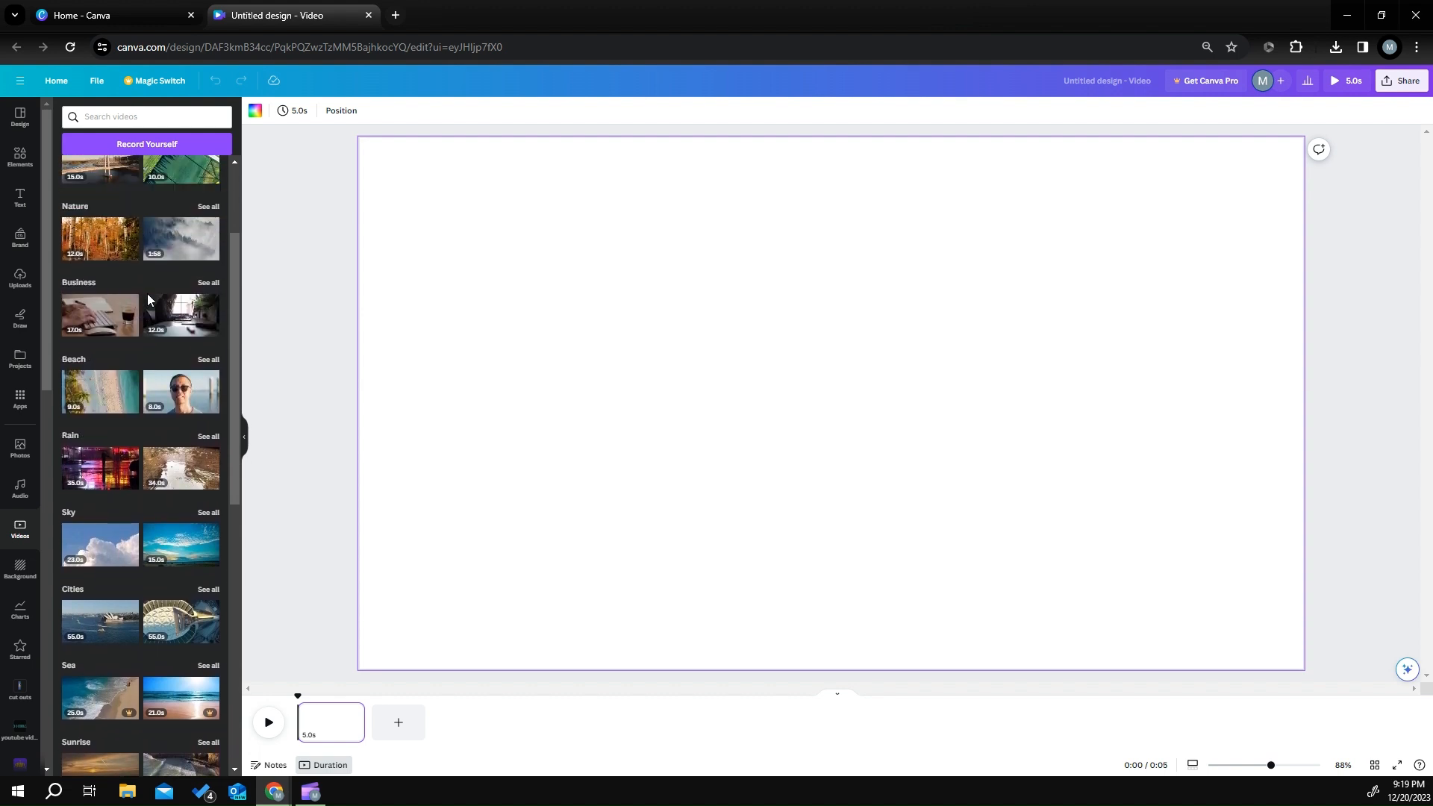
scroll(135, 309, "up", 1)
scroll(60, 365, "up", 1)
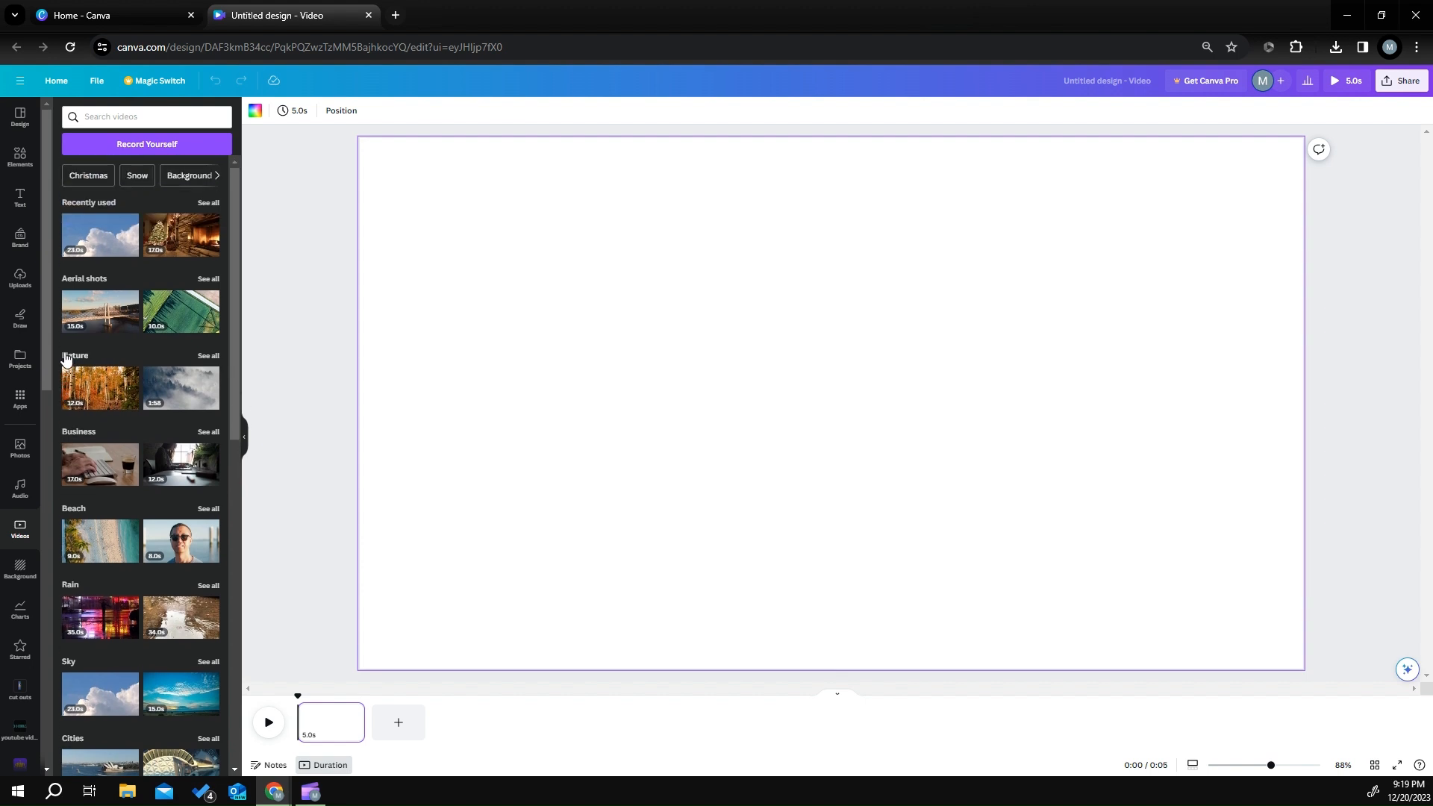
left_click(21, 279)
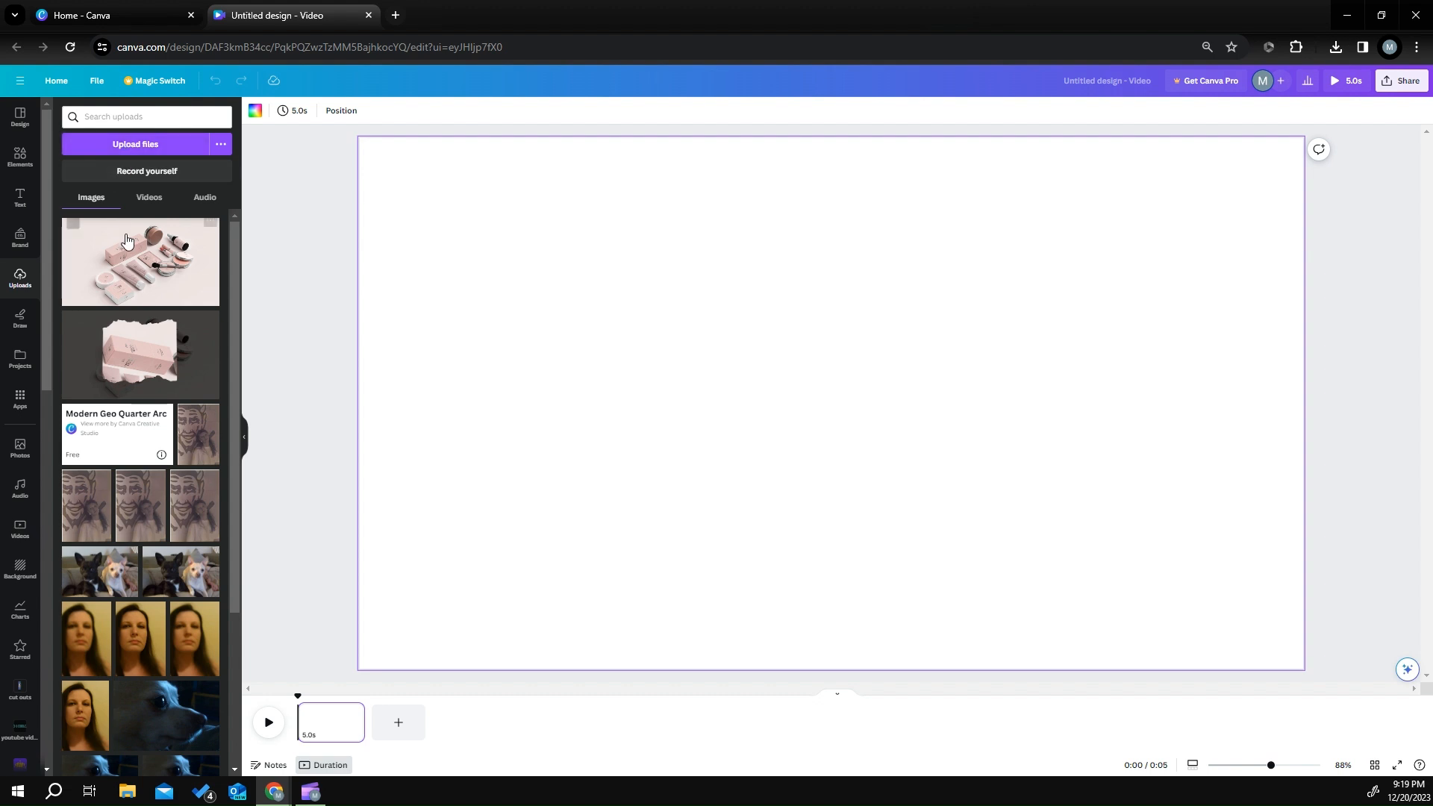
left_click(147, 198)
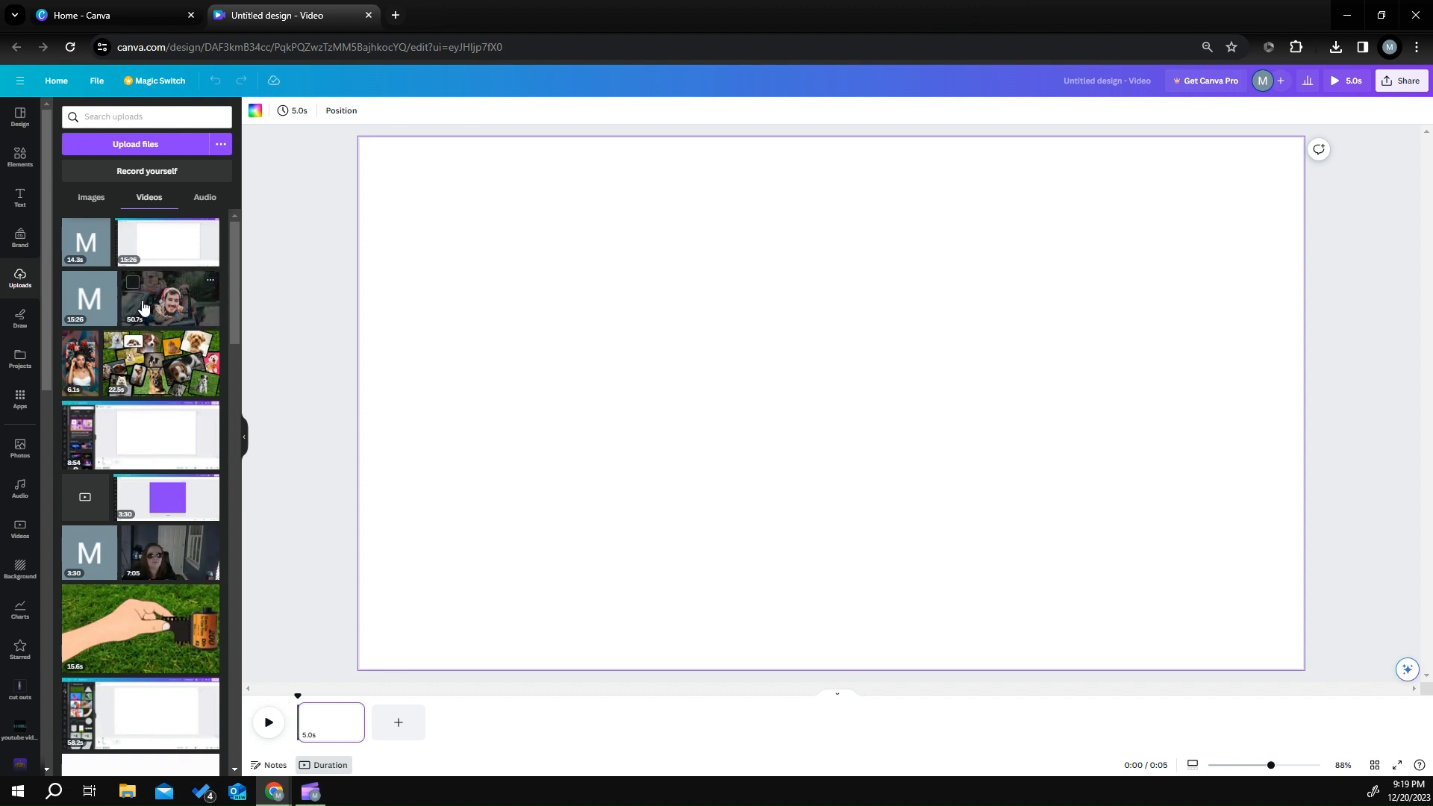
Step: Add the recently used cloud clip from the stock videos to the first page and set it as the background
left_click(15, 545)
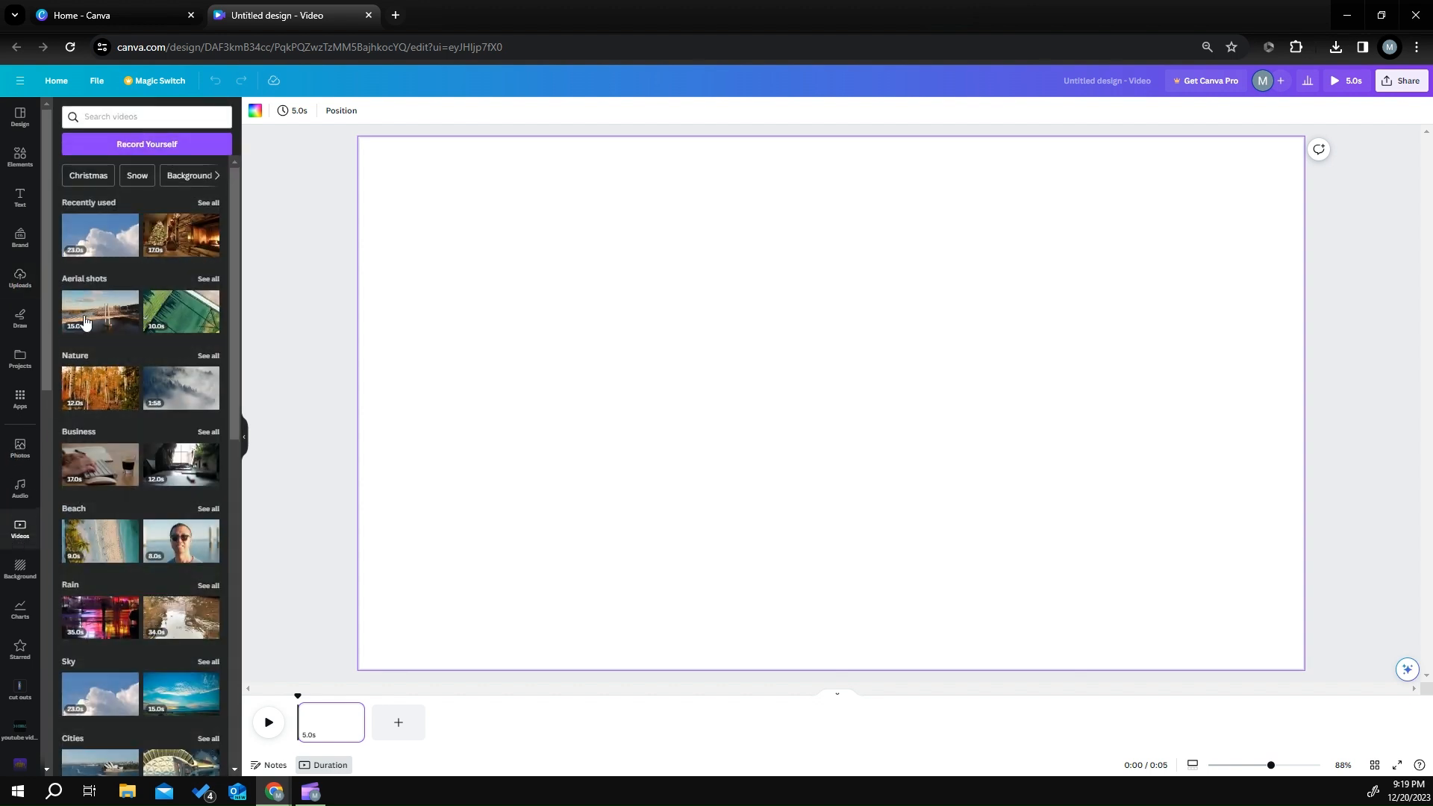
left_click(108, 252)
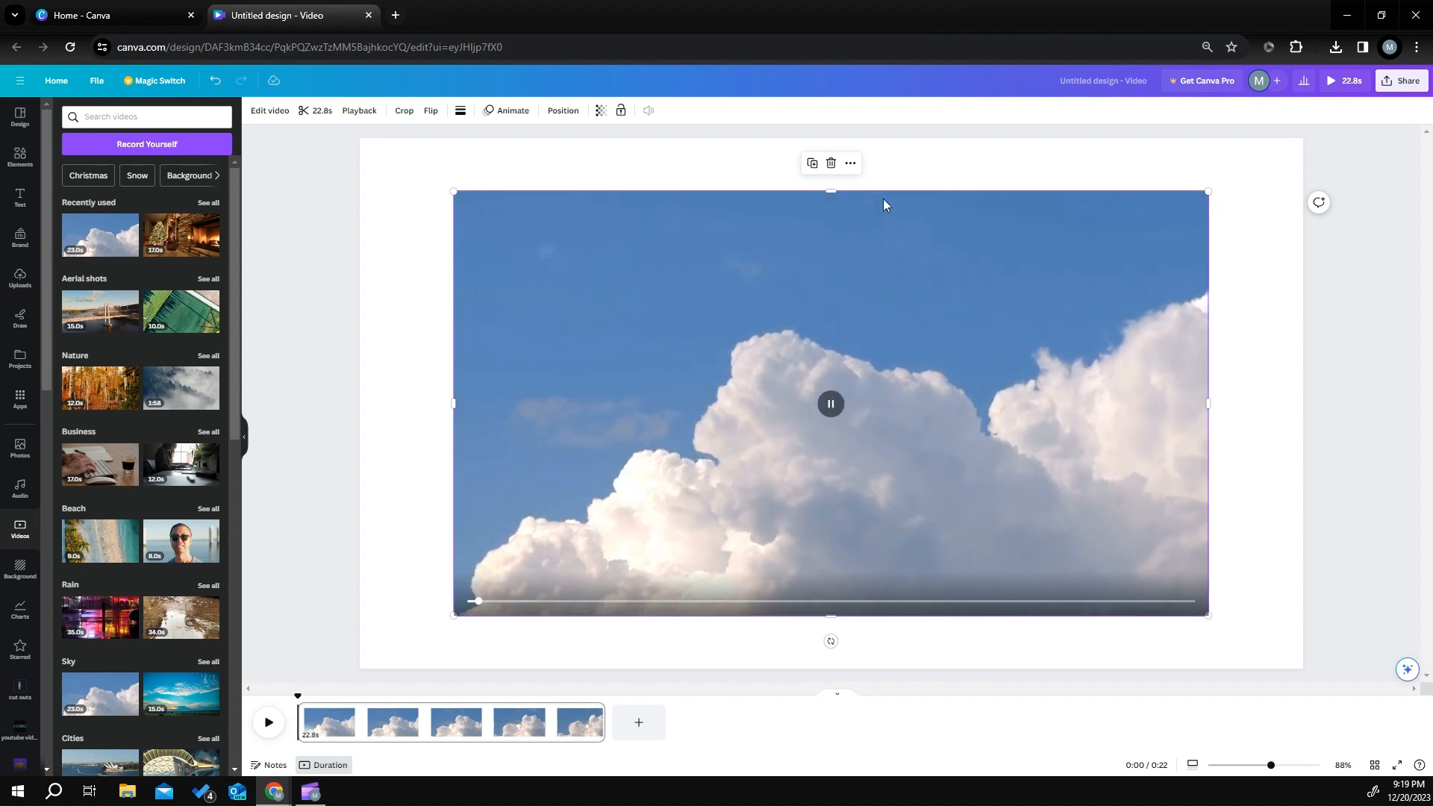
left_click(851, 163)
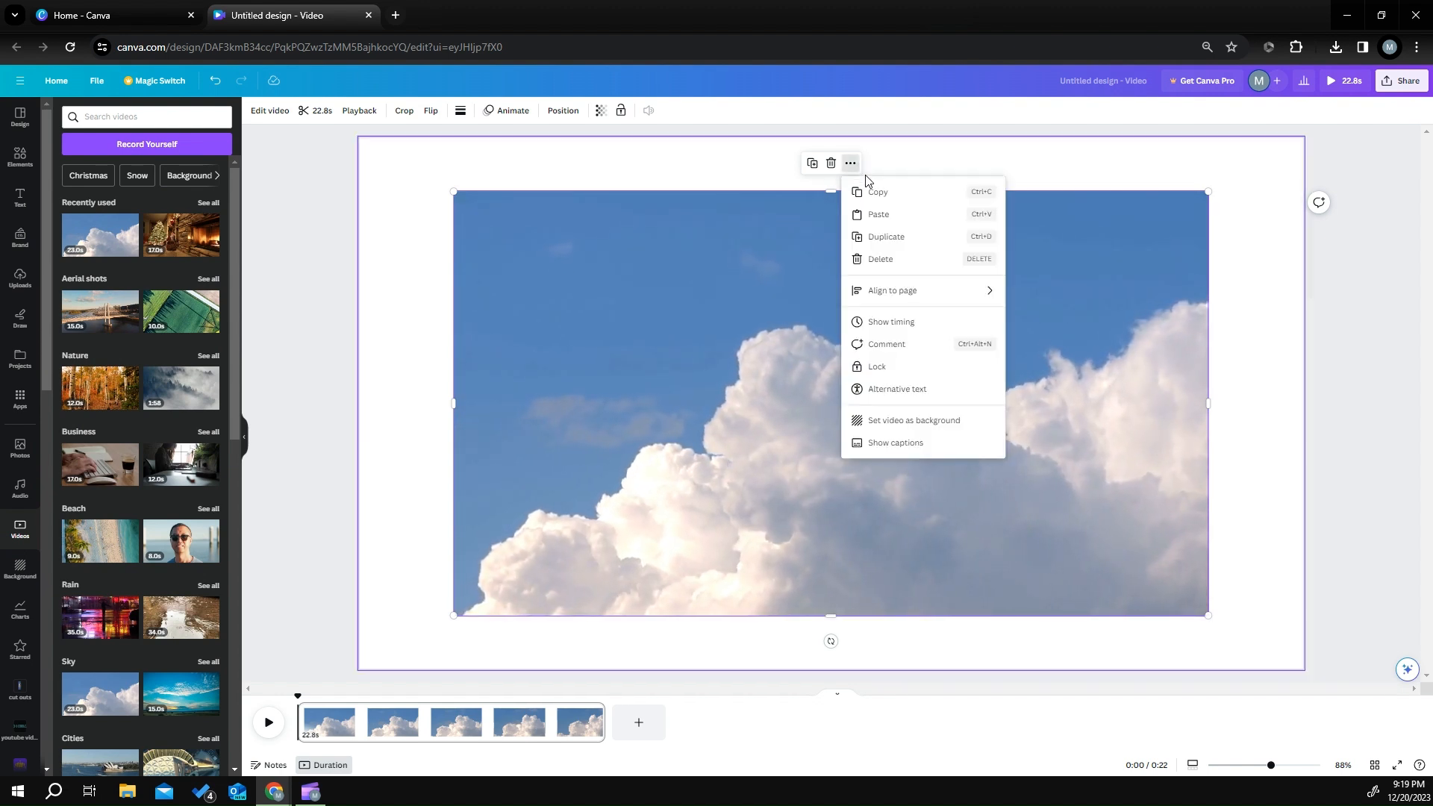
left_click(932, 422)
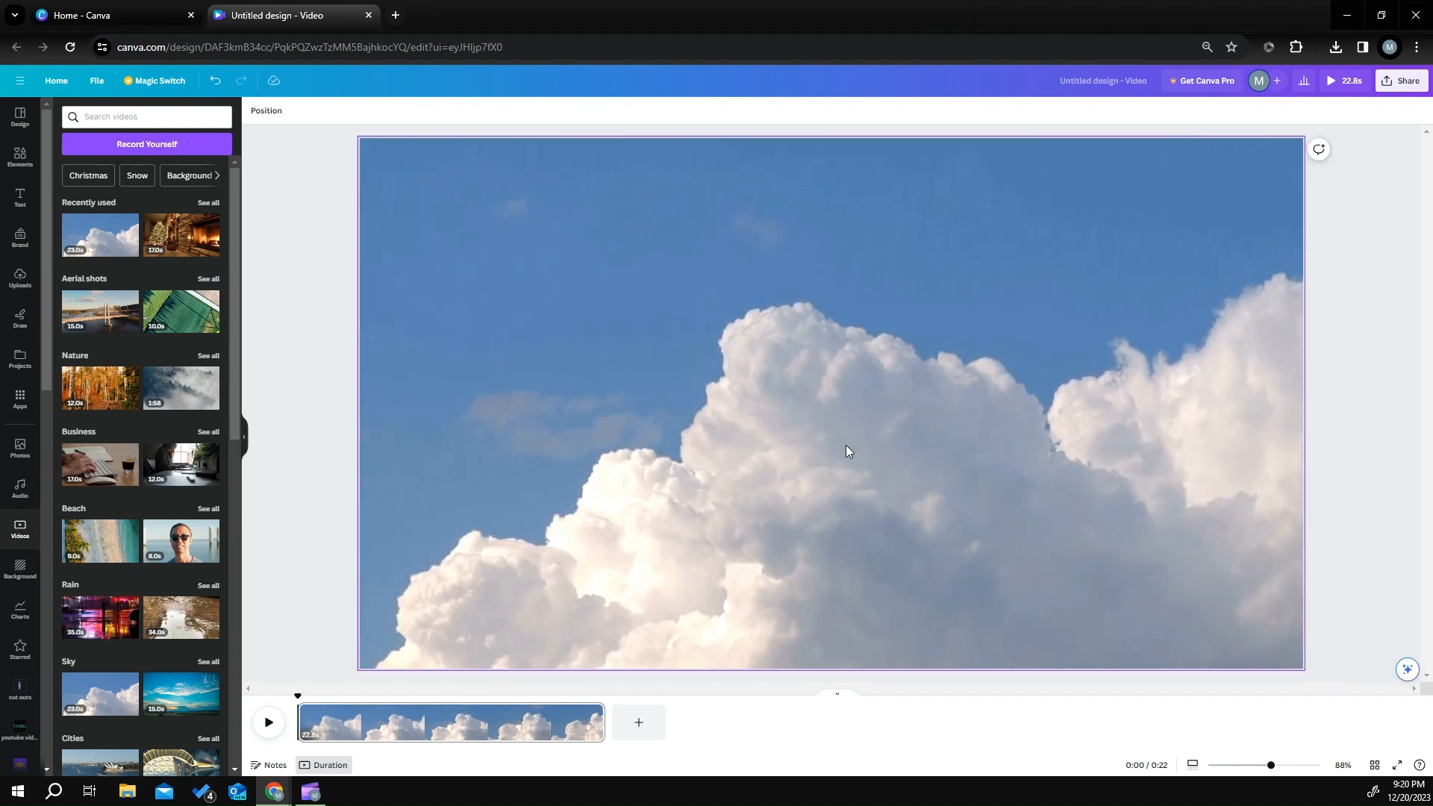
Step: Add a page after the cloud clip and fill its background with the Christmas tree and fireplace video
left_click(639, 722)
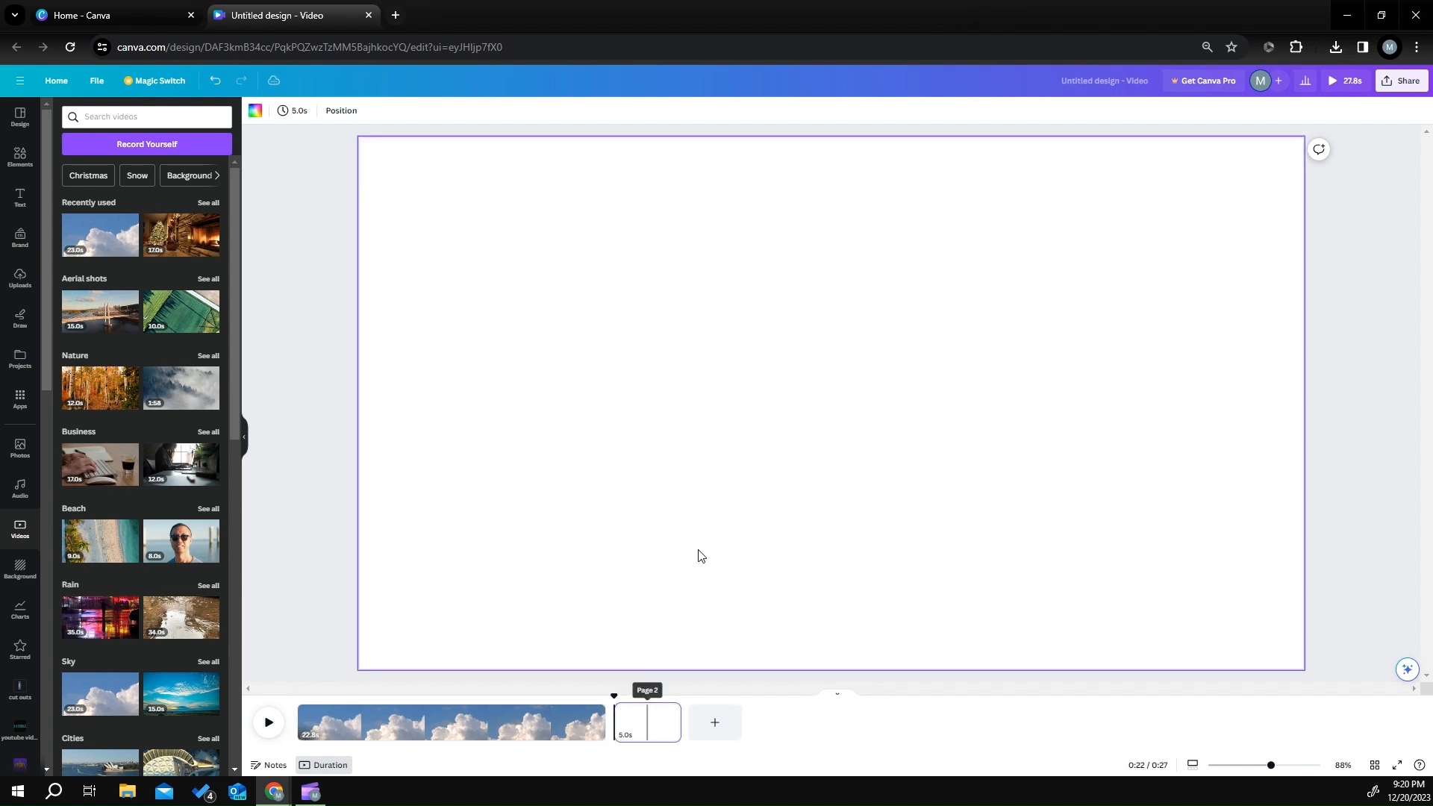
left_click(211, 240)
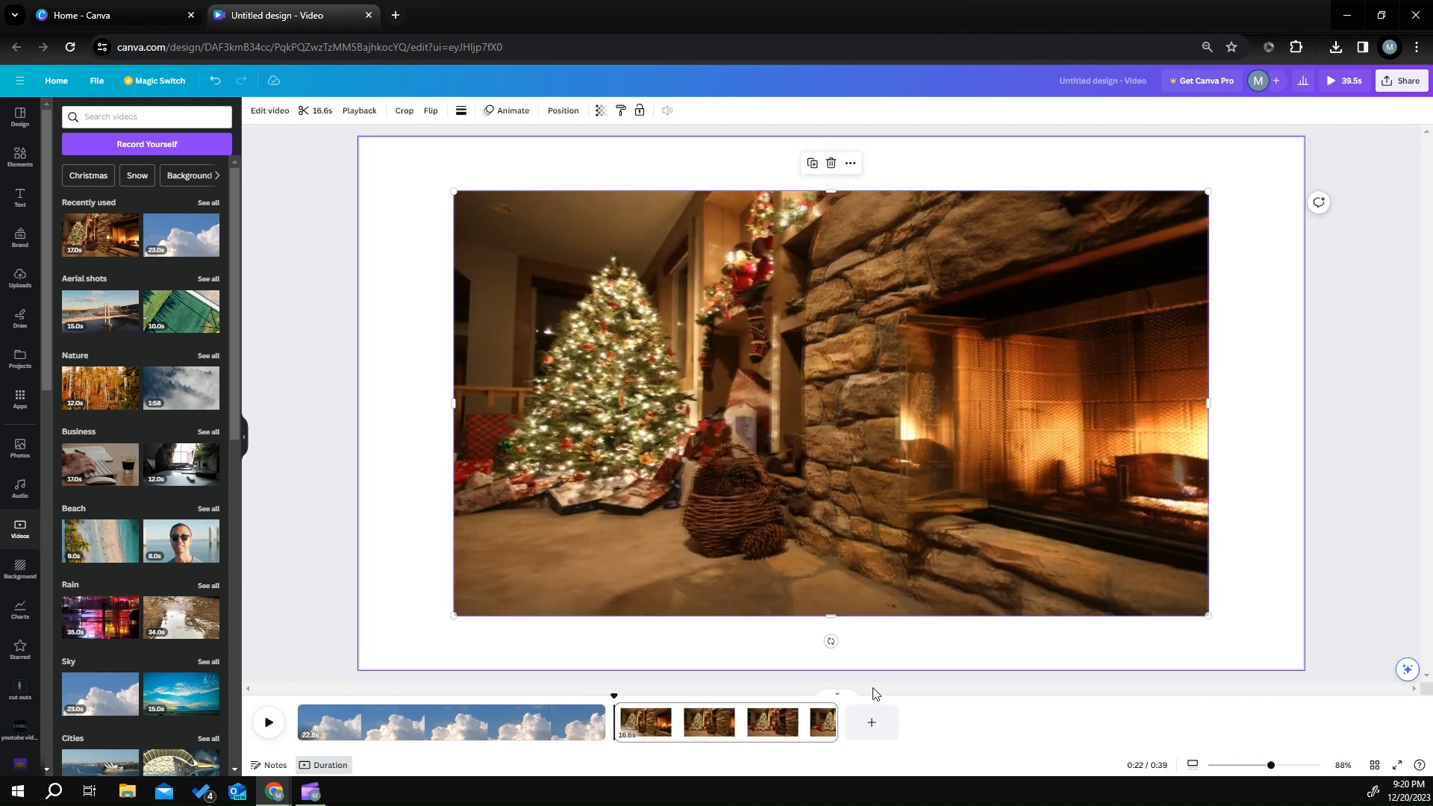
left_click(850, 162)
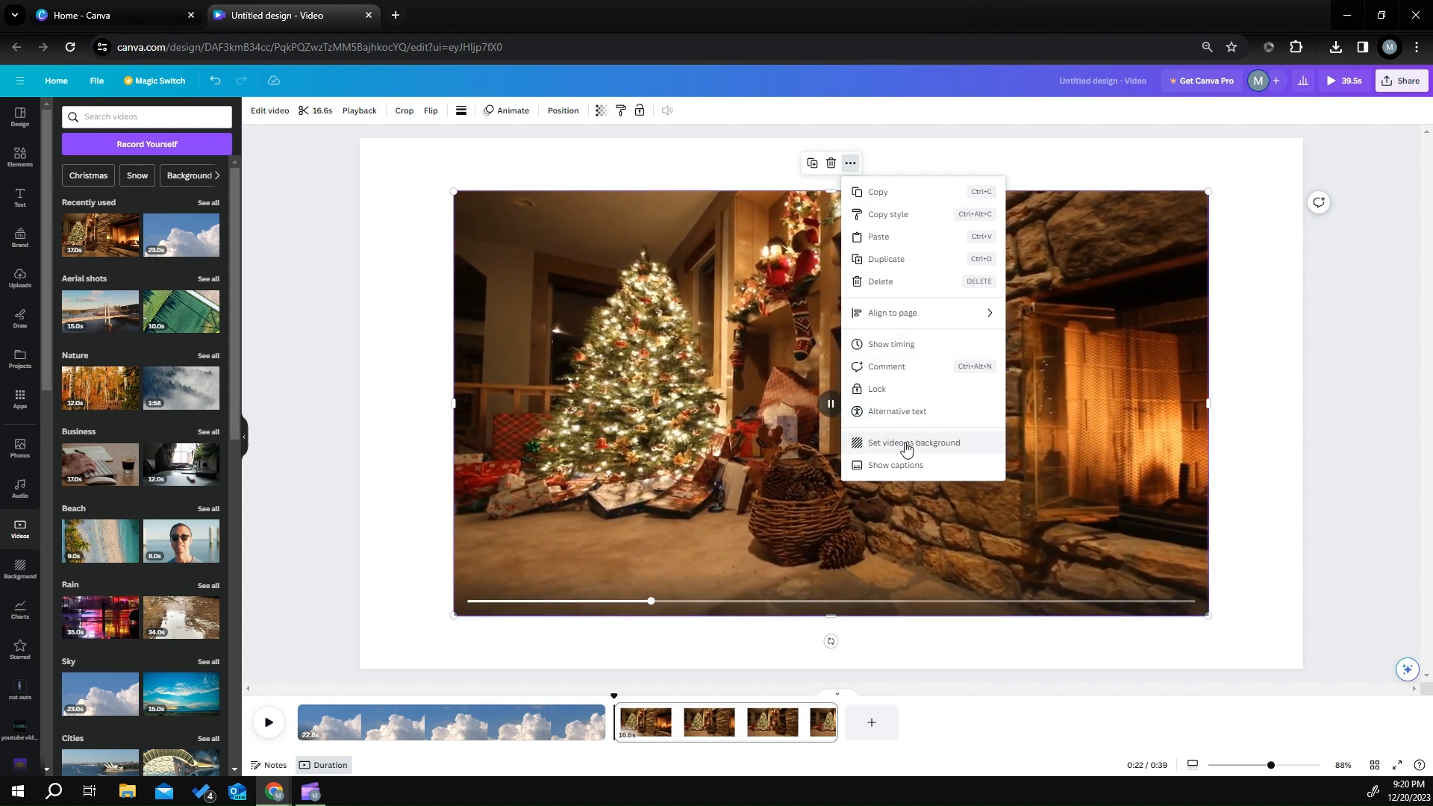
left_click(906, 445)
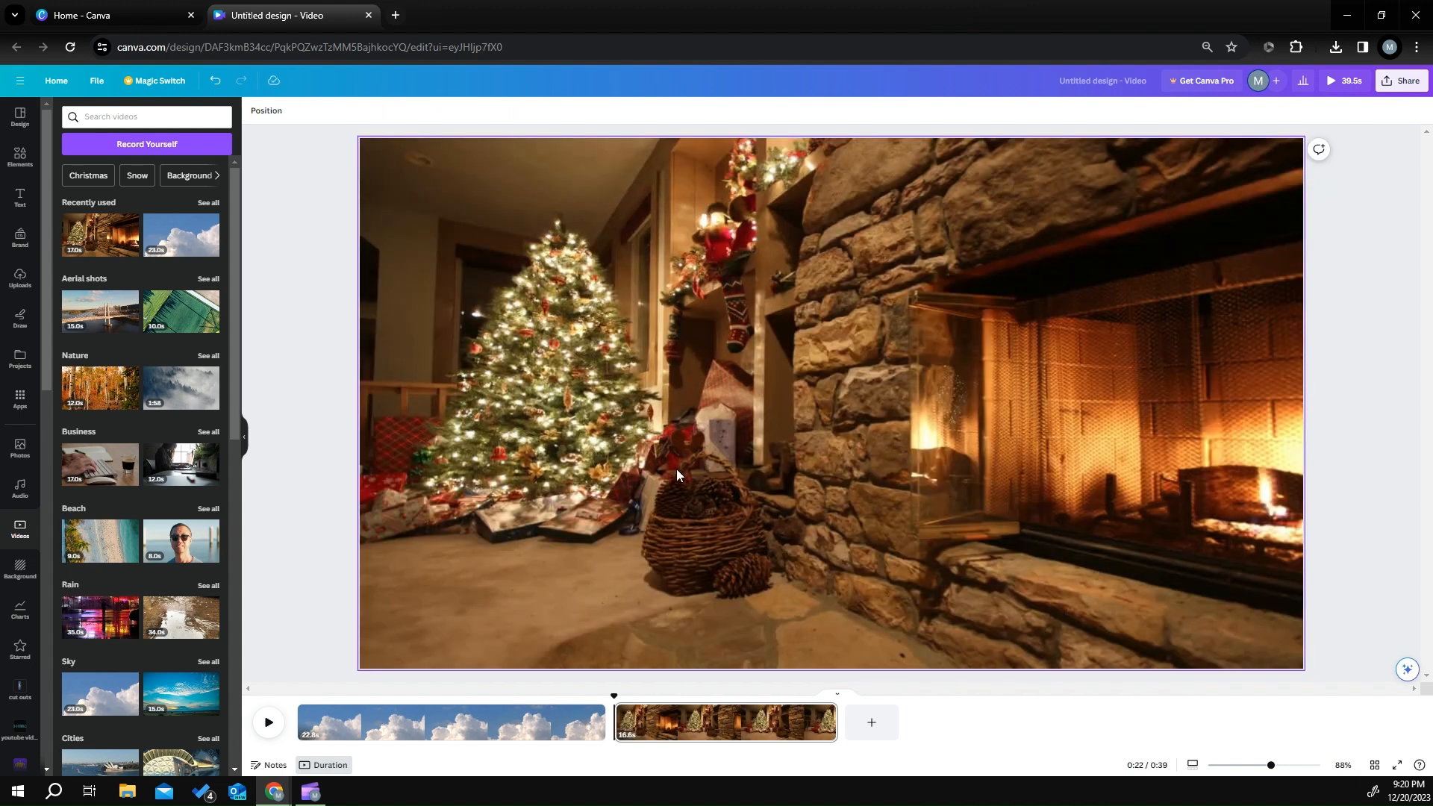
Step: Add a third page and fill its background with the bridge video from the Aerial shots category
left_click(871, 721)
left_click(103, 314)
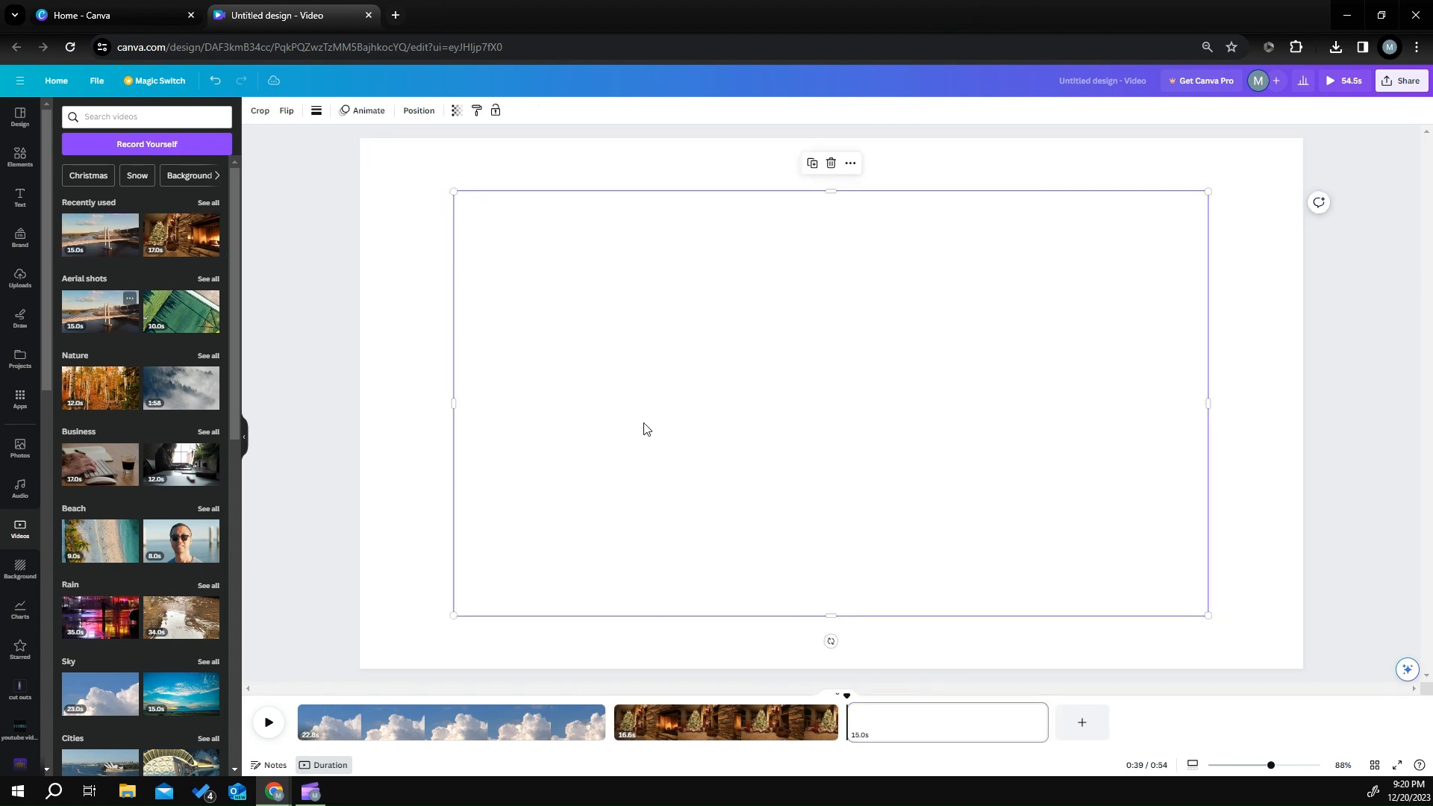
left_click(850, 163)
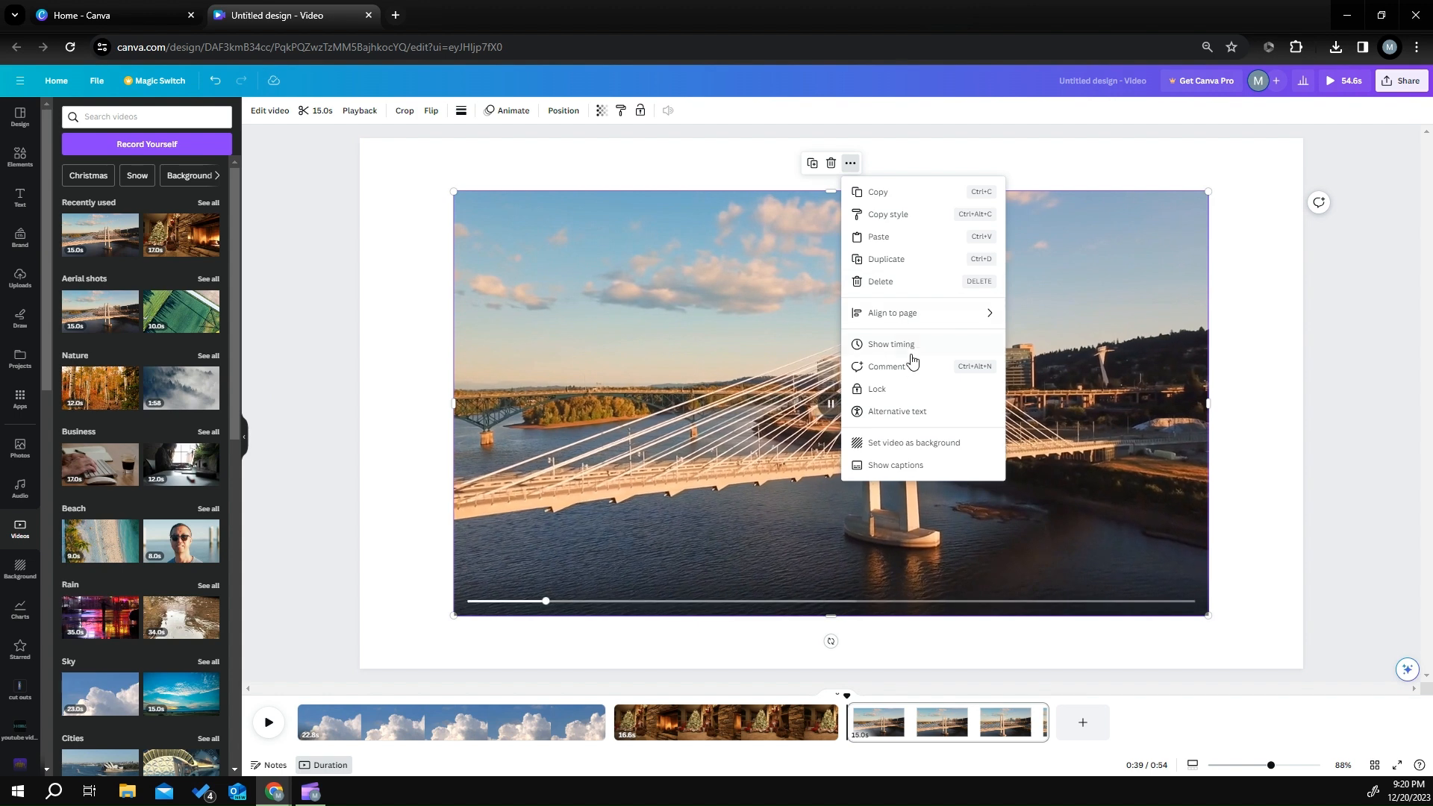
left_click(924, 443)
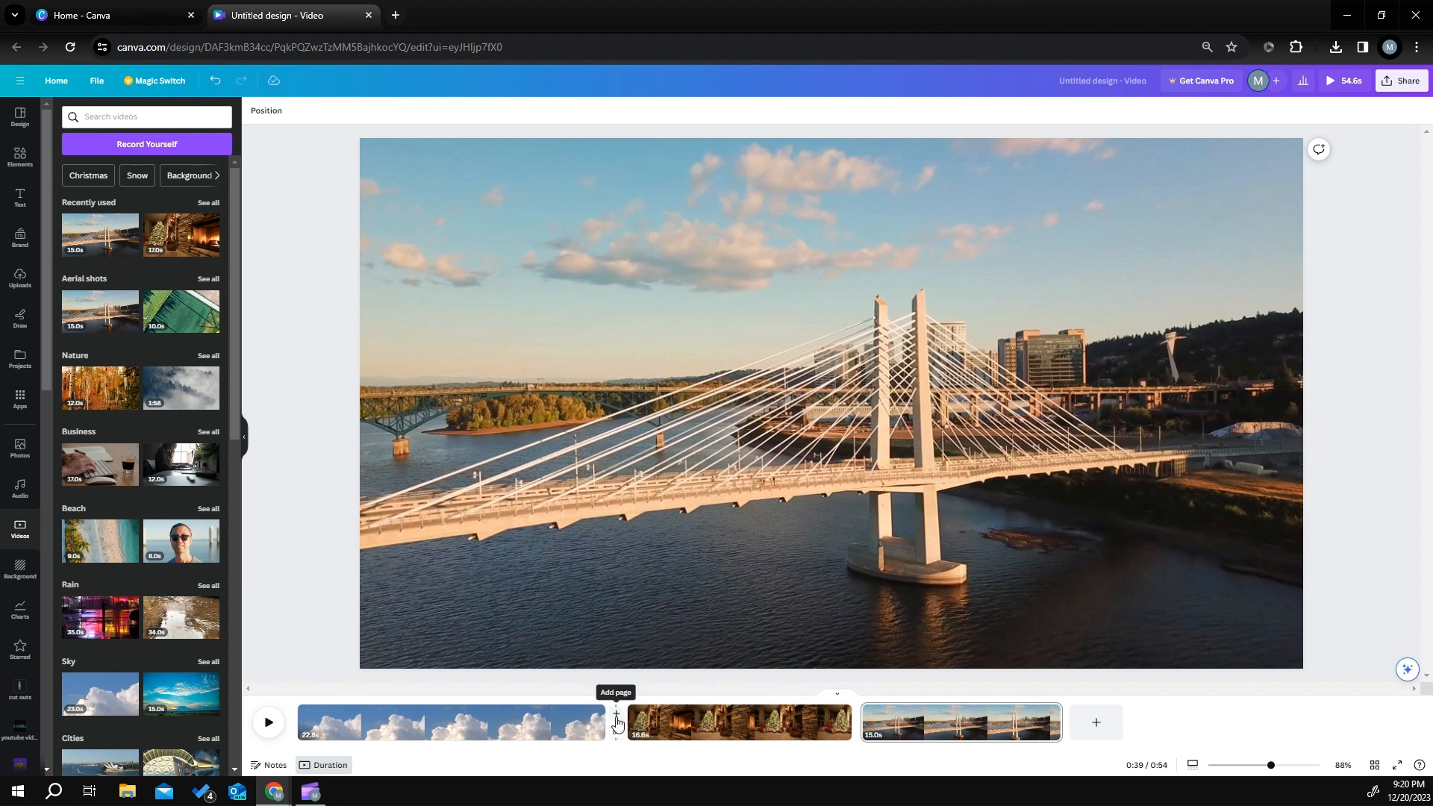
Step: Insert a page between the cloud and fireplace clips and set the uploaded dark close-up photo of the dog as its background
left_click(617, 721)
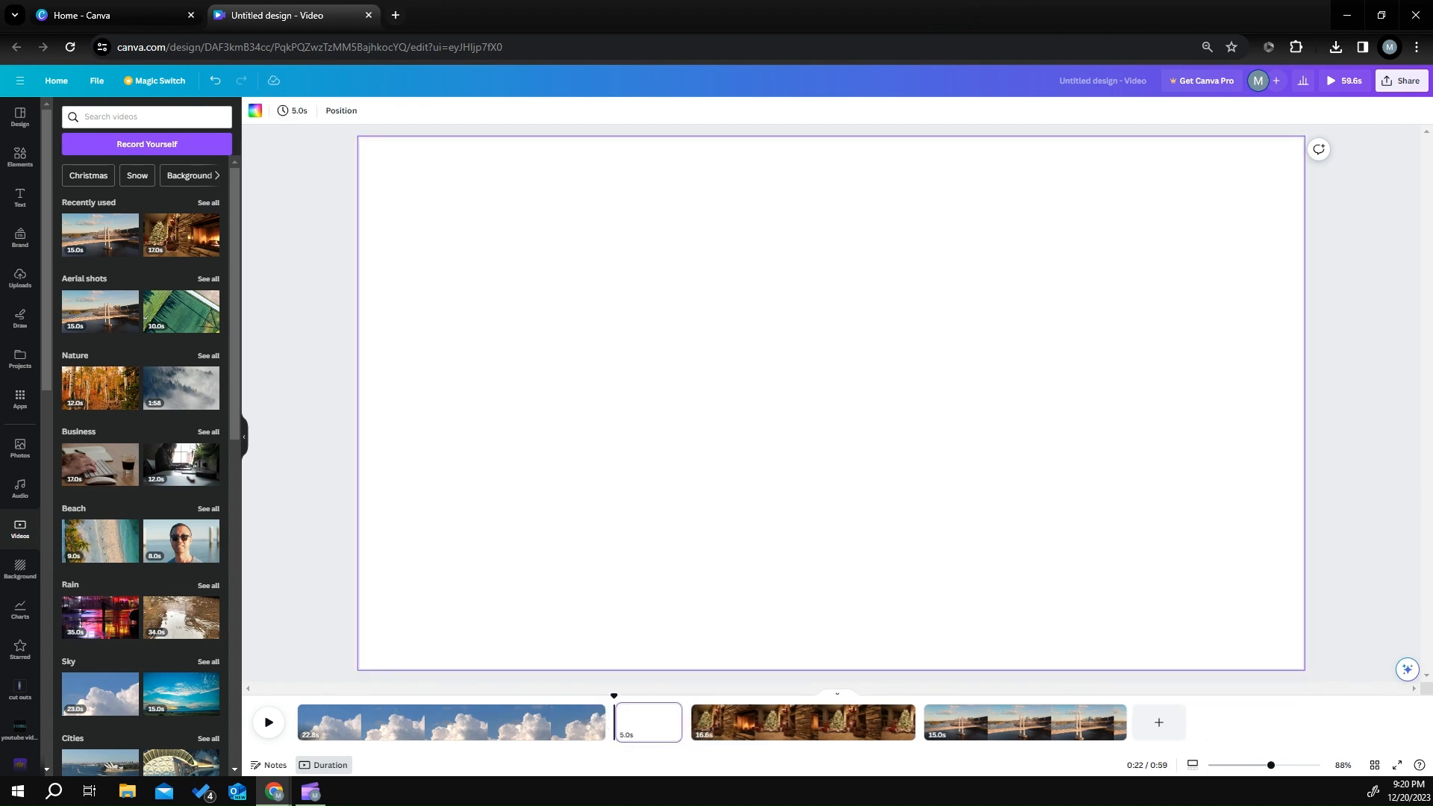
left_click(19, 288)
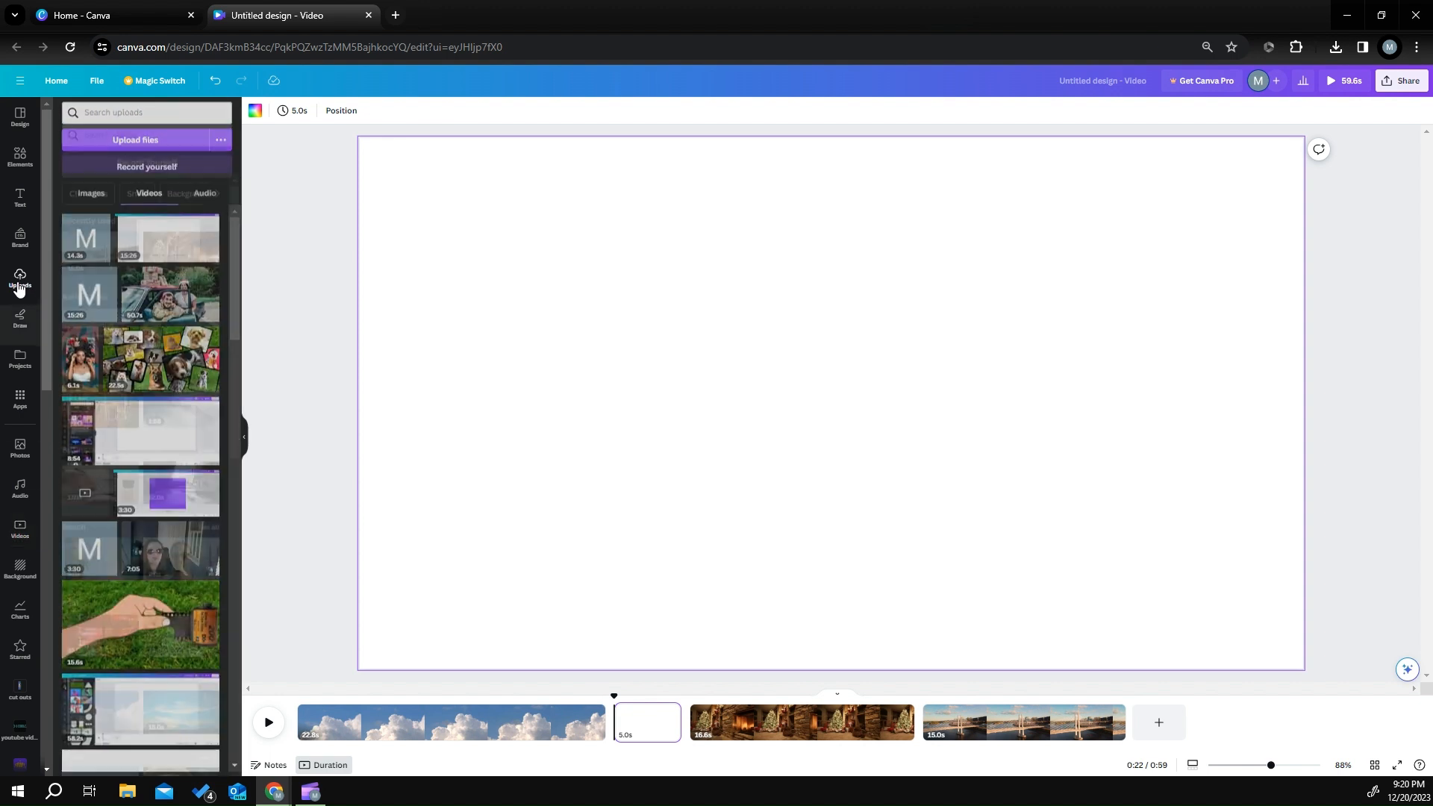
left_click(117, 201)
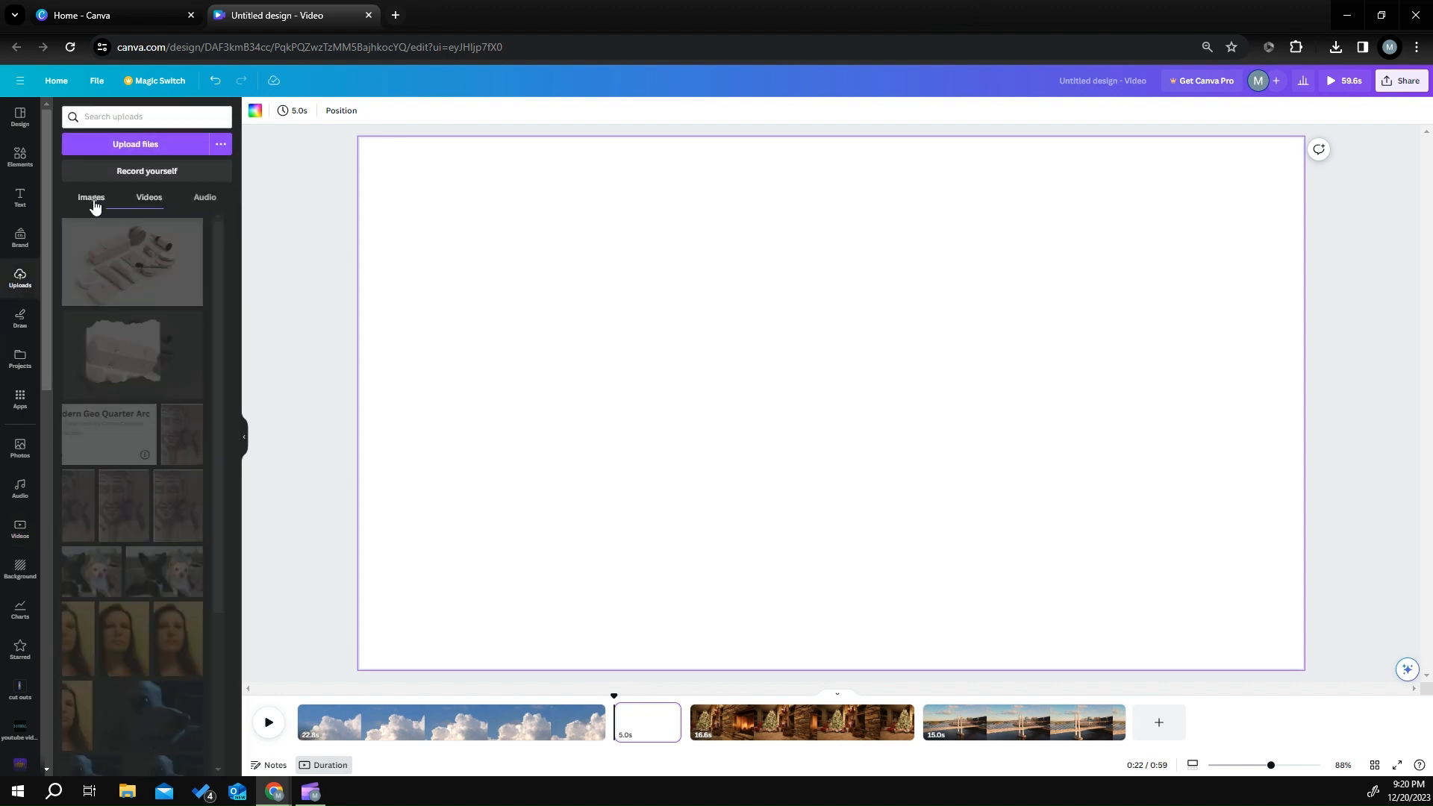
scroll(122, 467, "down", 3)
scroll(120, 493, "down", 1)
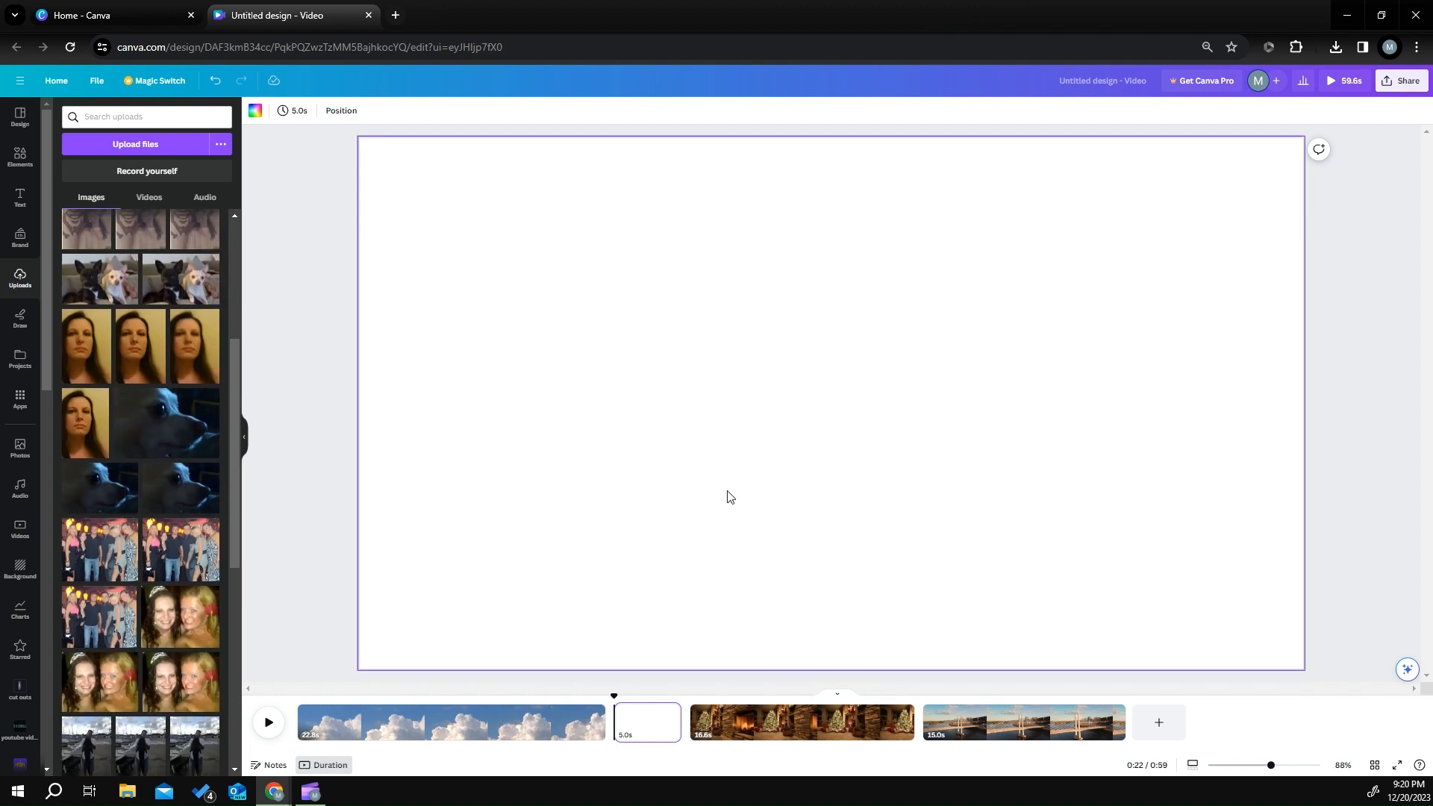
left_click(139, 409)
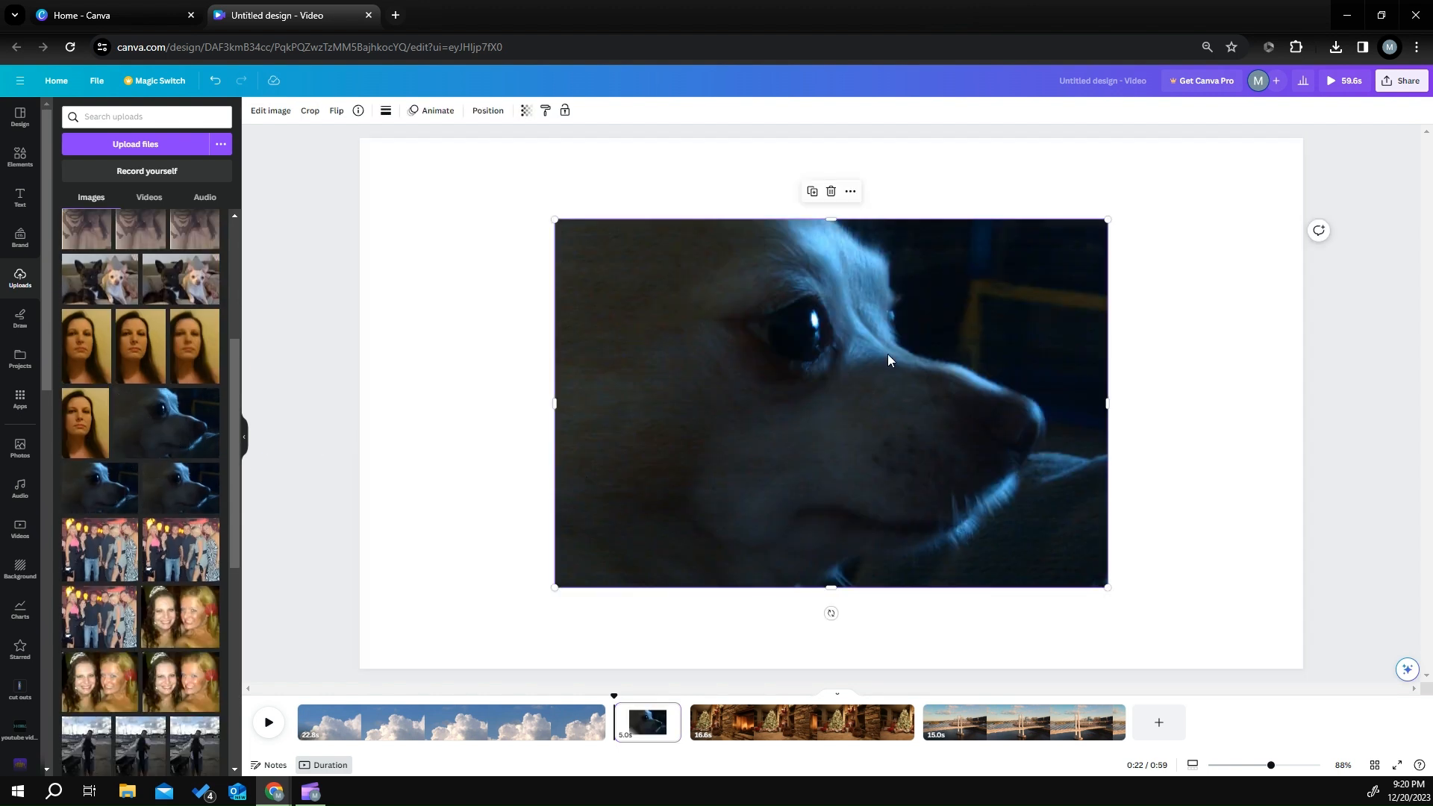
left_click(853, 195)
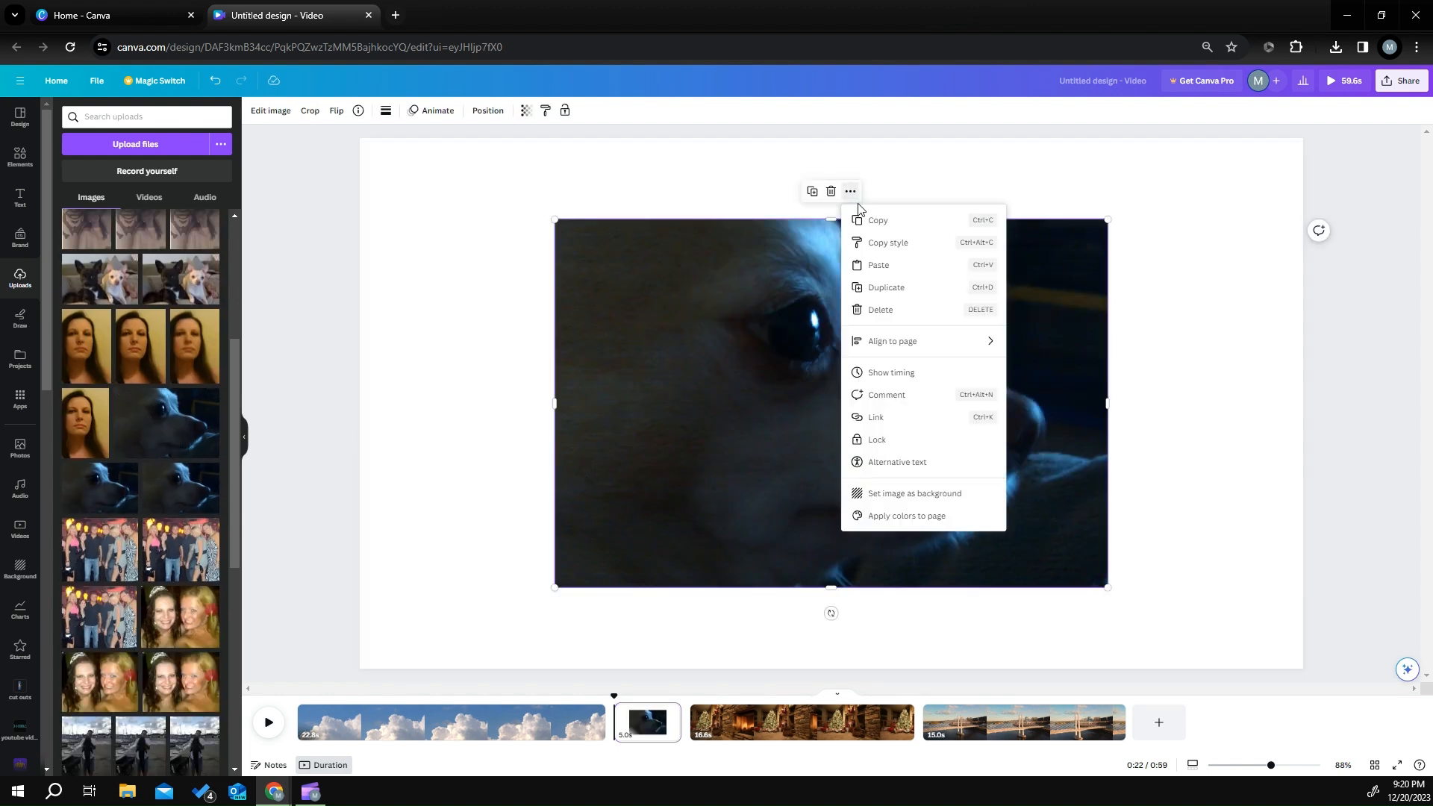
left_click(929, 492)
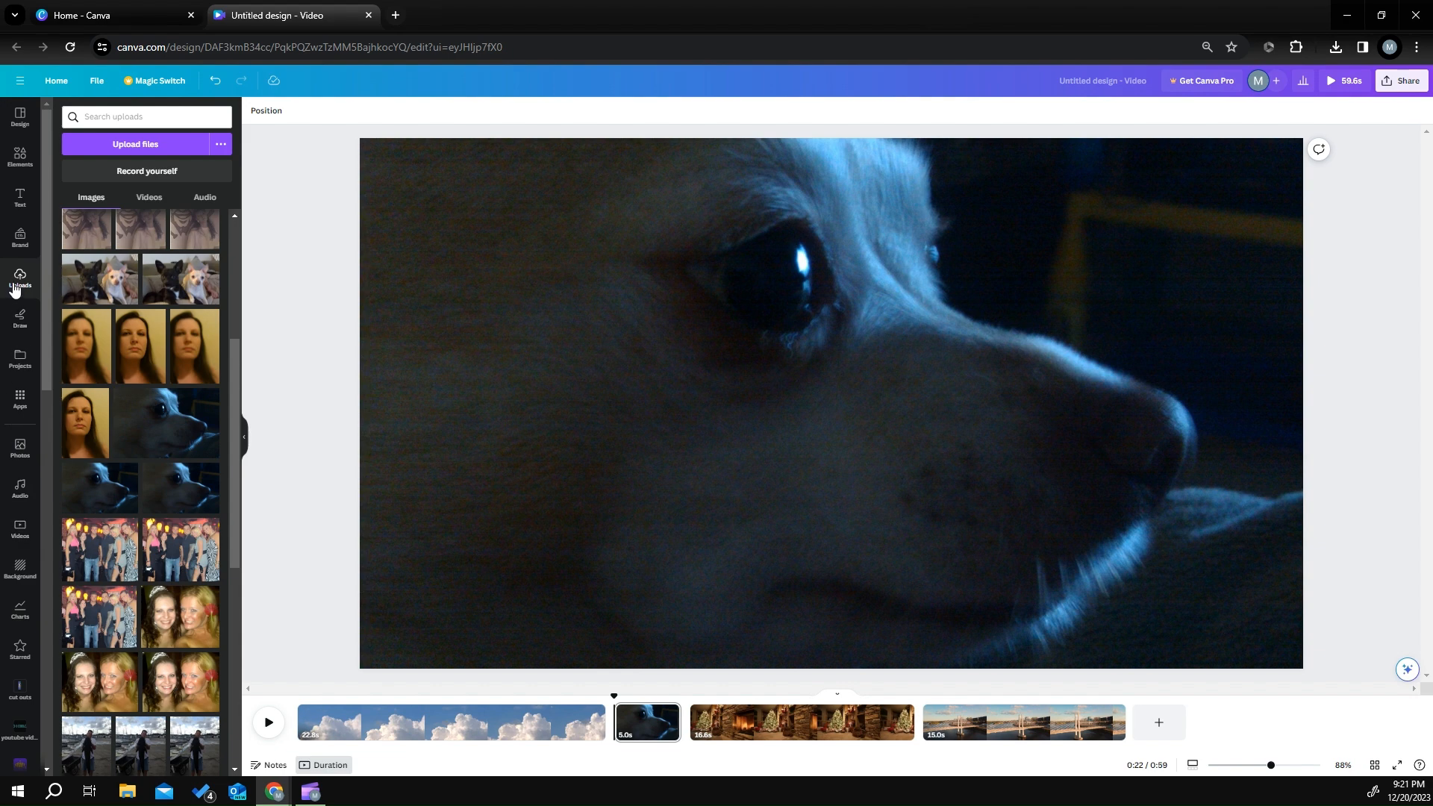
Step: View the self-recording studio and exit it without recording
left_click(99, 171)
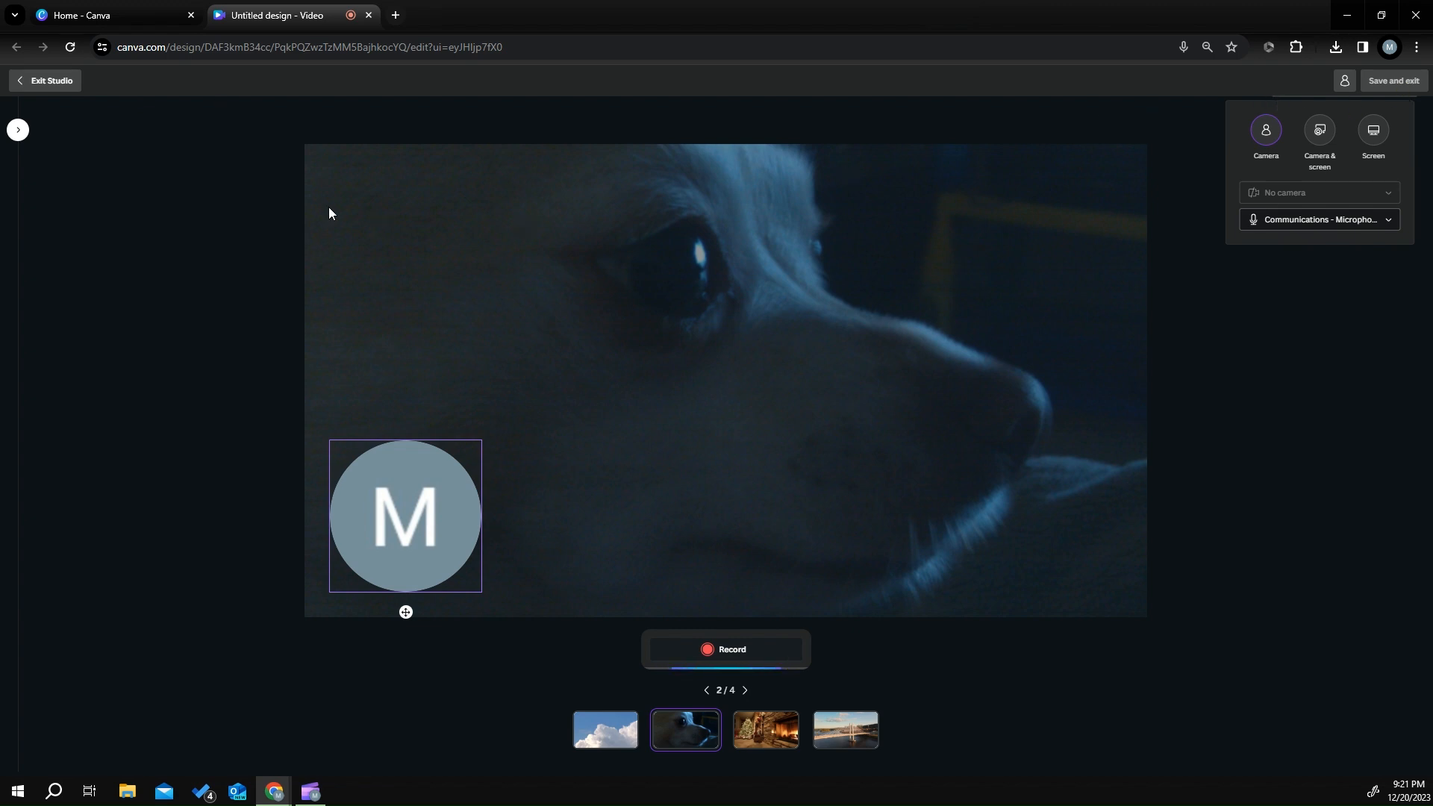
left_click(48, 82)
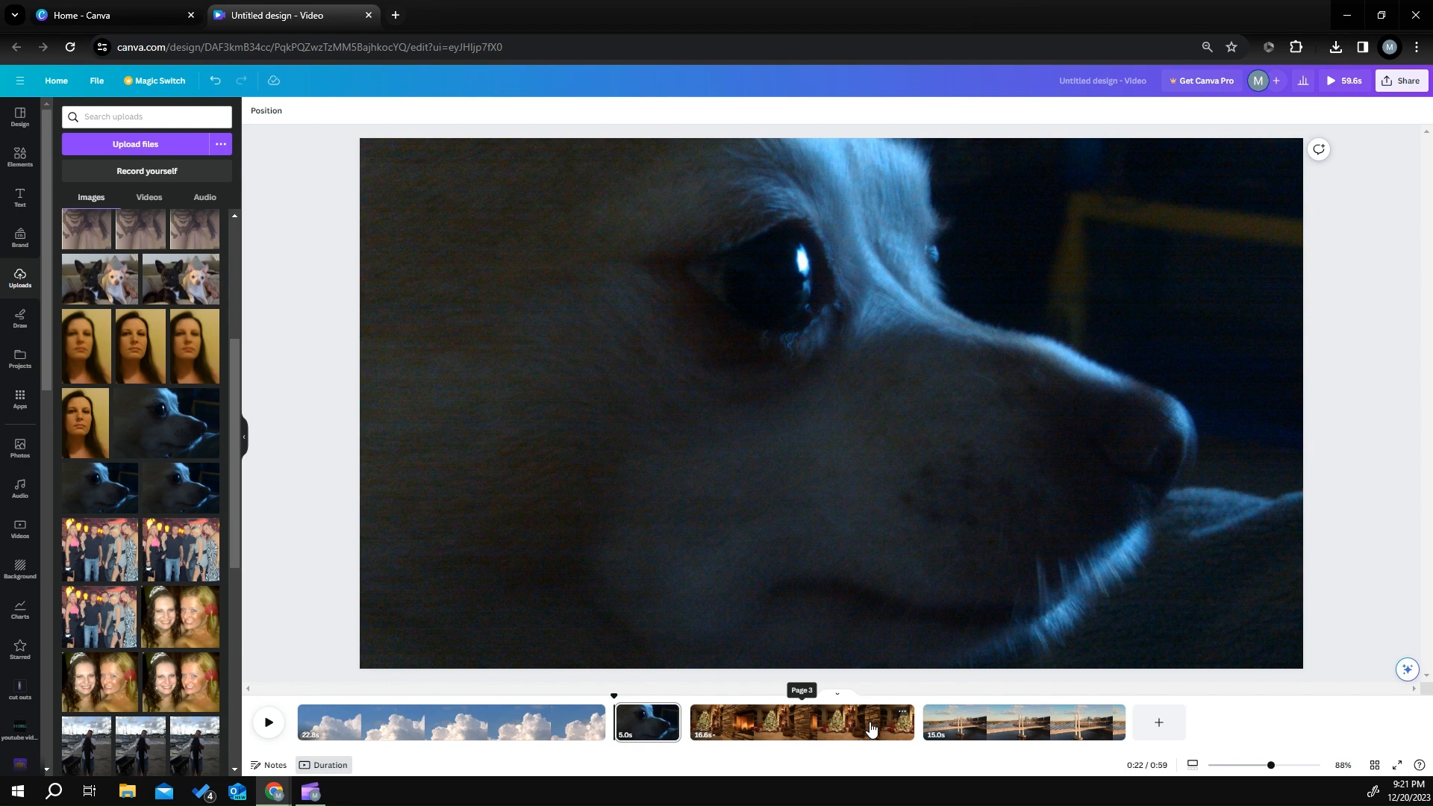
Step: Trim the end of the cloud clip on the timeline to 22.5 s
left_click(464, 730)
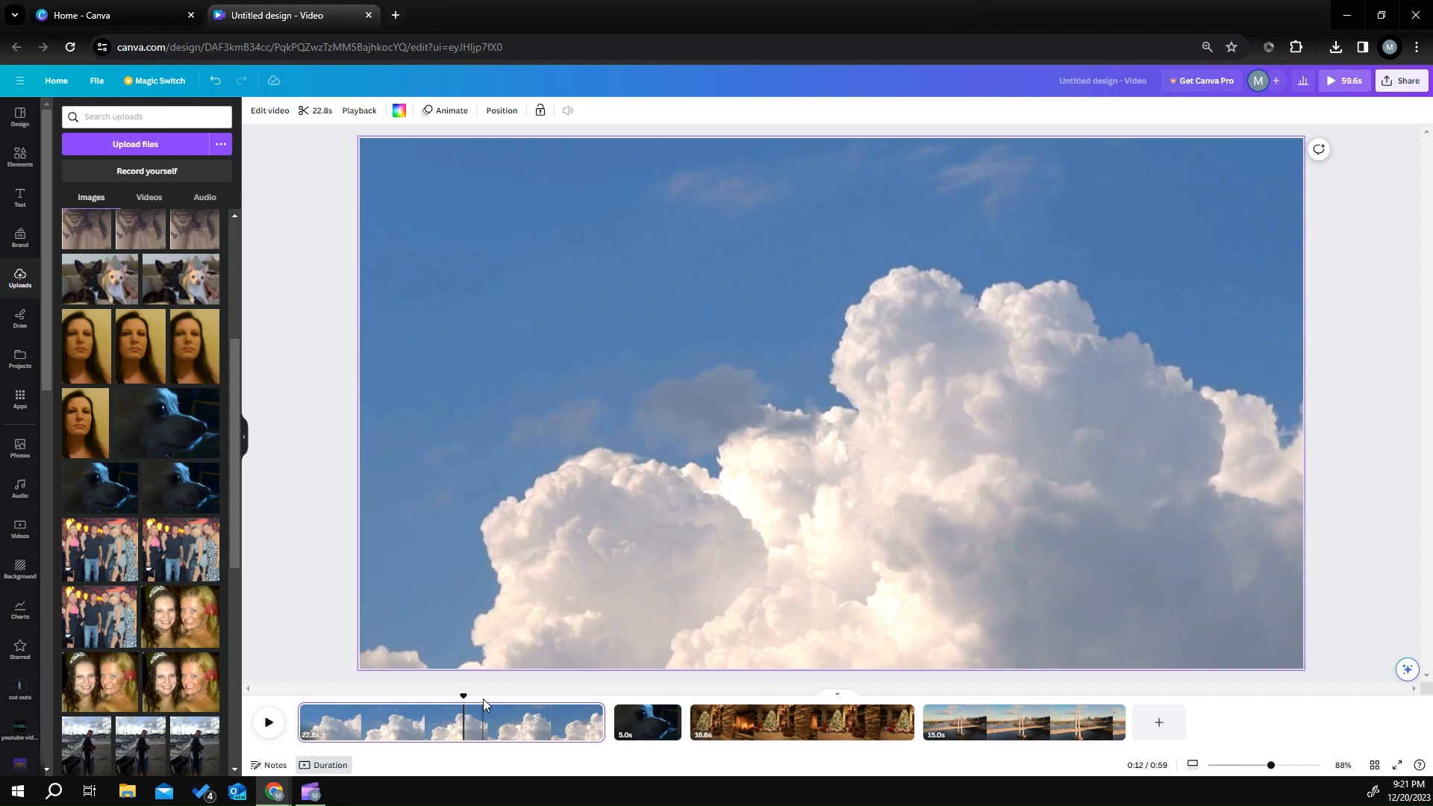
mouse_move(595, 725)
mouse_move(598, 725)
left_mouse_down()
mouse_move(497, 728)
mouse_move(599, 727)
left_mouse_up()
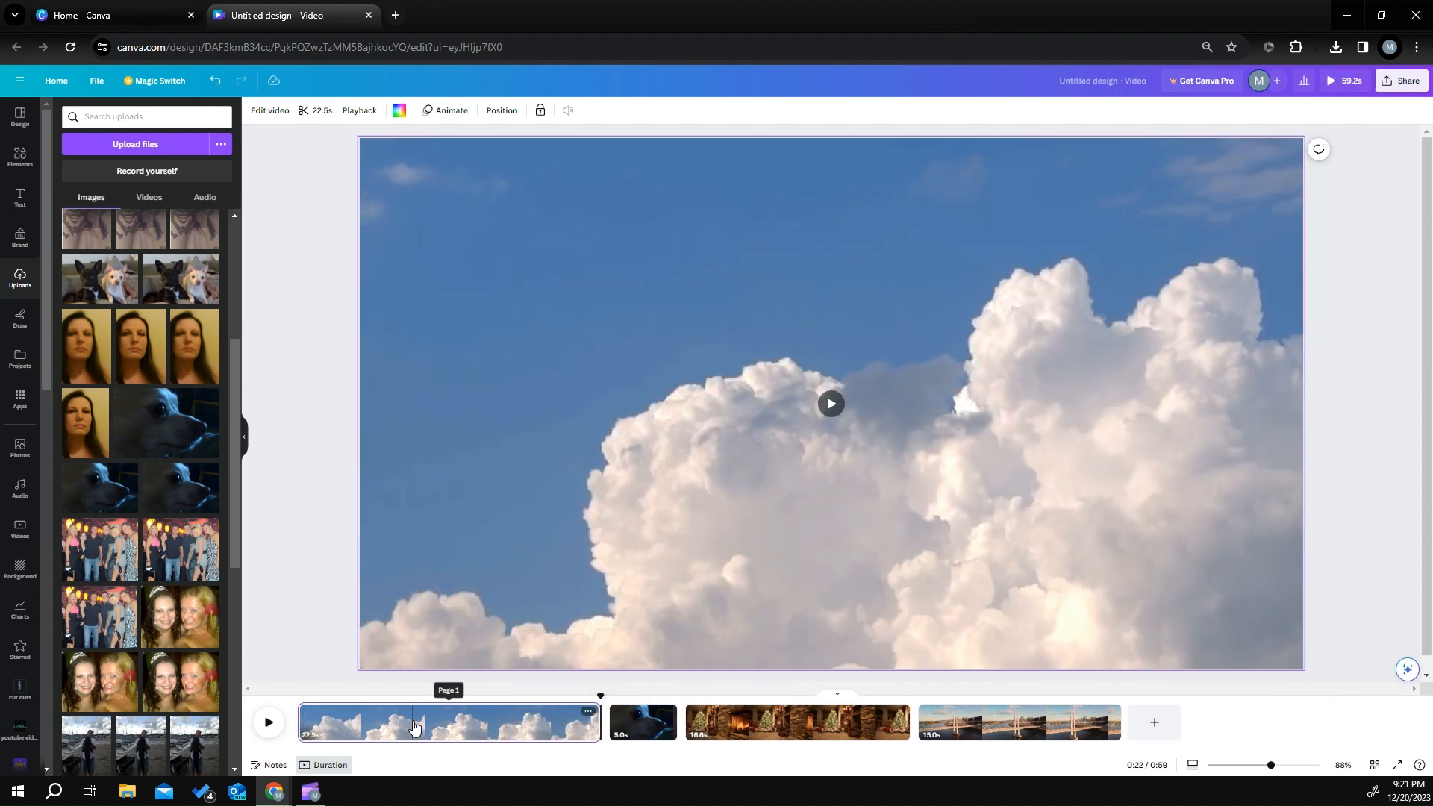
Step: Split the cloud clip into two pages at about 5.8 s on the timeline
left_click(361, 723)
left_click(270, 723)
left_click(270, 722)
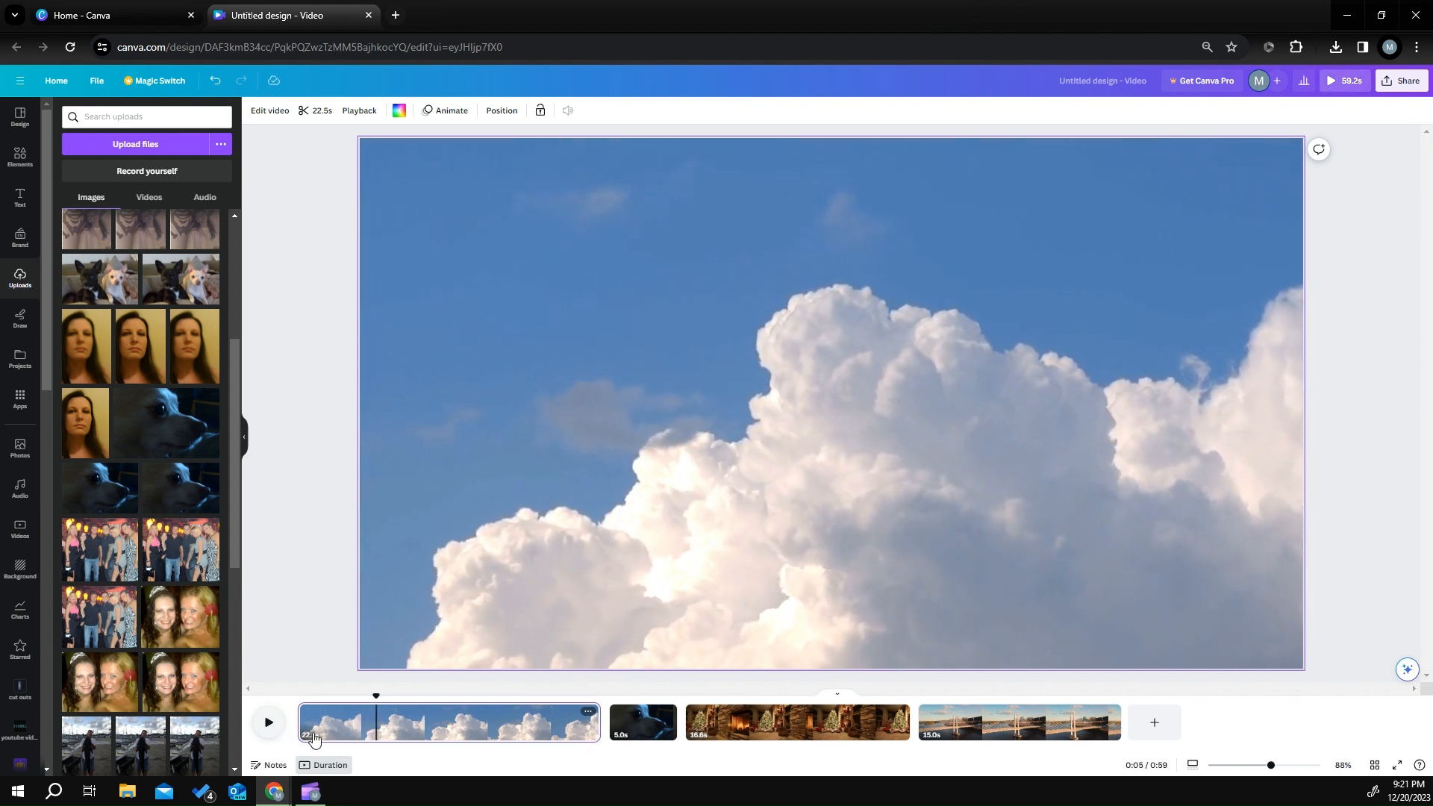
right_click(378, 735)
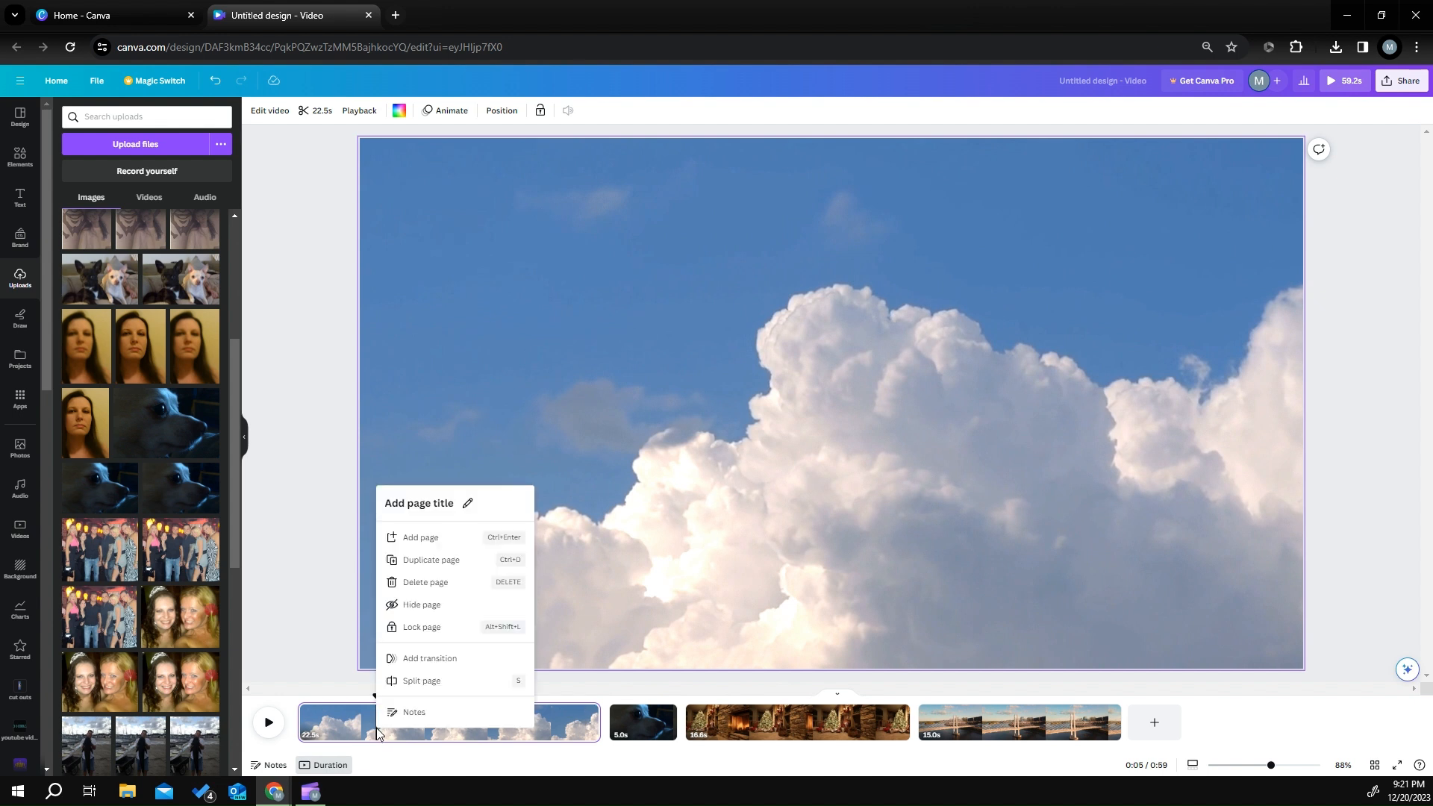
left_click(423, 680)
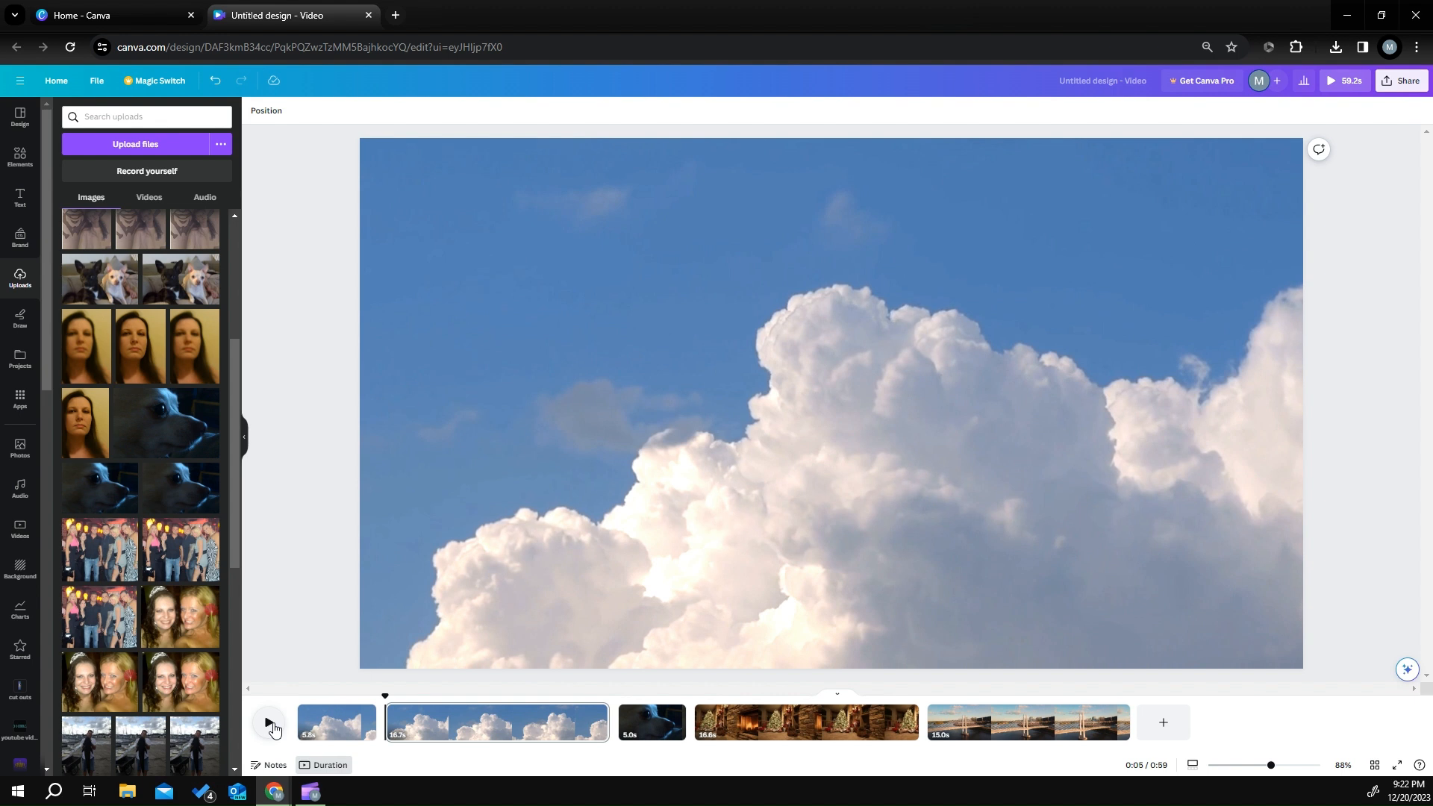
Step: Split off the first 1.3 s of the second cloud clip and delete that short page
left_click(272, 724)
left_click(271, 725)
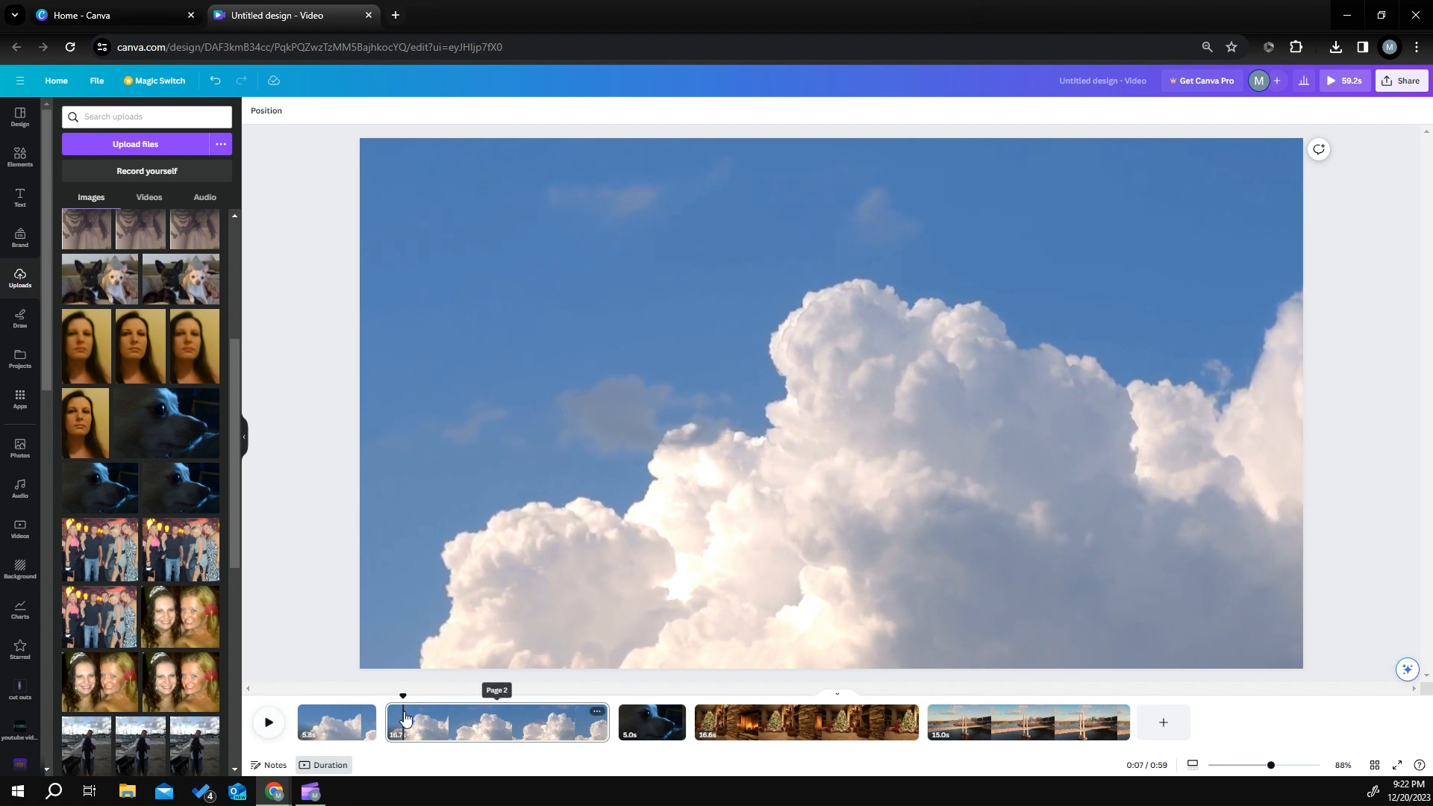
right_click(404, 718)
left_click(443, 666)
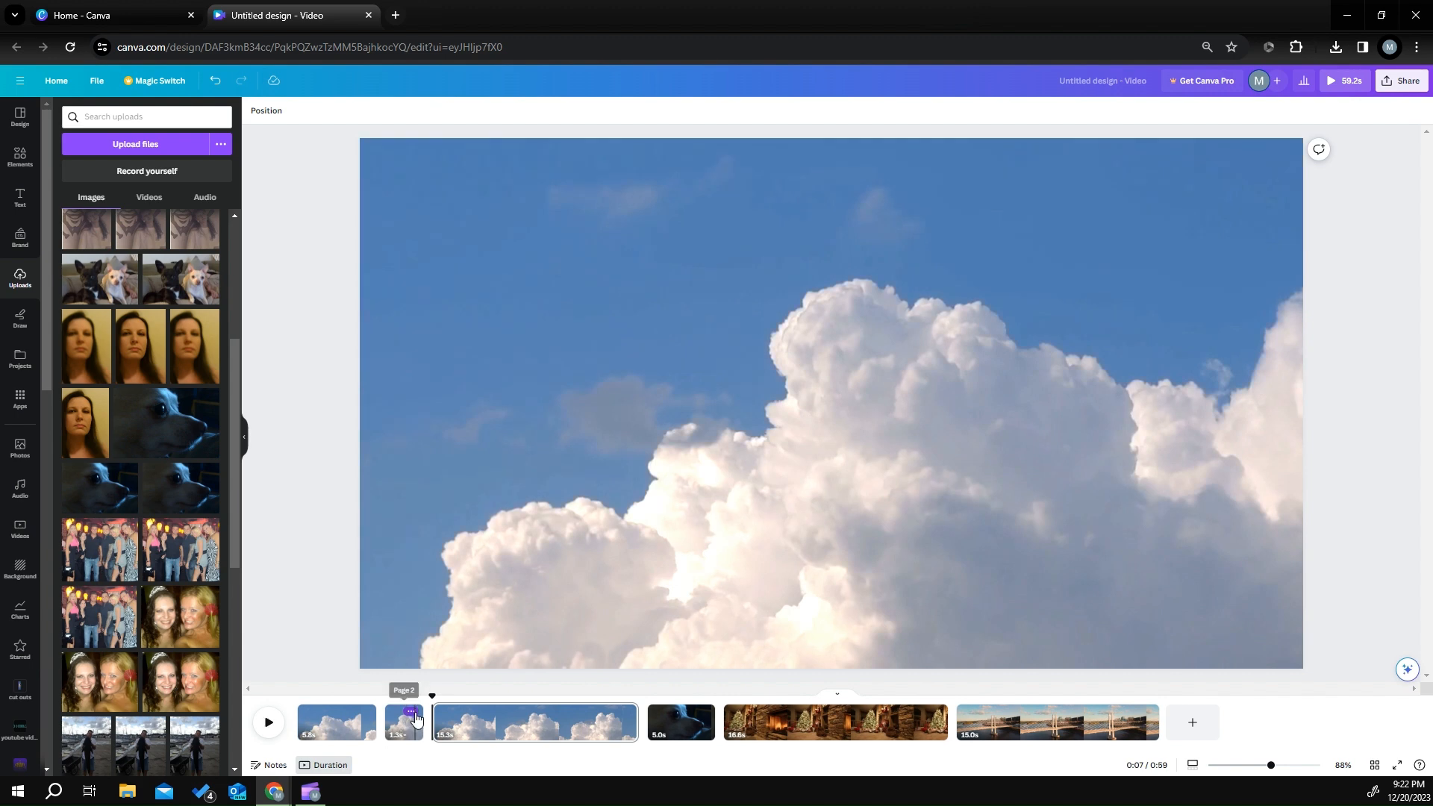
left_click(413, 713)
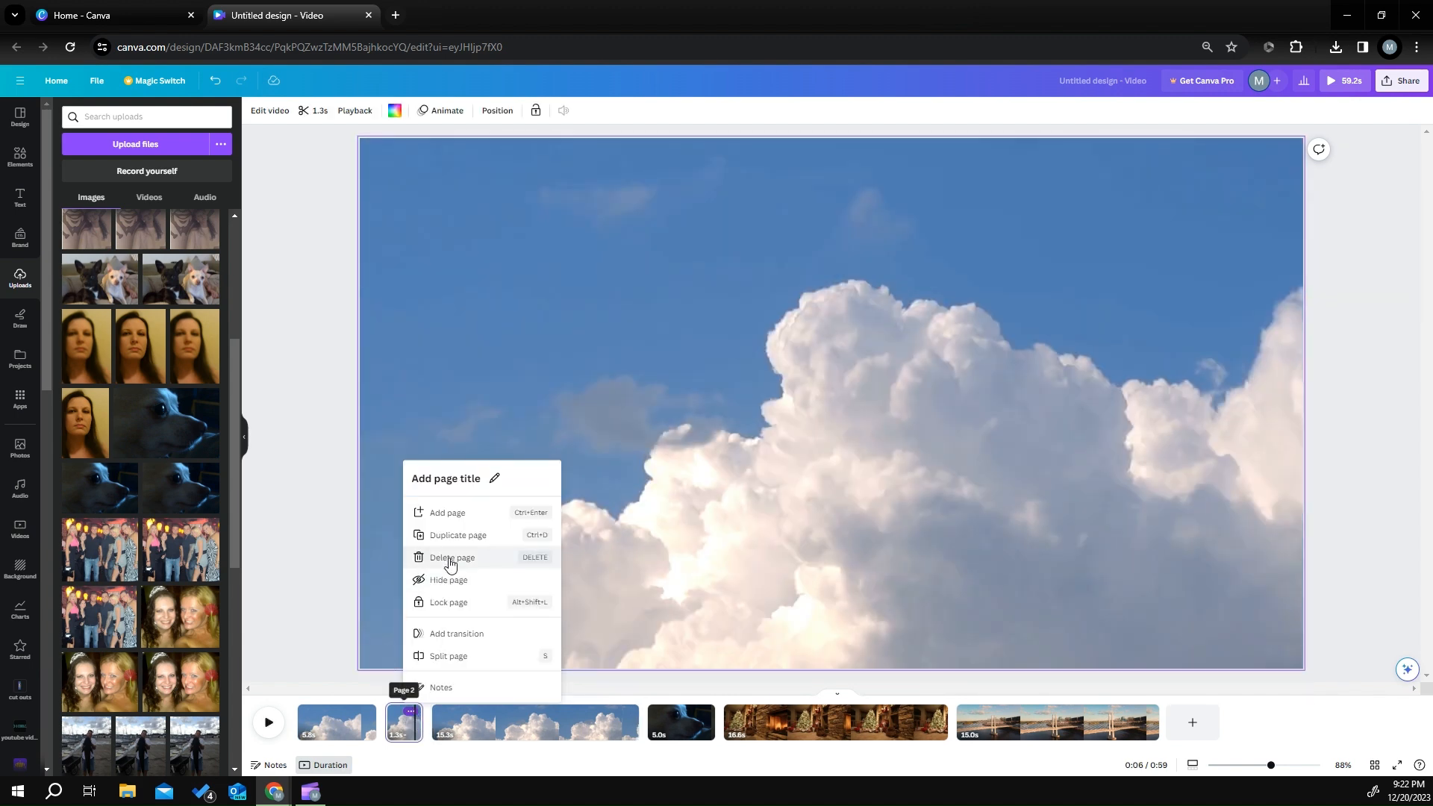
left_click(450, 558)
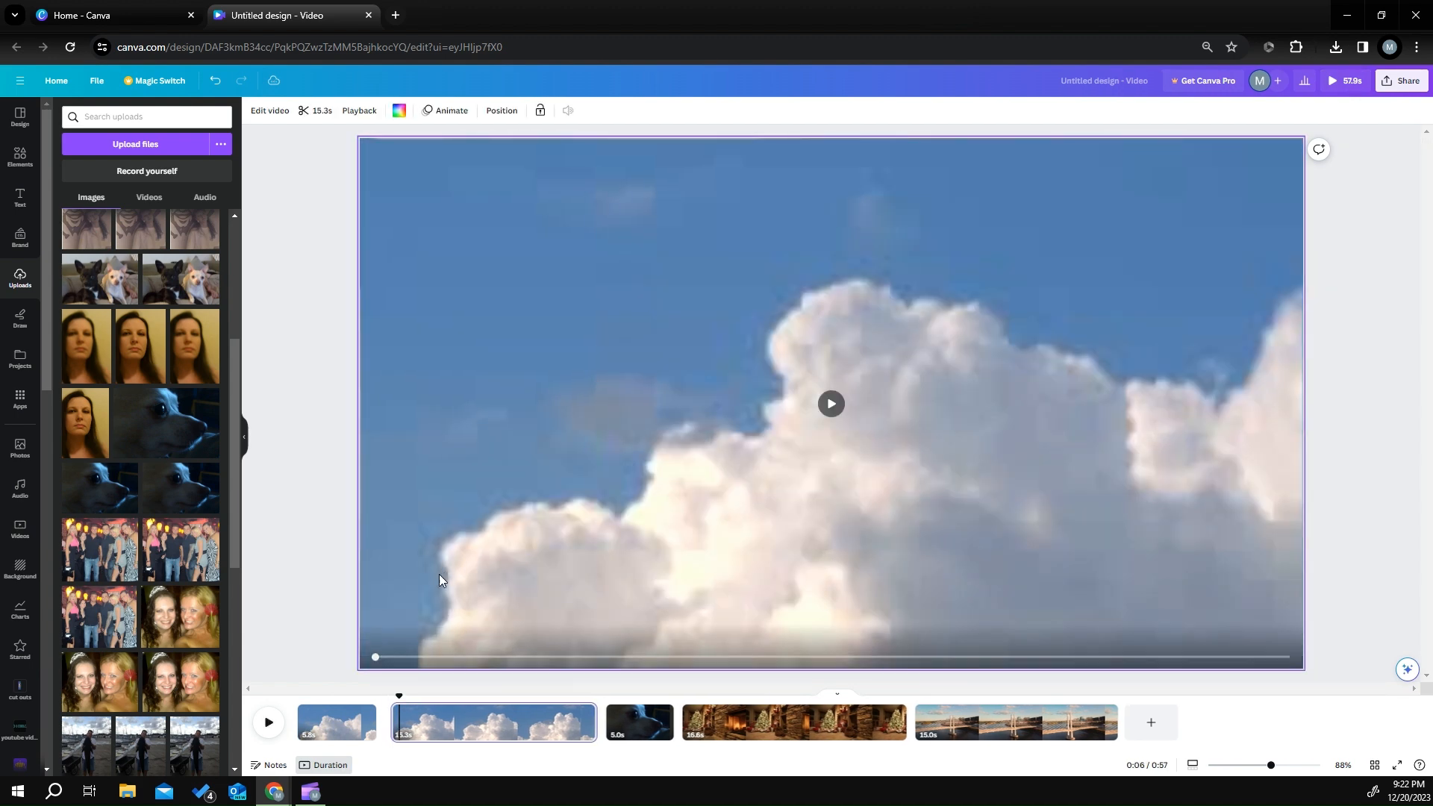
Step: Play across the cut between the cloud clips and extend the end of the second one to 15.6 s
left_click(364, 726)
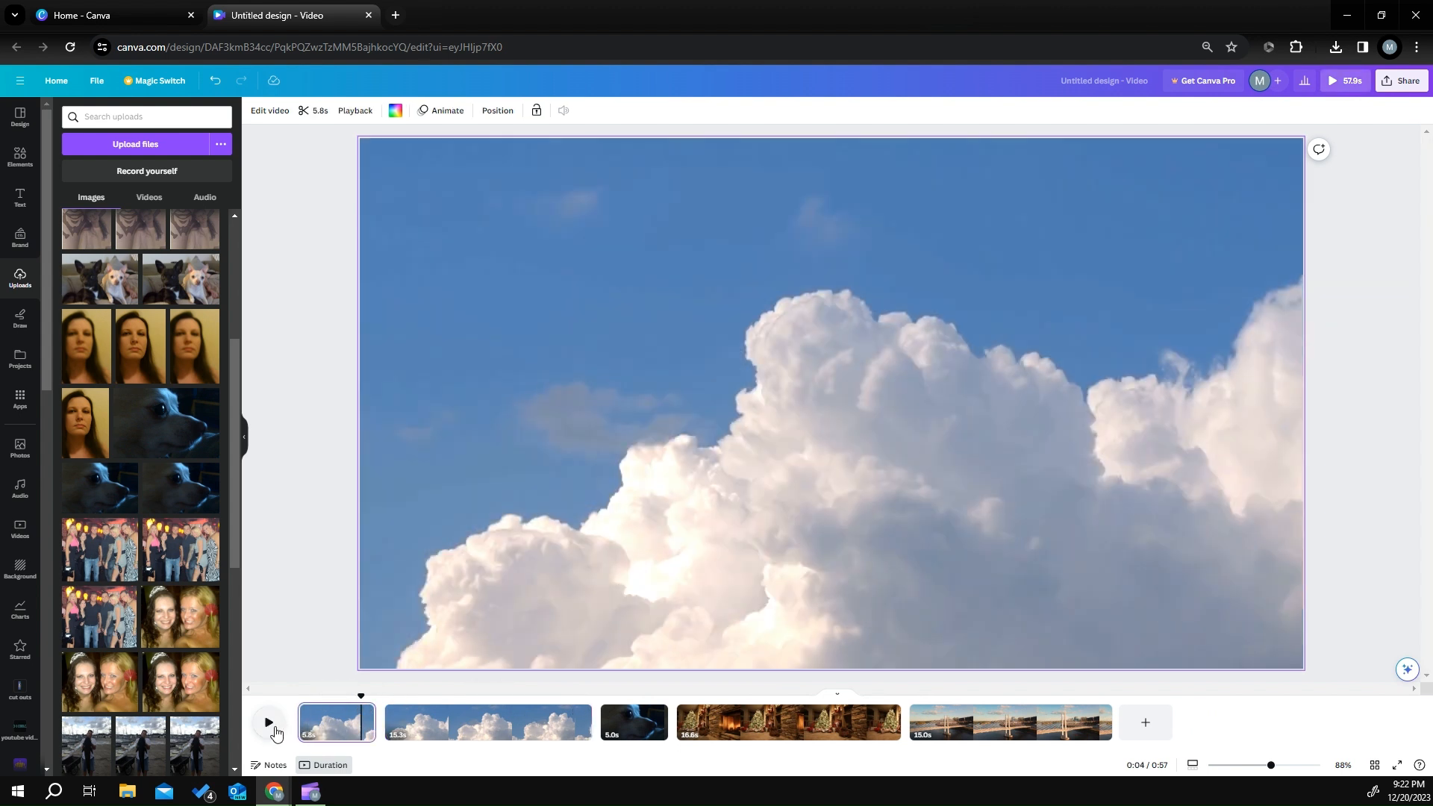
left_click(271, 724)
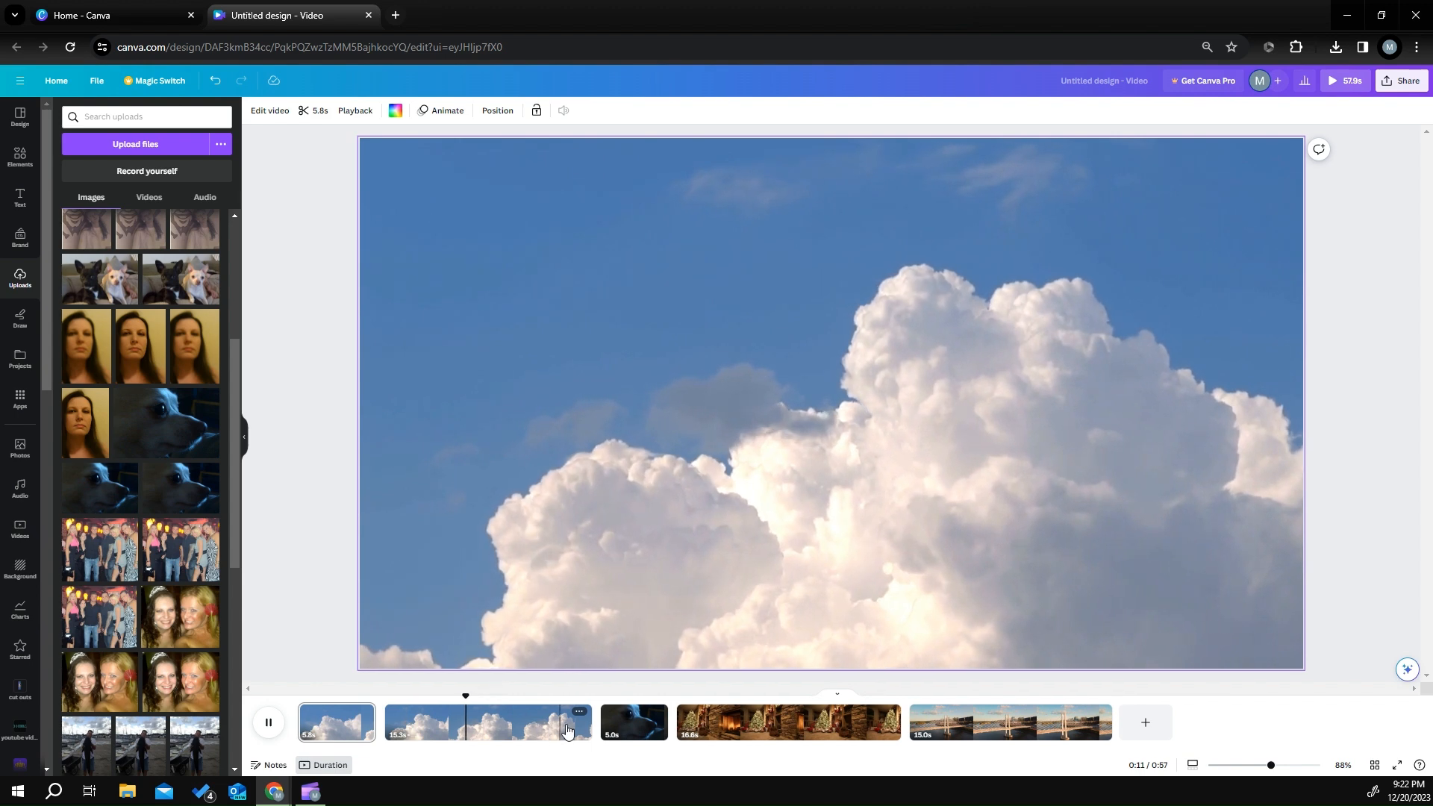
mouse_move(585, 720)
left_mouse_down()
mouse_move(534, 720)
mouse_move(594, 719)
left_mouse_up()
left_click(339, 720)
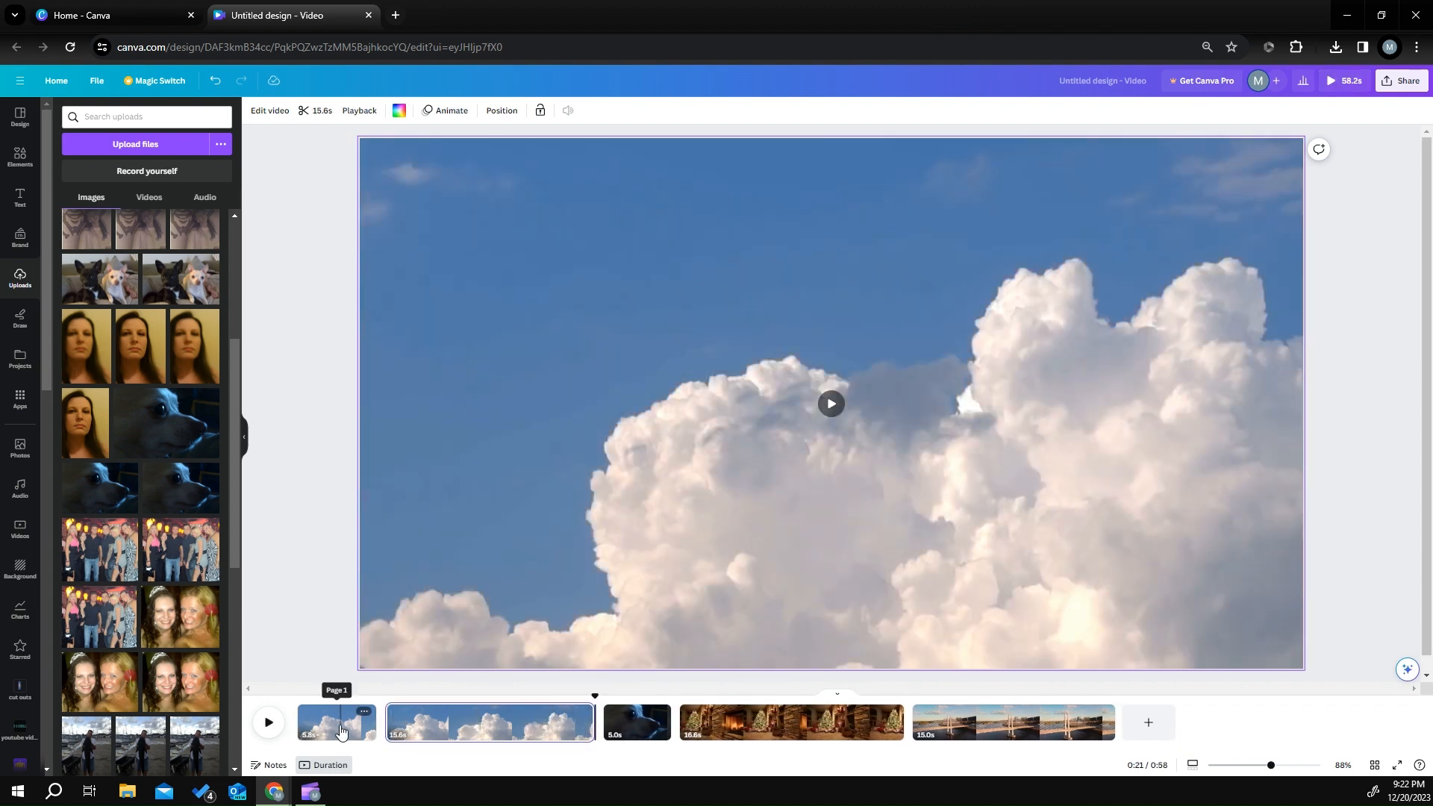
left_click(442, 734)
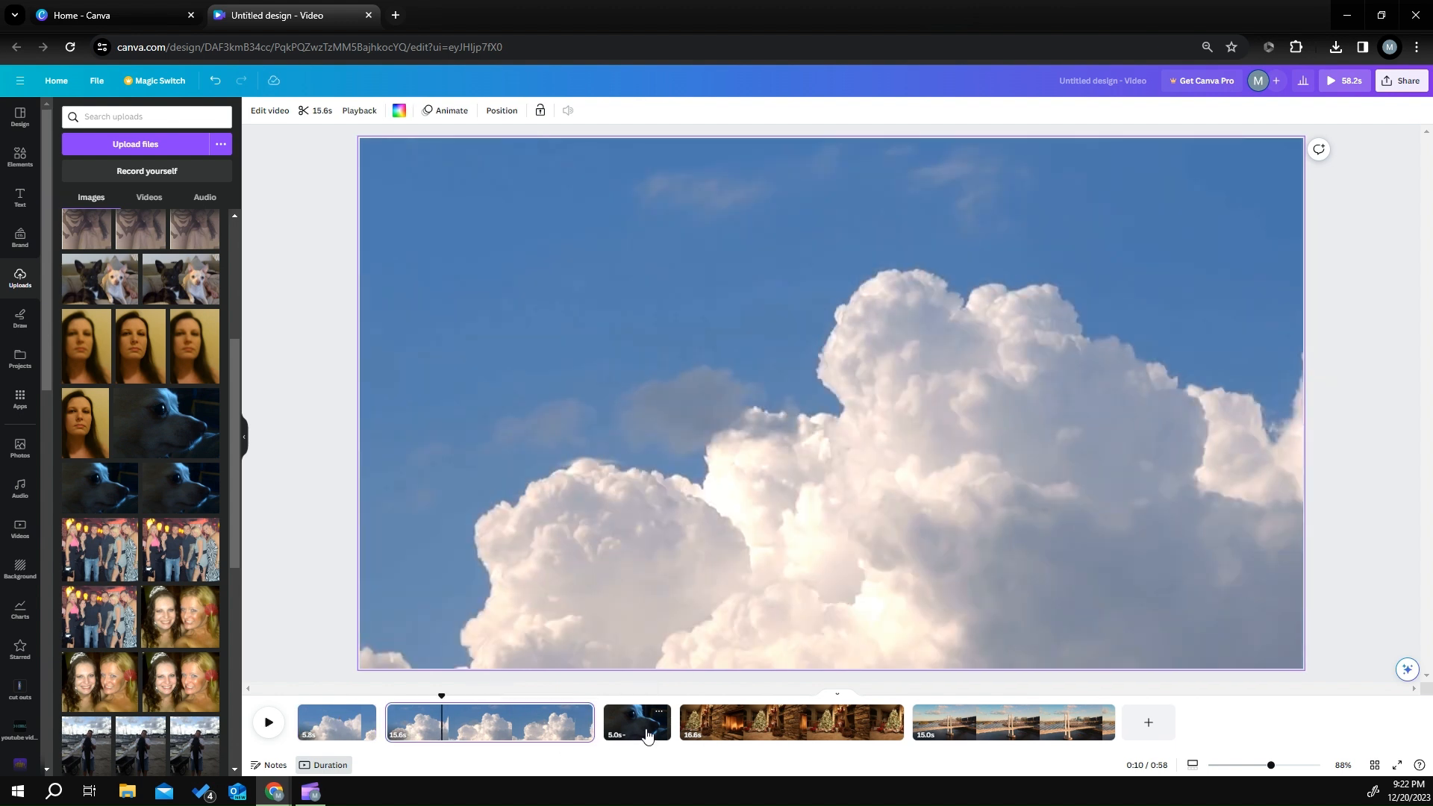
Step: Try video speeds of 1.75 and 2 on the fireplace clip and return its speed to 1
left_click(709, 732)
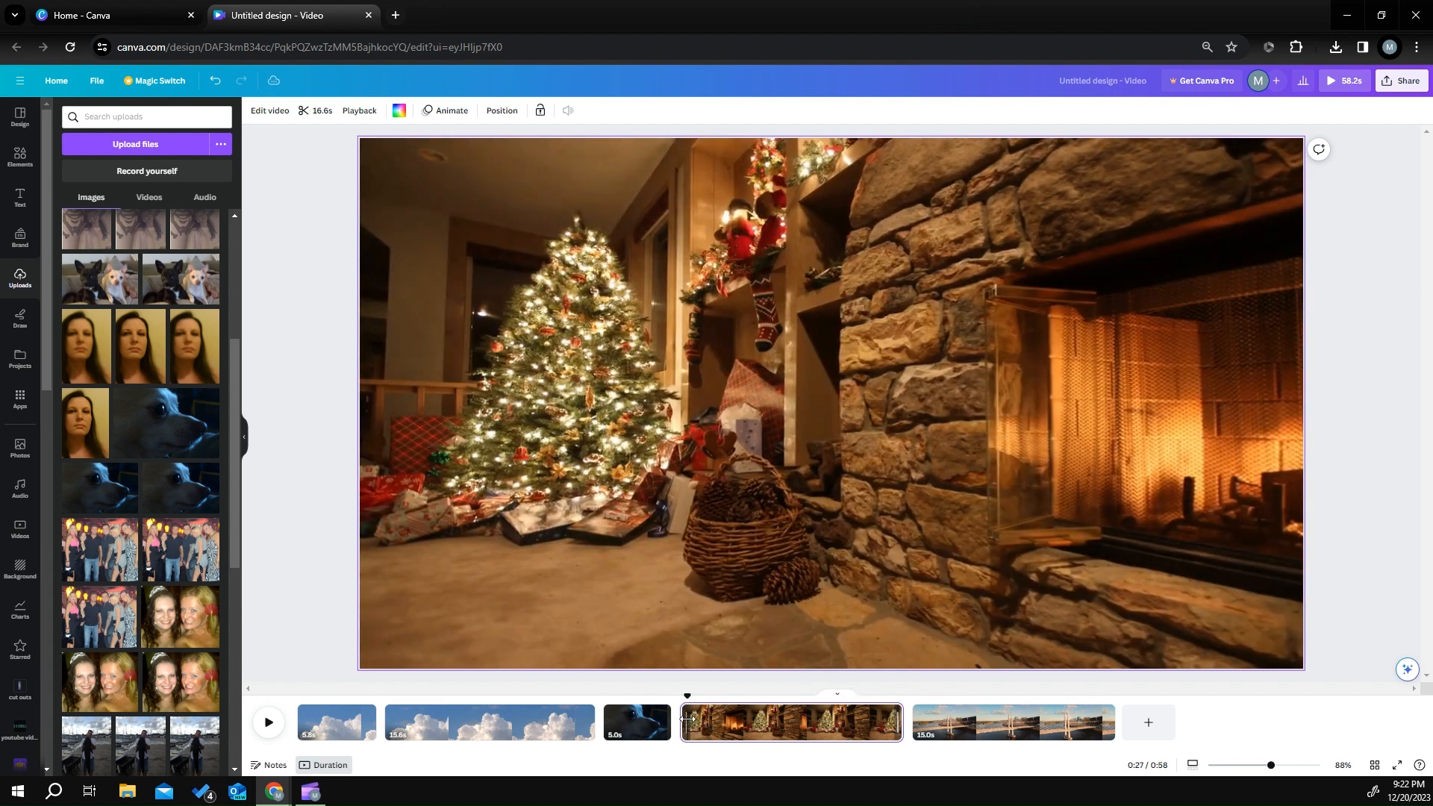
left_click(361, 112)
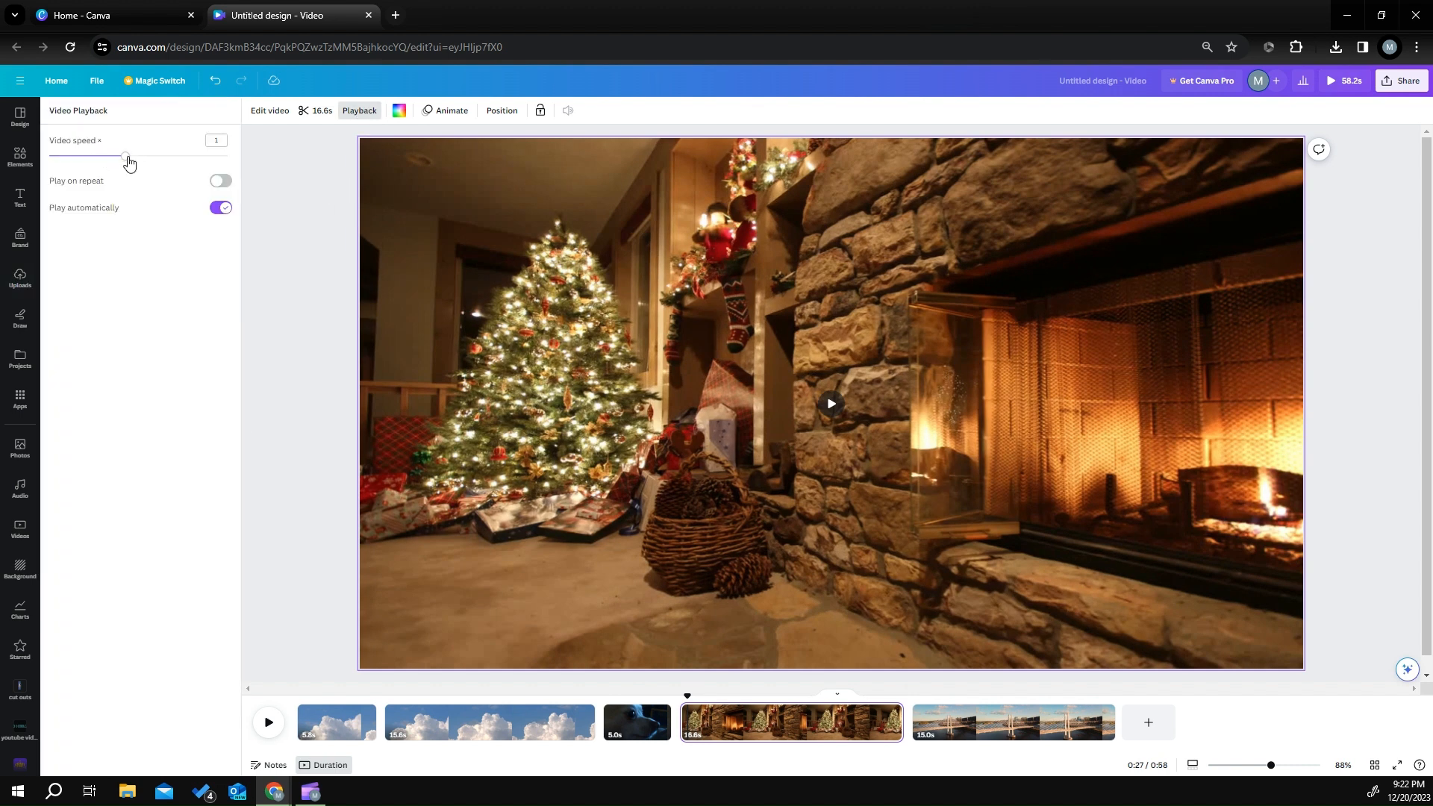
left_click_drag(134, 158, 206, 157)
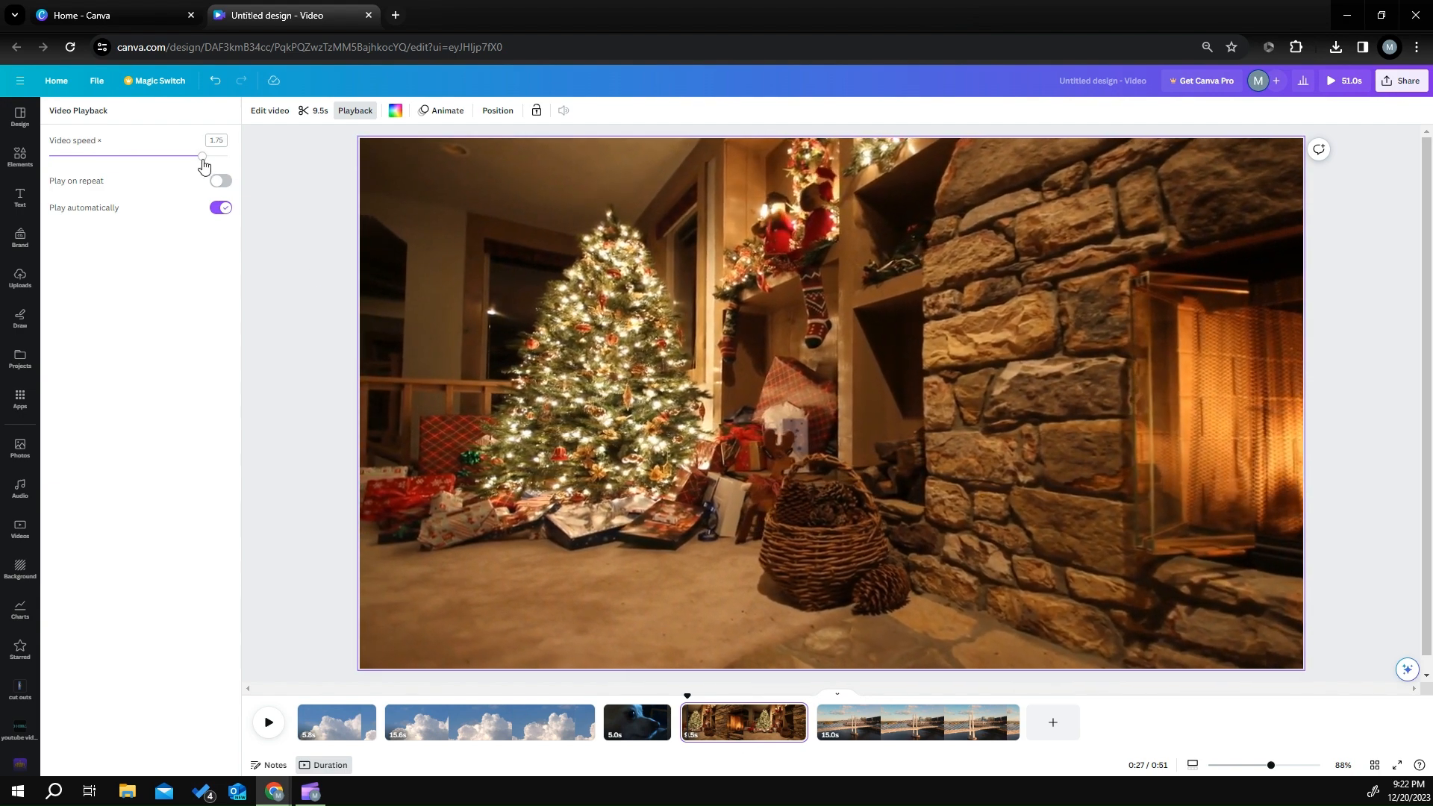
left_click_drag(202, 158, 228, 157)
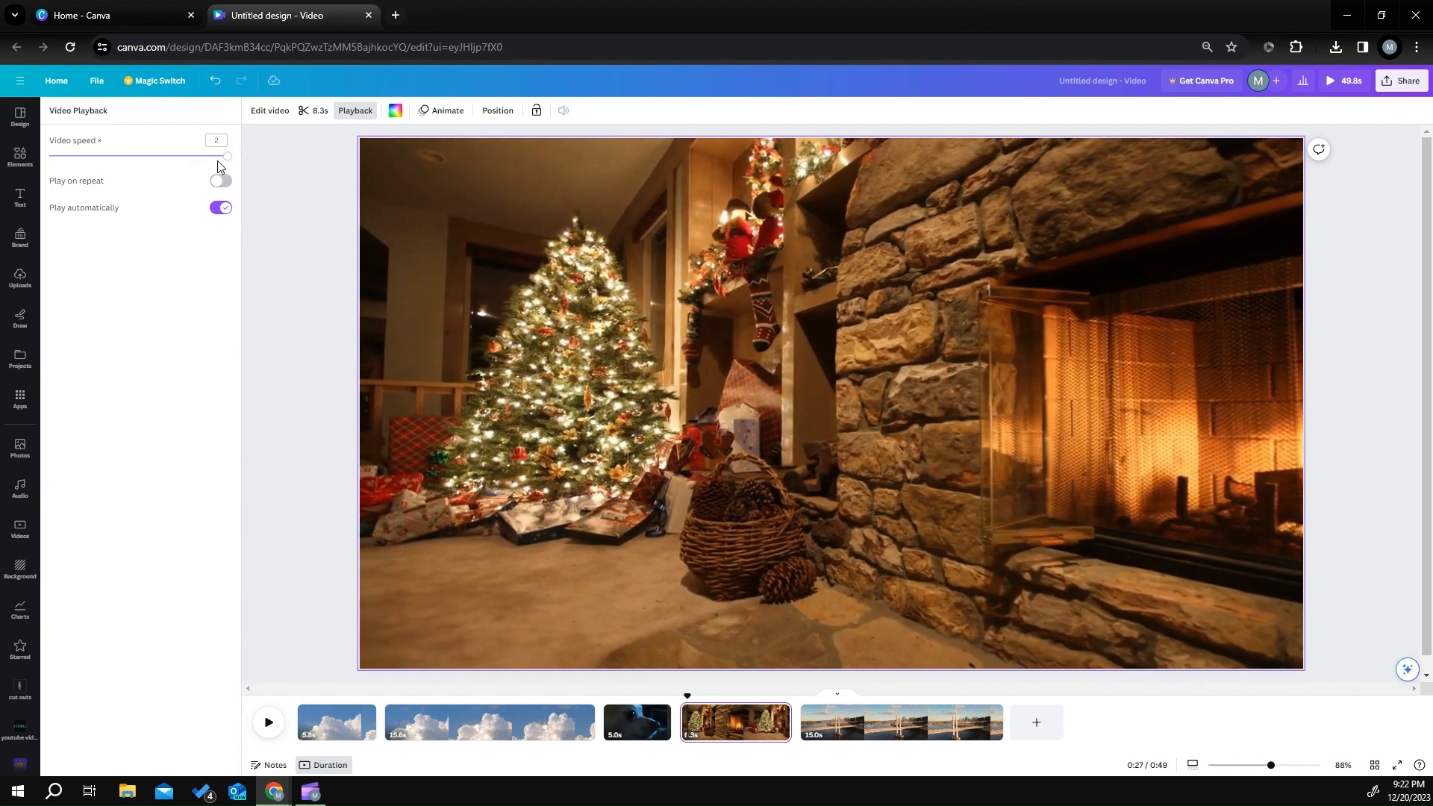
left_click_drag(227, 157, 125, 155)
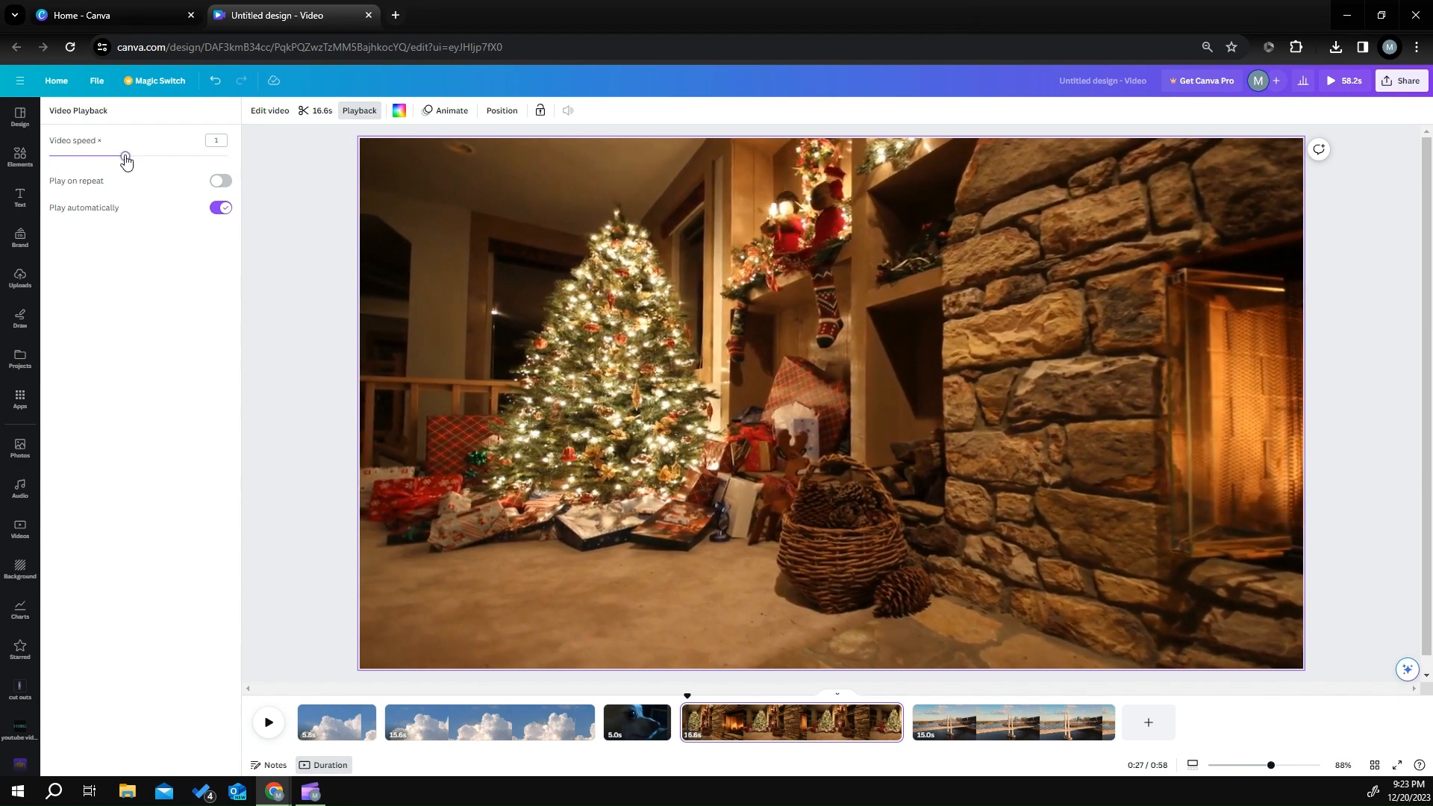
left_click_drag(127, 159, 224, 162)
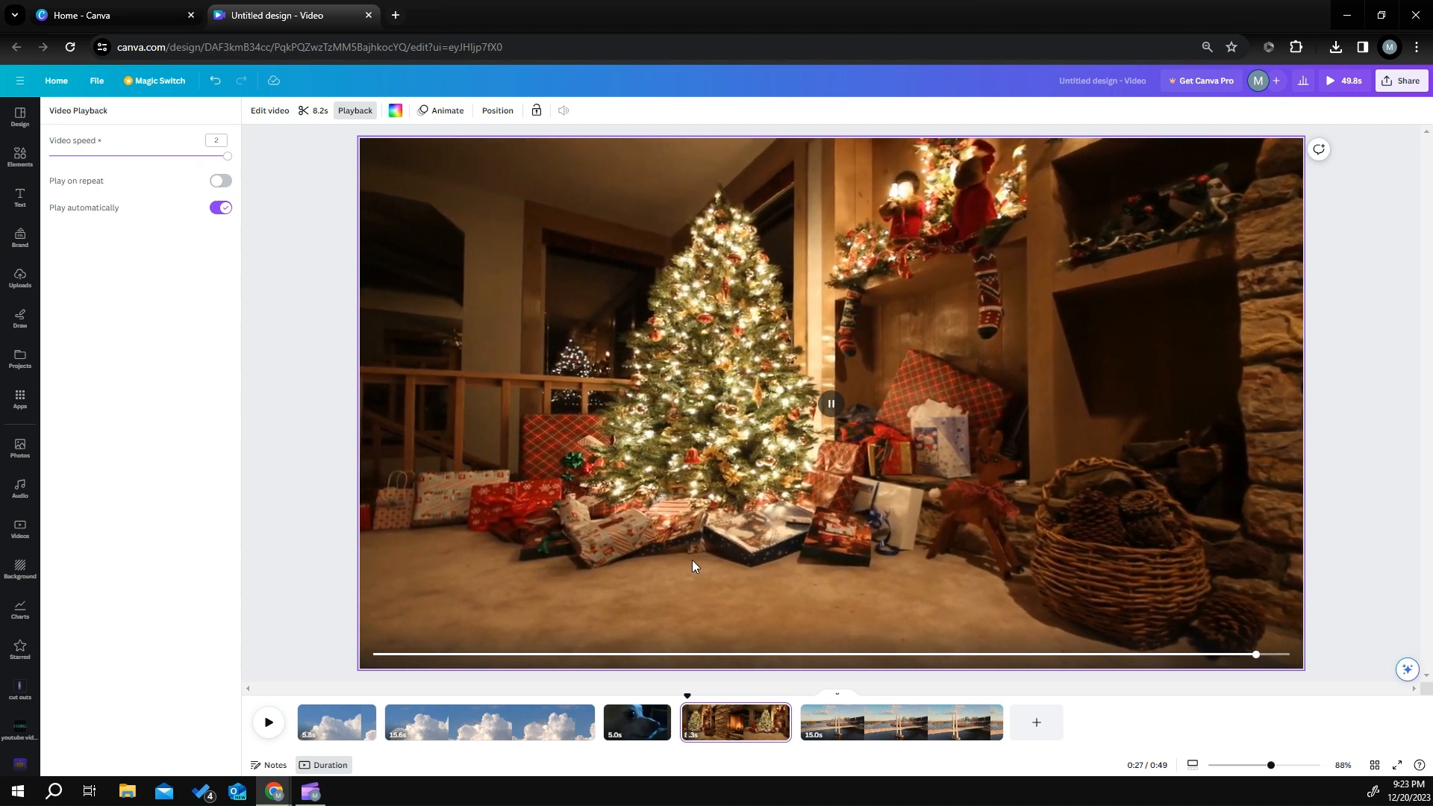
left_click(145, 156)
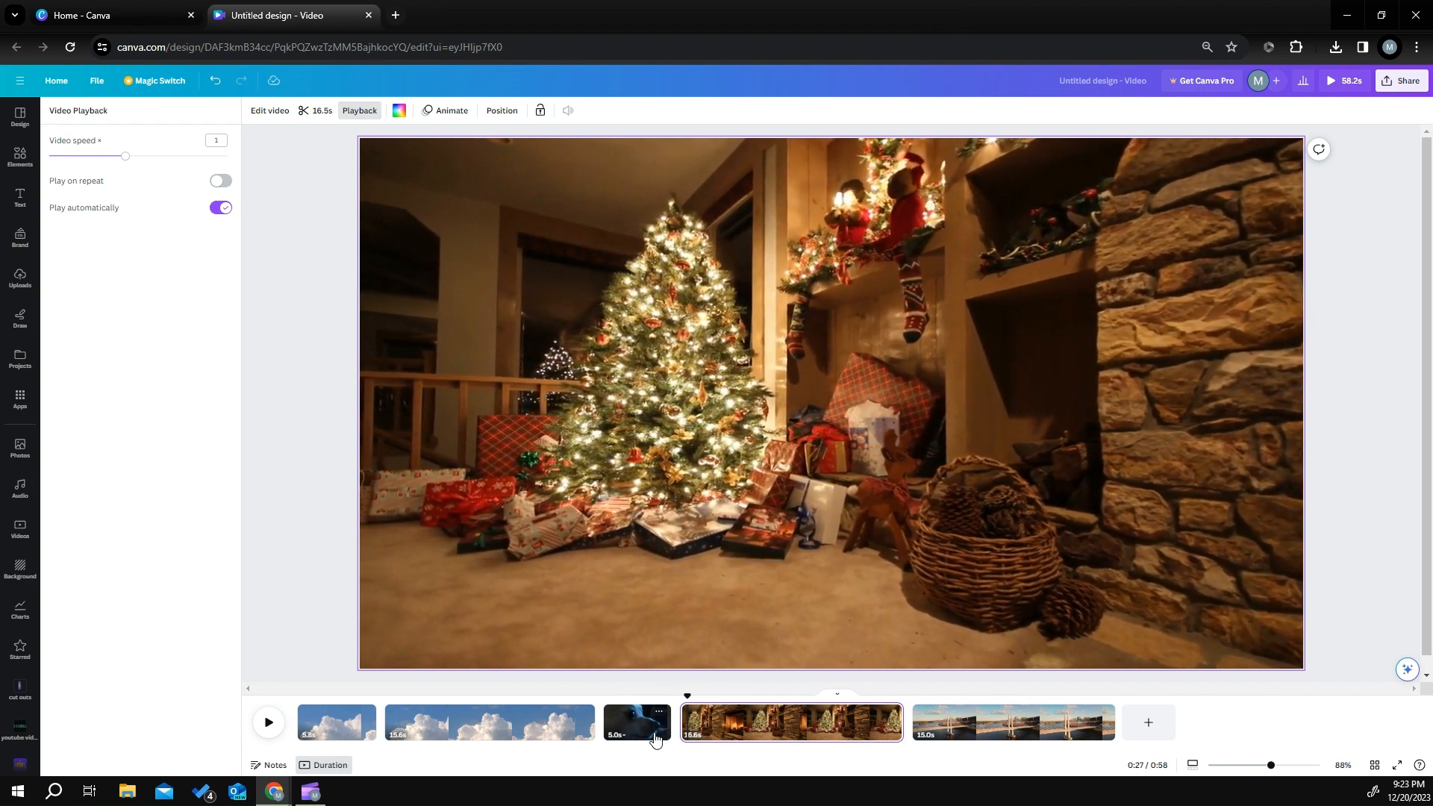
Step: Trim the end of the fireplace clip on the timeline to 11.8 s
left_click(656, 736)
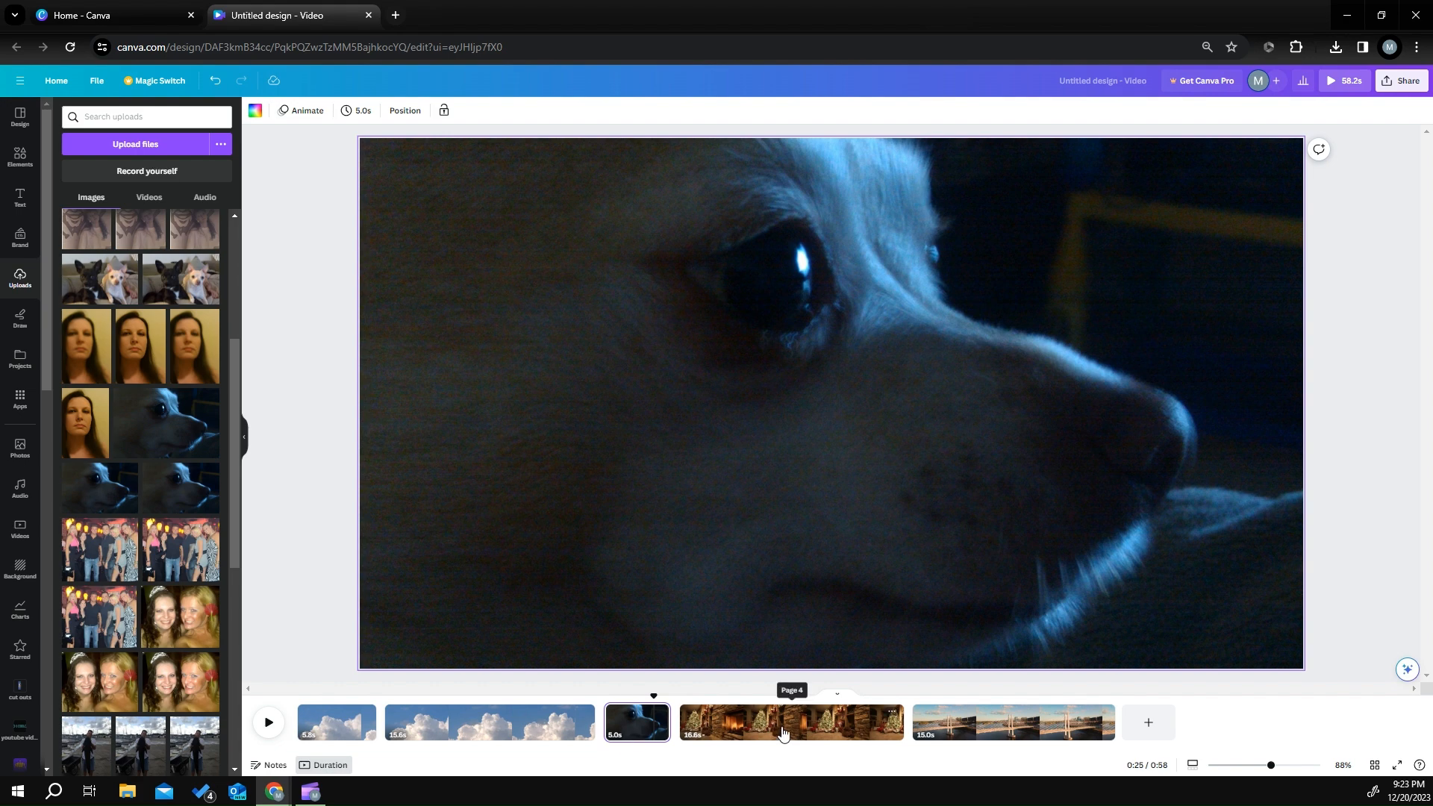
left_click(803, 739)
left_click_drag(894, 728, 838, 728)
Step: Detach the bridge video from its page background, enlarge it beyond the page edges, and play the page to check the framing
left_click(967, 738)
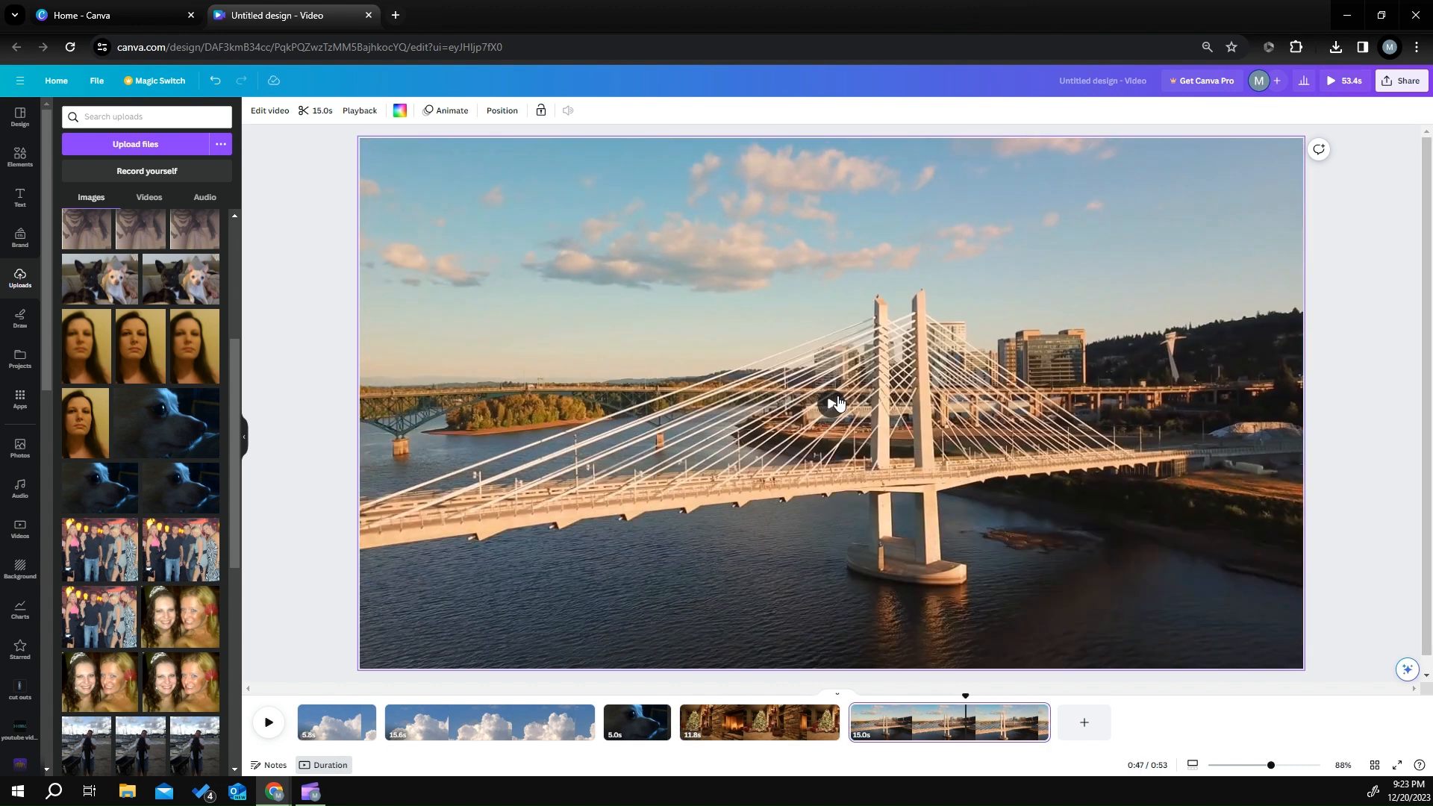
right_click(898, 303)
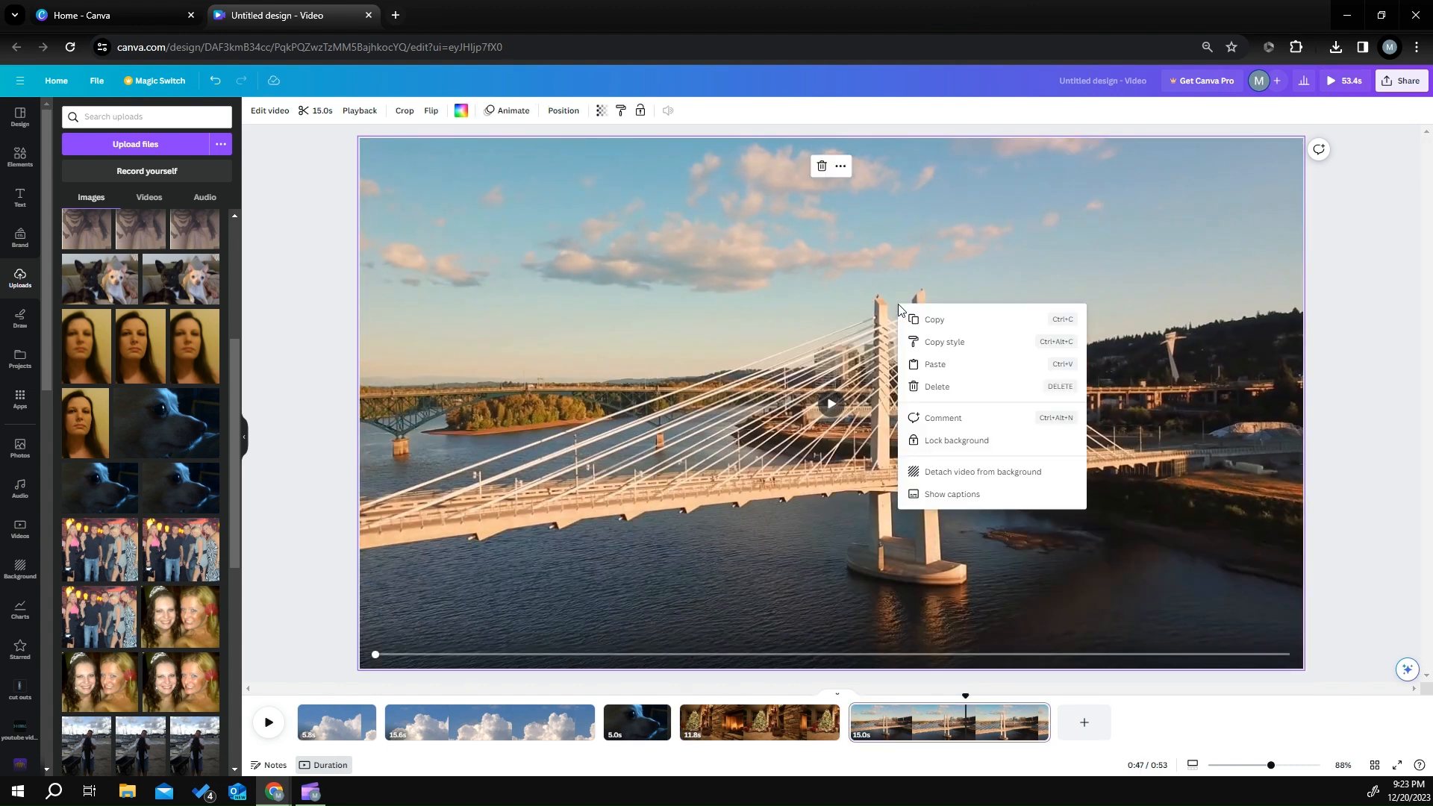
left_click(959, 472)
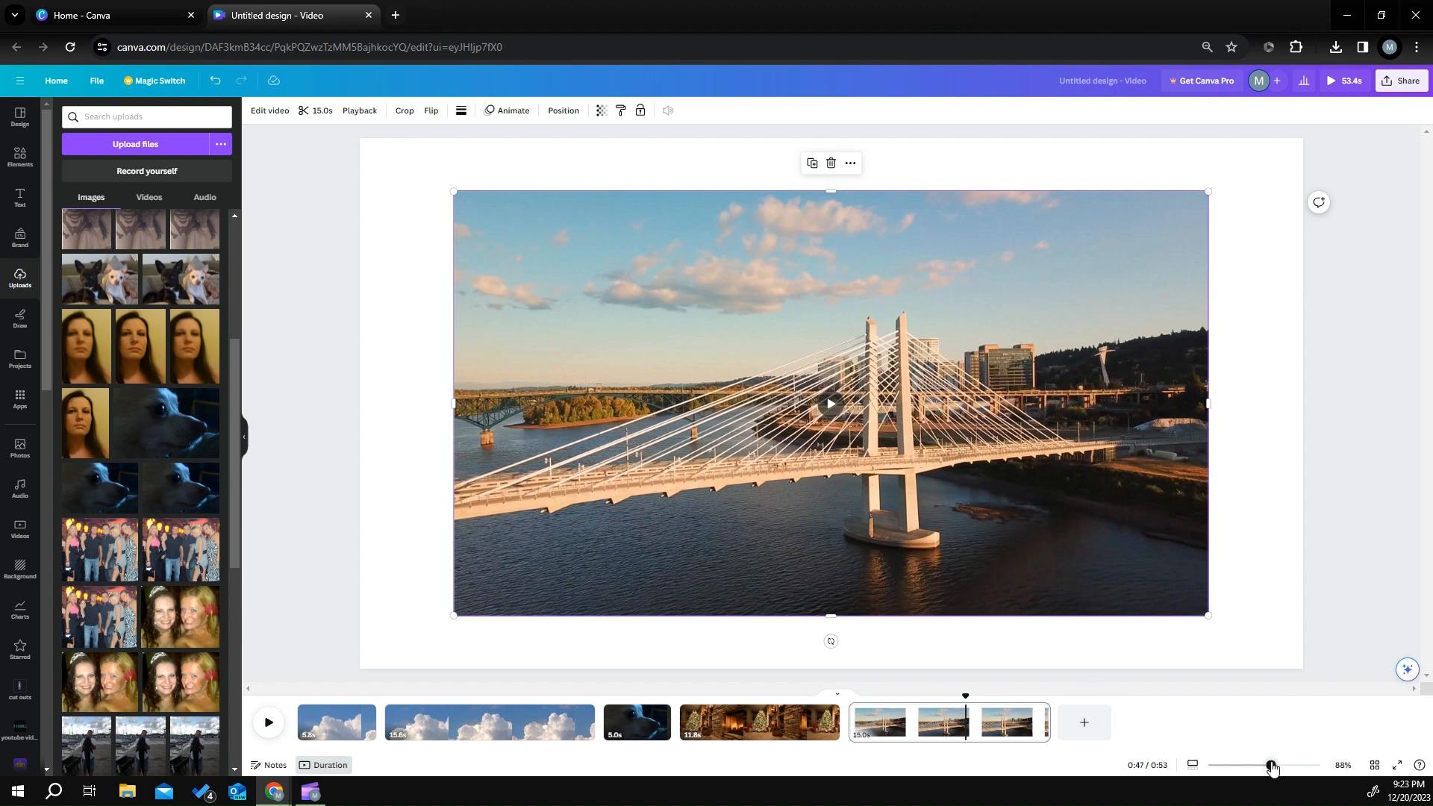
left_click_drag(1271, 767, 1242, 766)
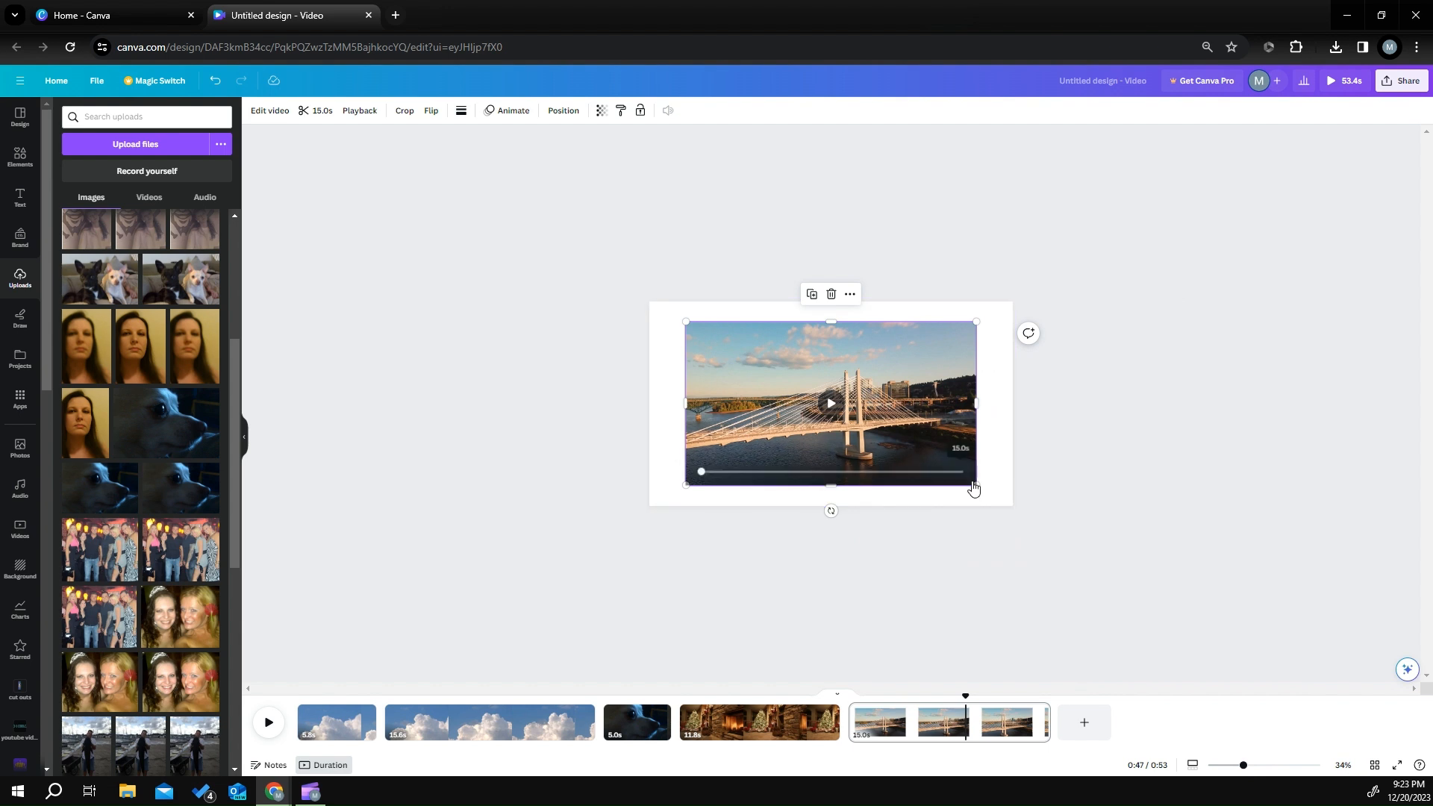
left_click_drag(983, 488, 1148, 582)
left_click_drag(678, 317, 508, 279)
left_click(1120, 644)
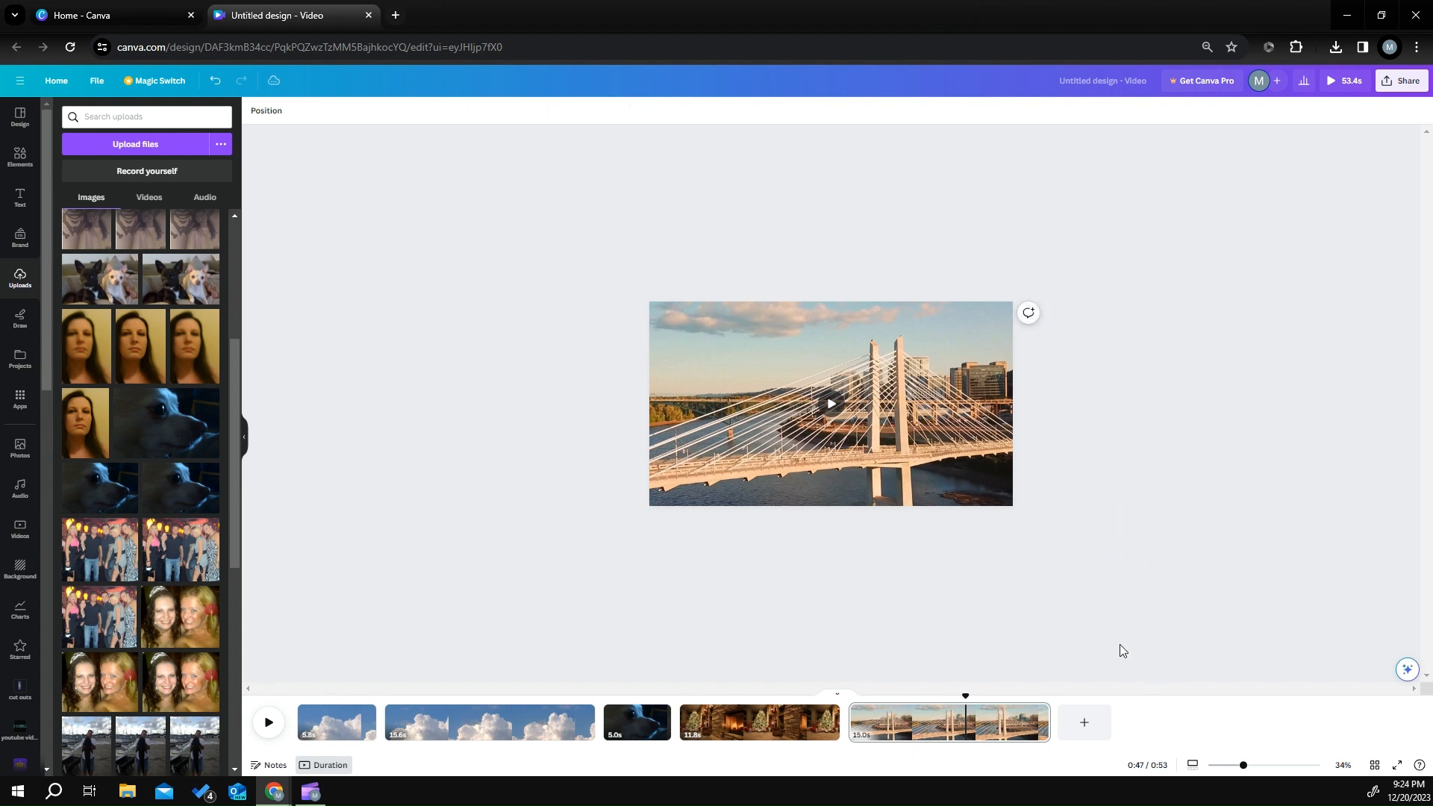
left_click(853, 722)
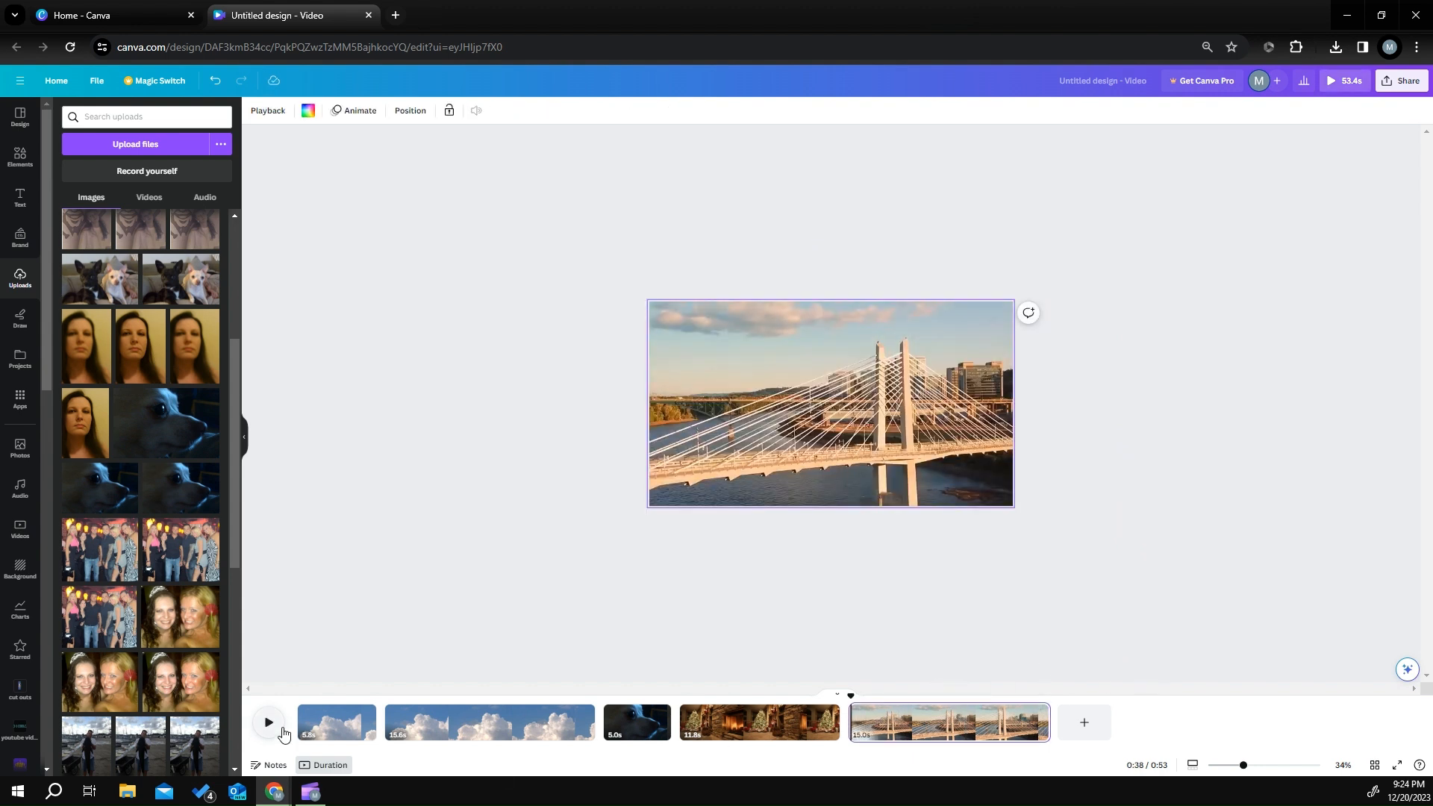
left_click(261, 724)
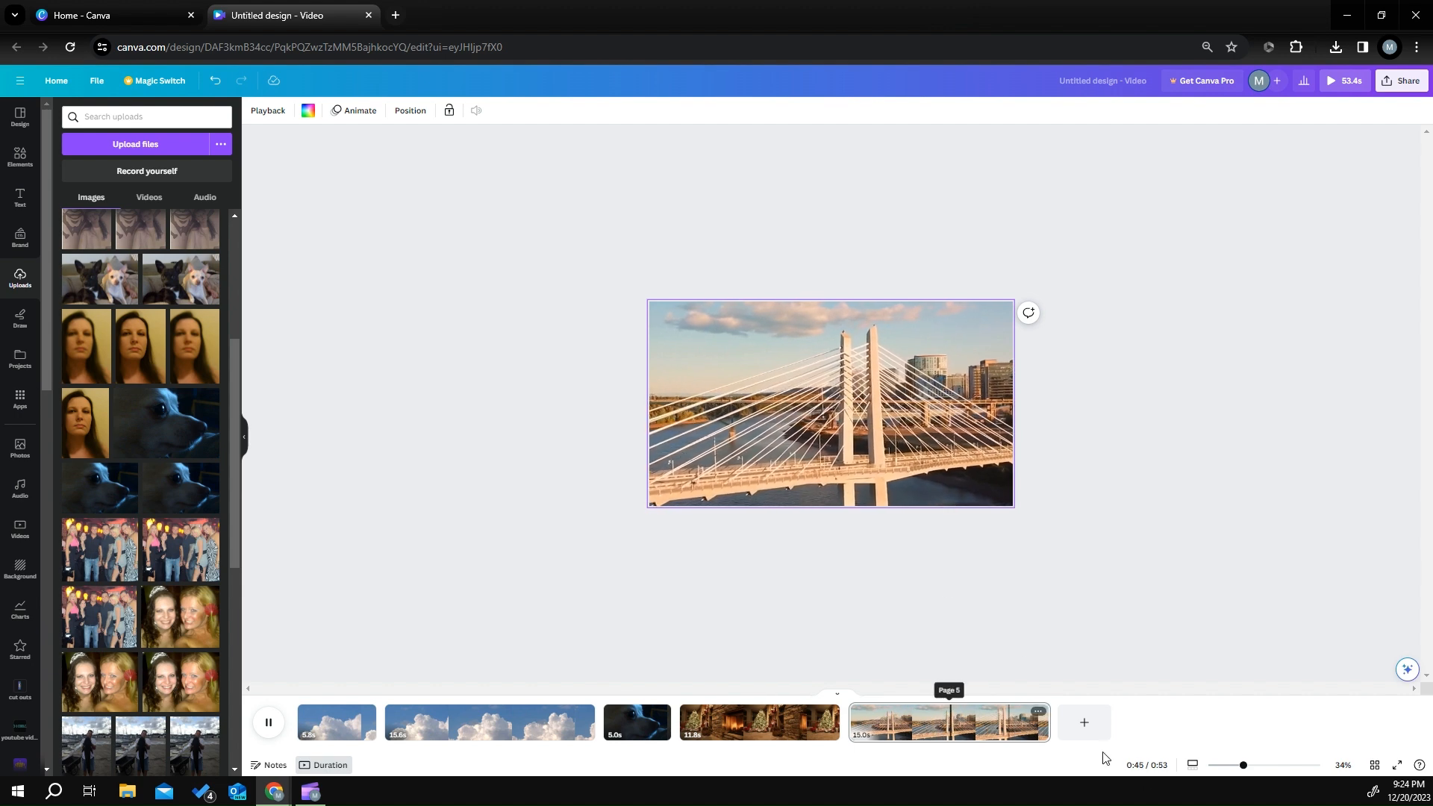
left_click_drag(1243, 765, 1262, 769)
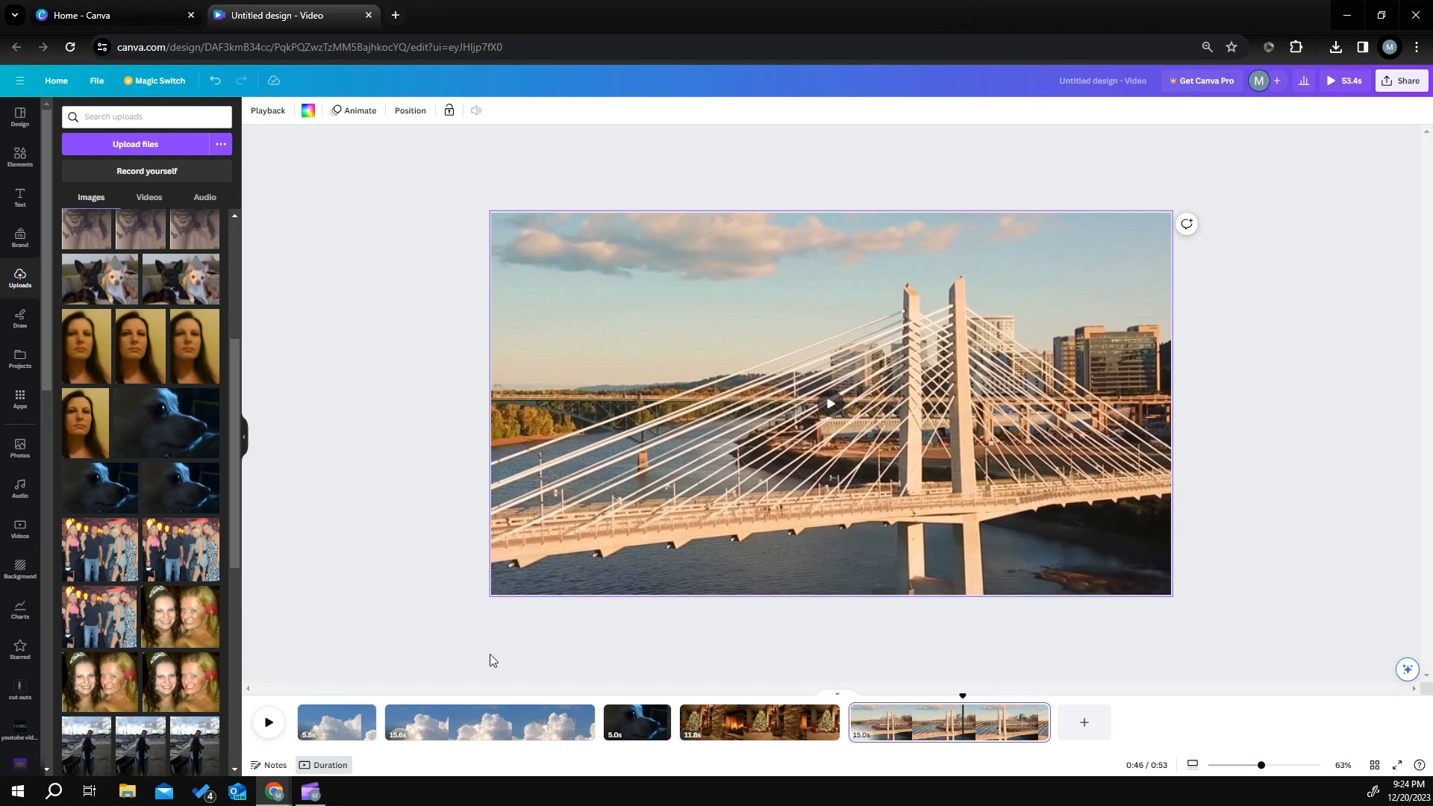
Step: Add a default heading text to the second cloud page
left_click(470, 720)
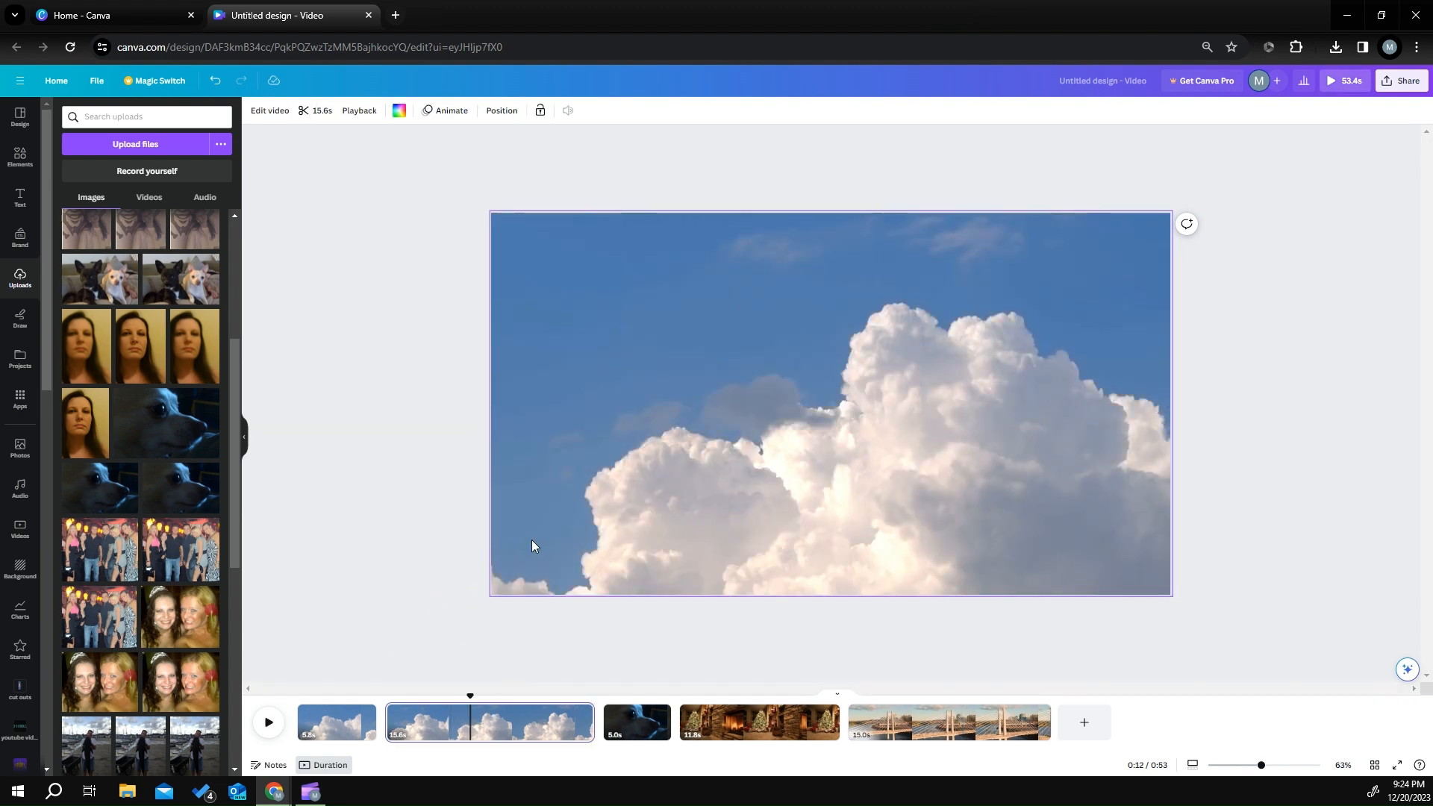
left_click(20, 203)
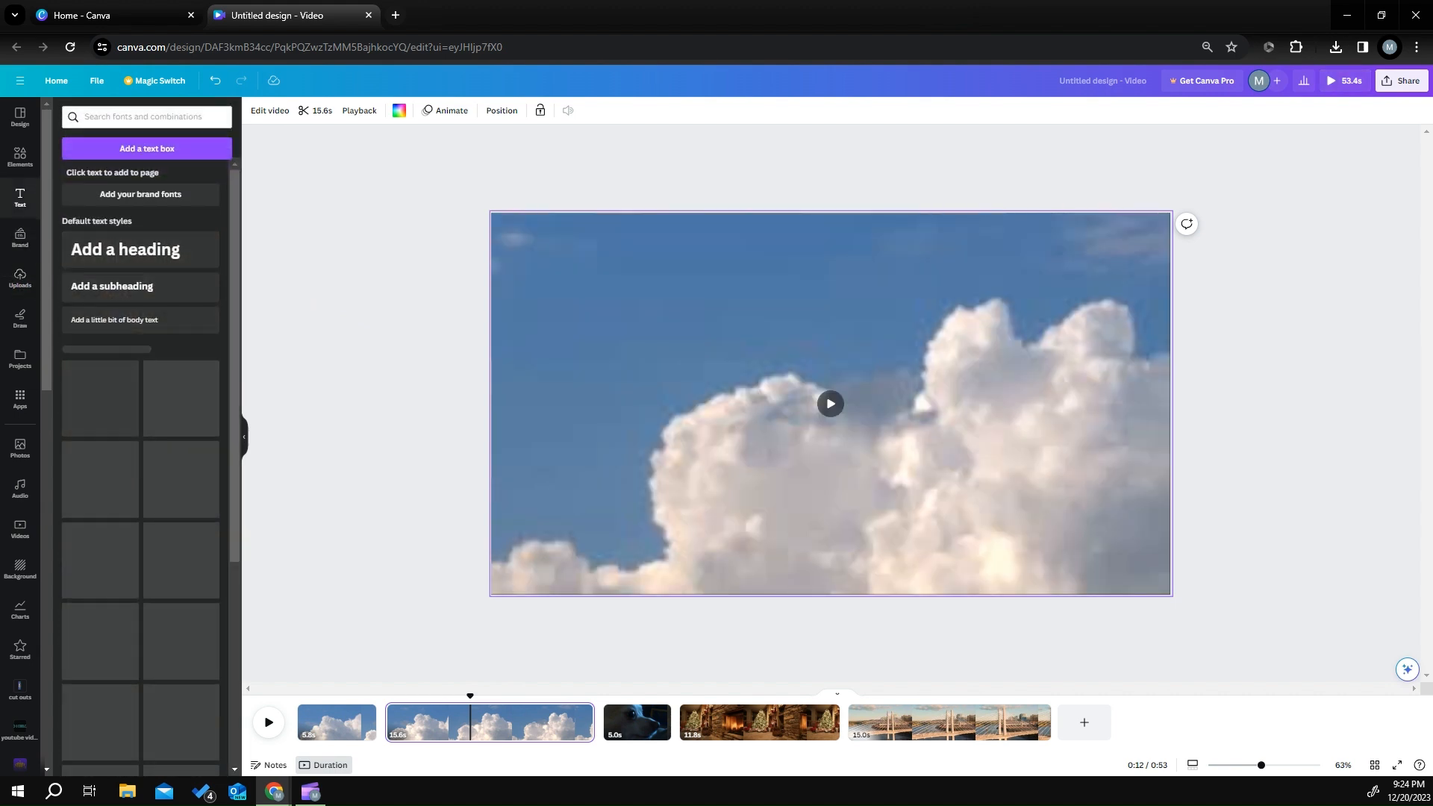
left_click(125, 249)
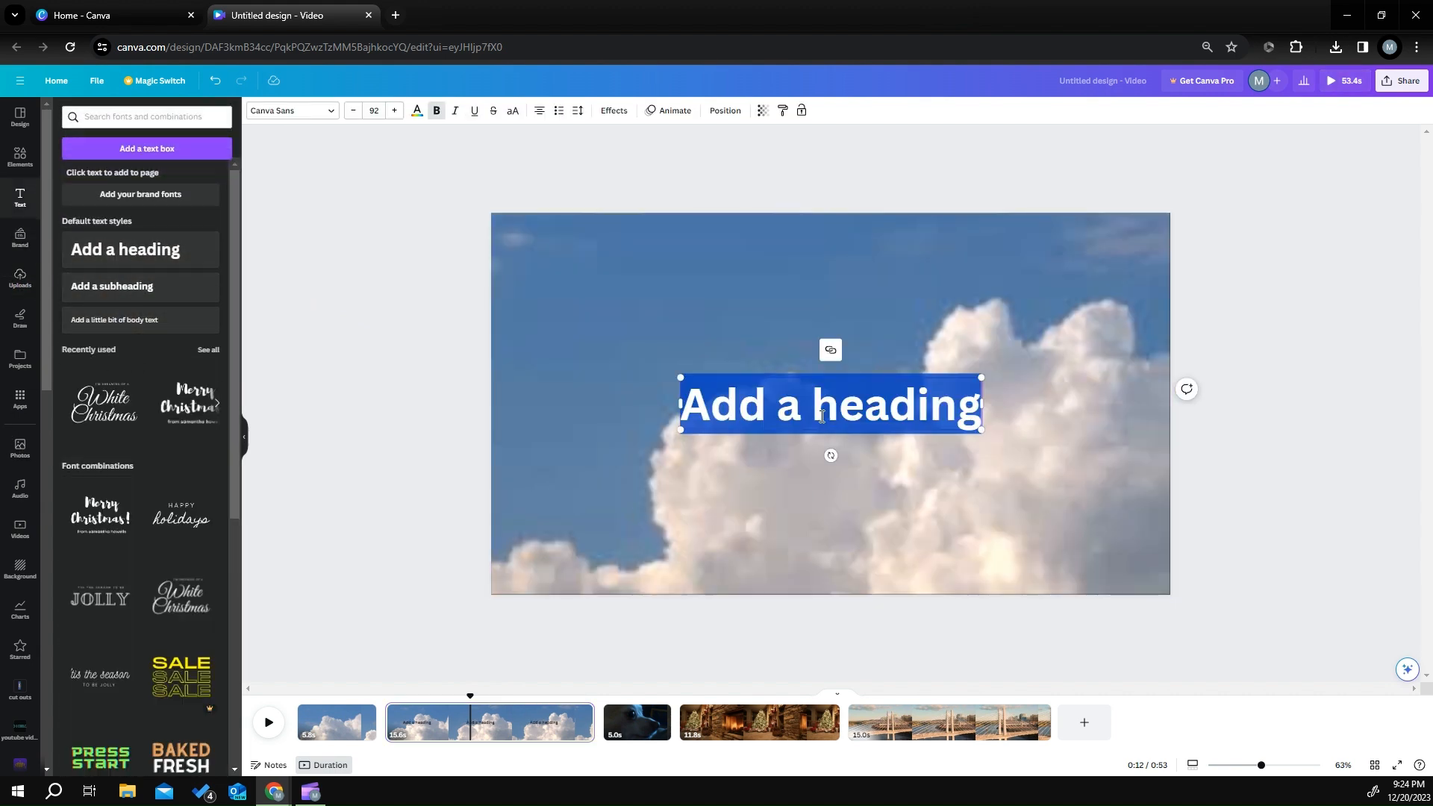
Step: Add the patterned Christmas tree and the "Happy Holidays" sign from the Featured graphics to the second cloud page
left_click(22, 158)
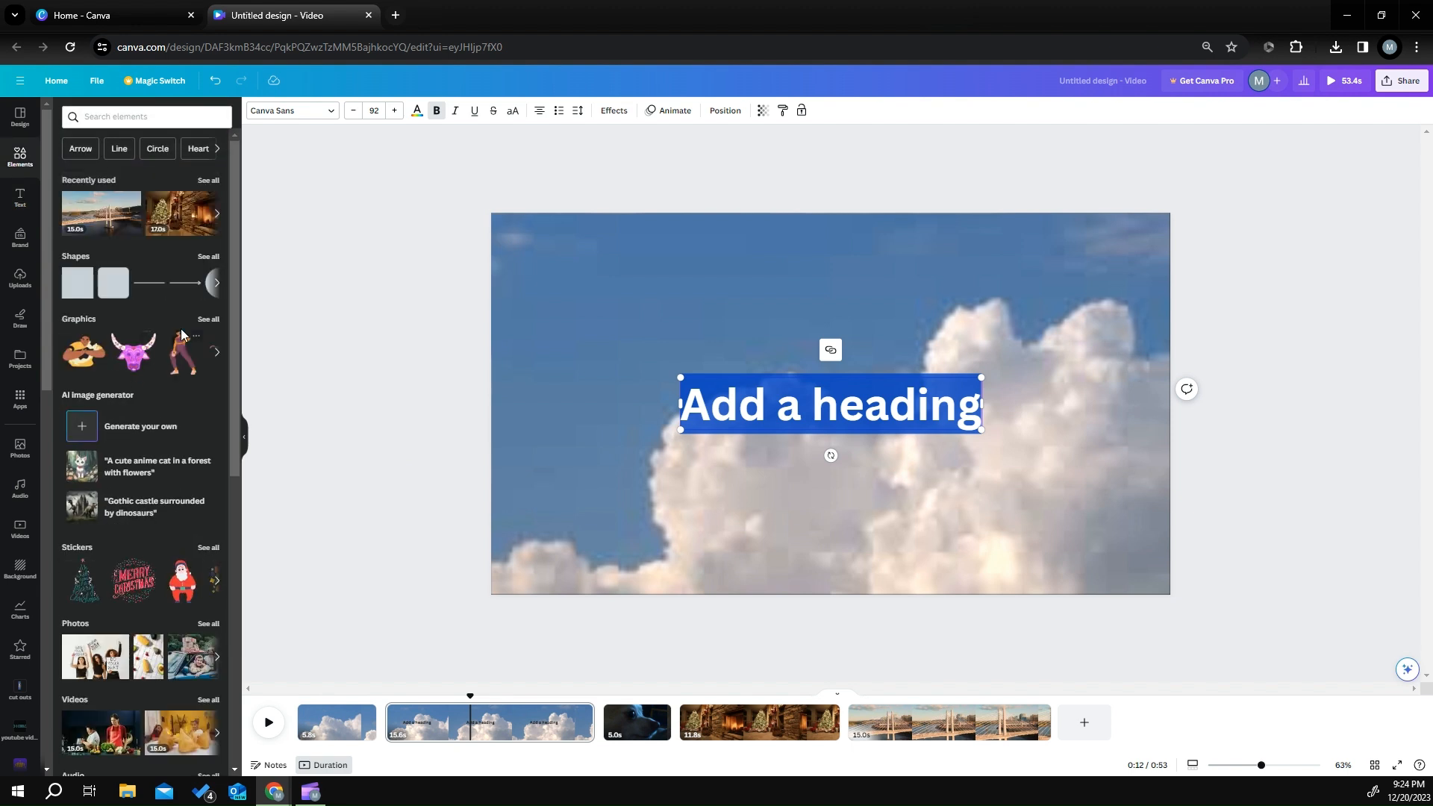
left_click(207, 319)
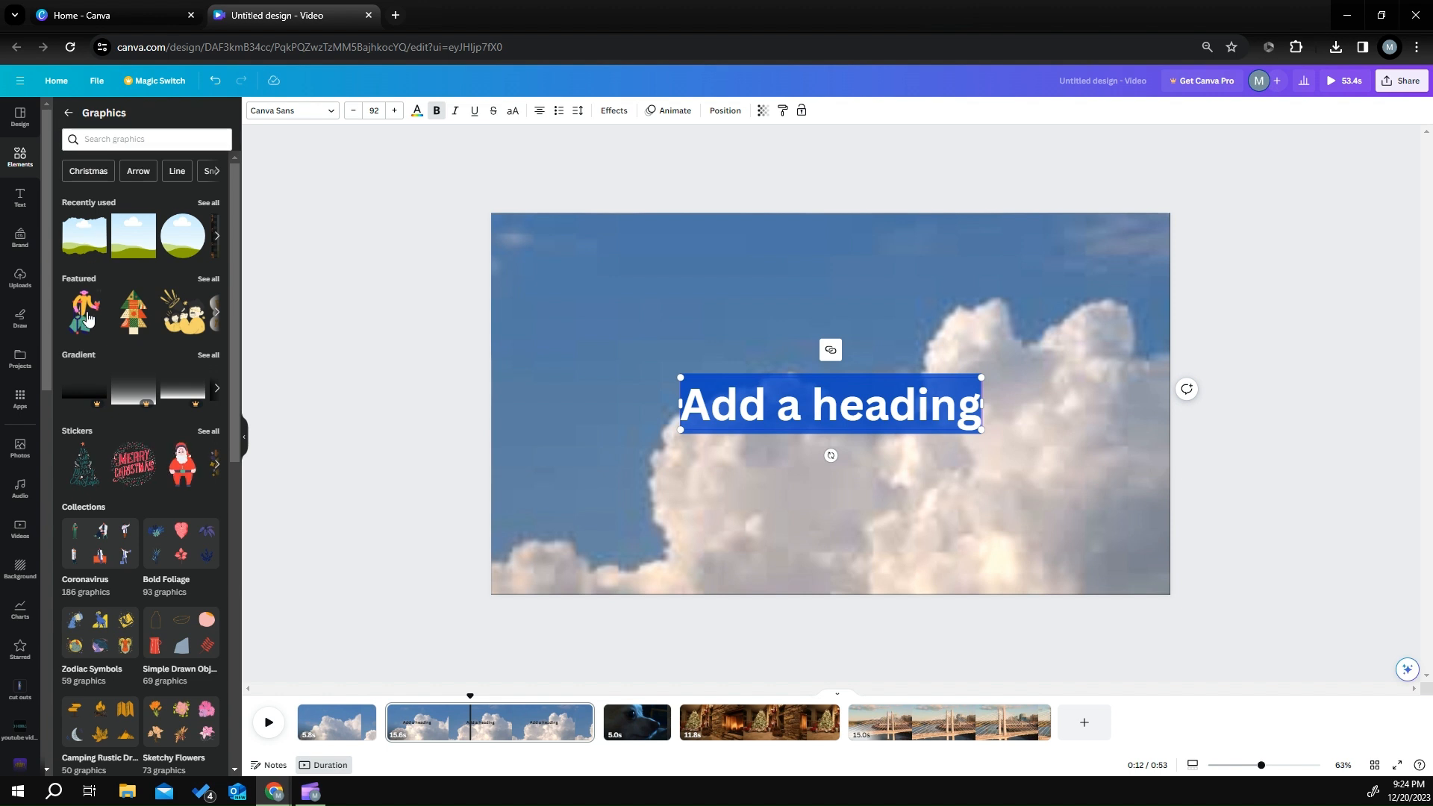
left_click(134, 331)
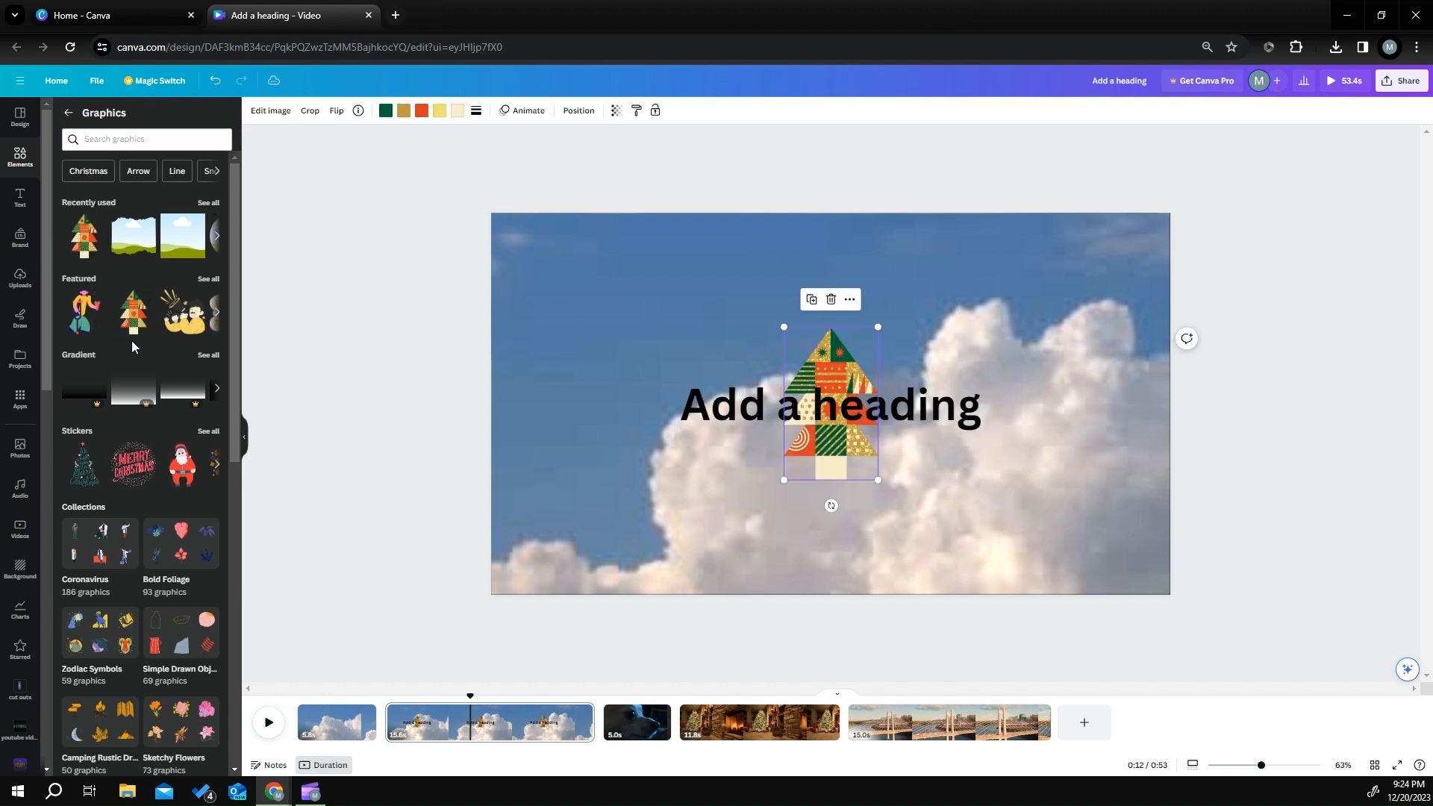
left_click(207, 281)
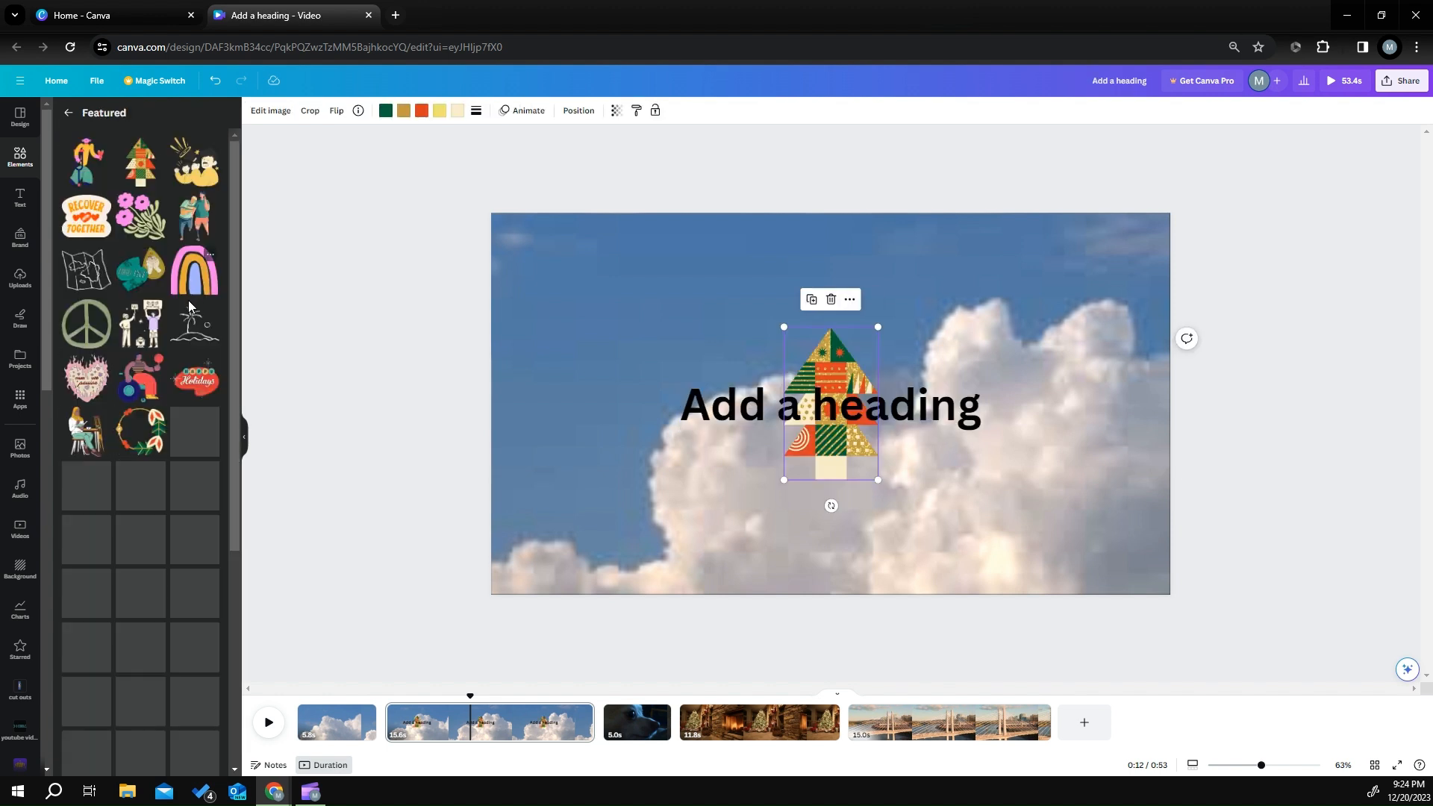
left_click(185, 388)
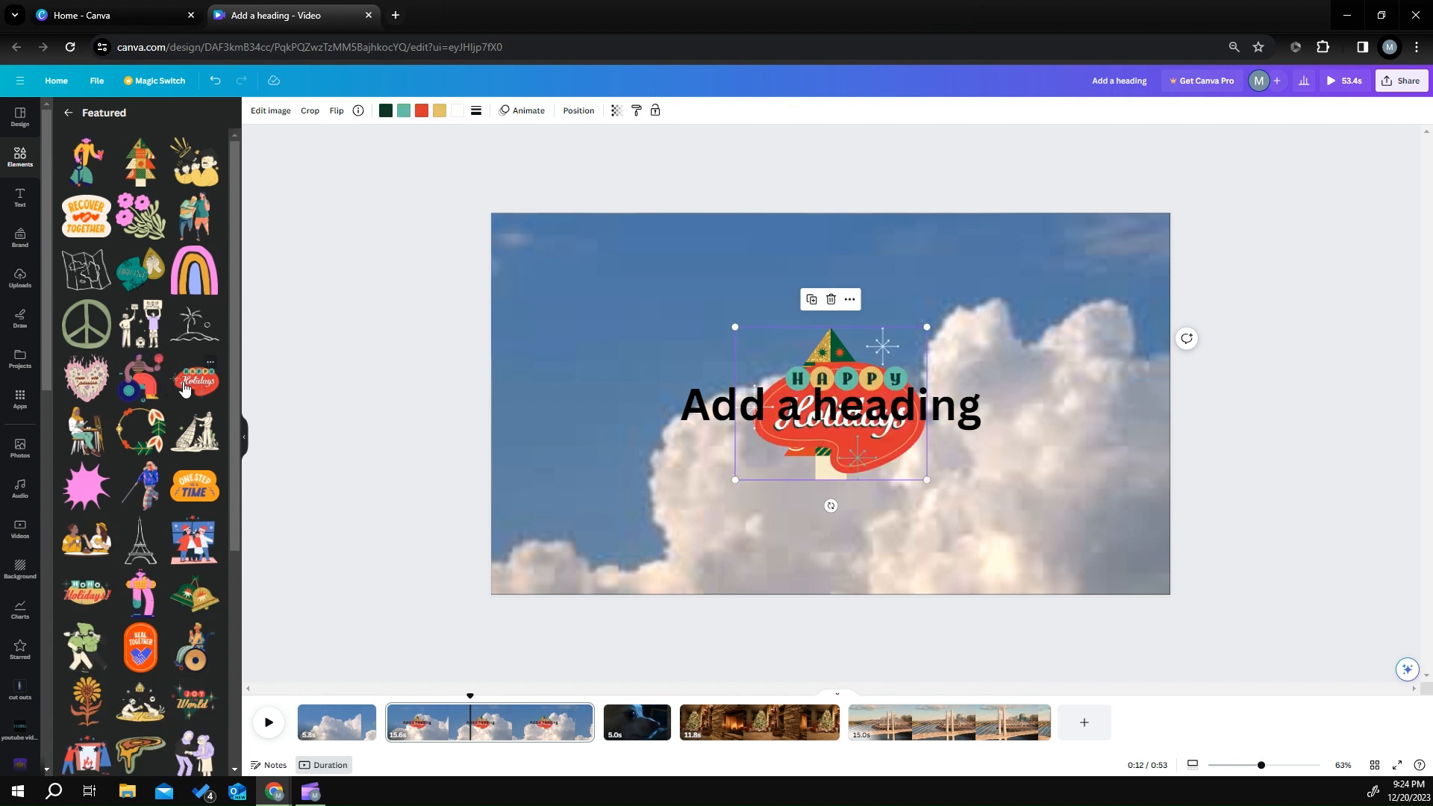
Step: Arrange the second cloud page with the heading above the Happy Holidays sign and the patterned tree beside it, and play the page
left_click_drag(833, 446, 642, 495)
left_click_drag(834, 464, 924, 522)
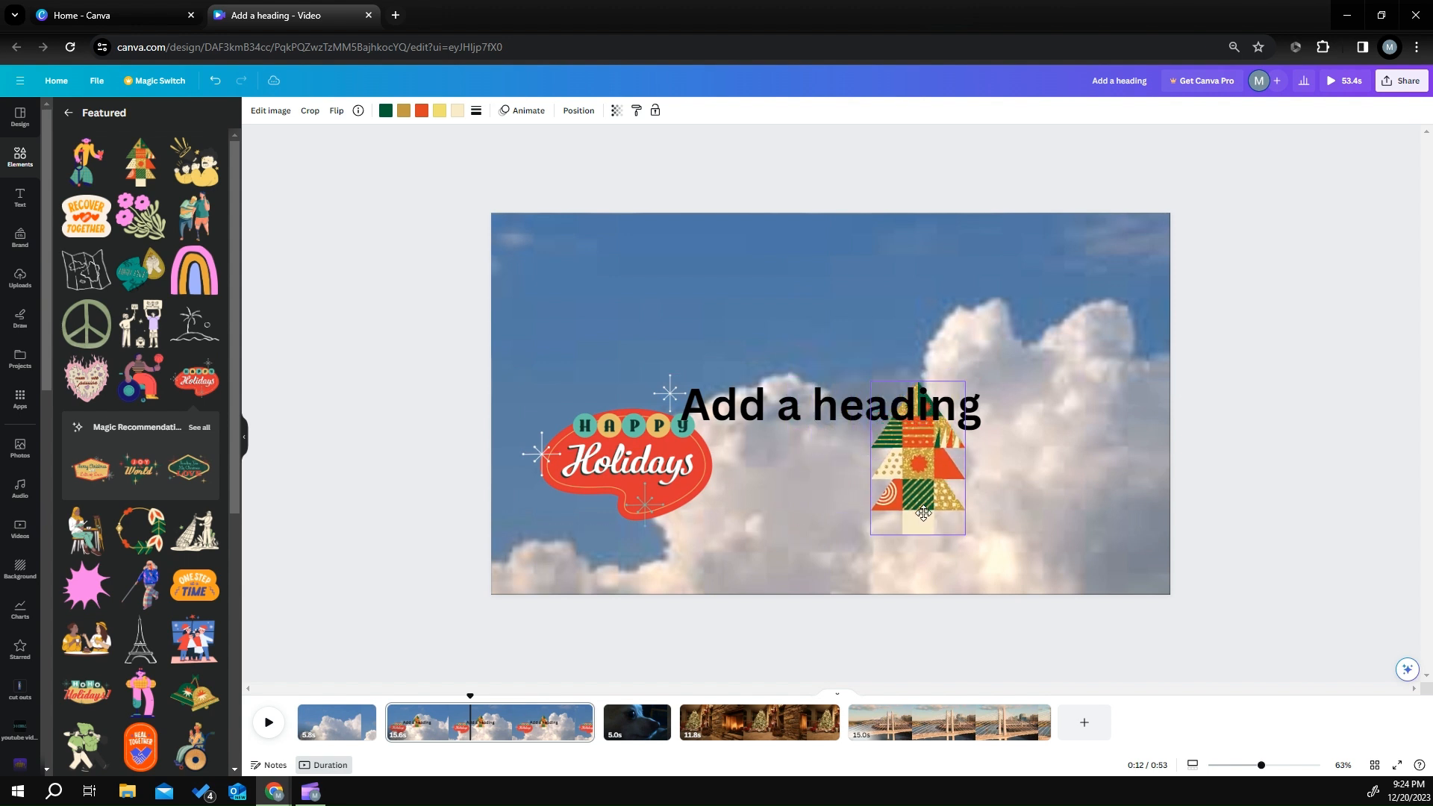
left_click_drag(796, 382, 774, 336)
left_click_drag(552, 460, 626, 484)
left_click_drag(884, 504, 856, 521)
left_click_drag(814, 348, 805, 348)
left_click_drag(705, 489, 720, 489)
left_click_drag(892, 484, 918, 480)
left_click_drag(735, 498, 762, 503)
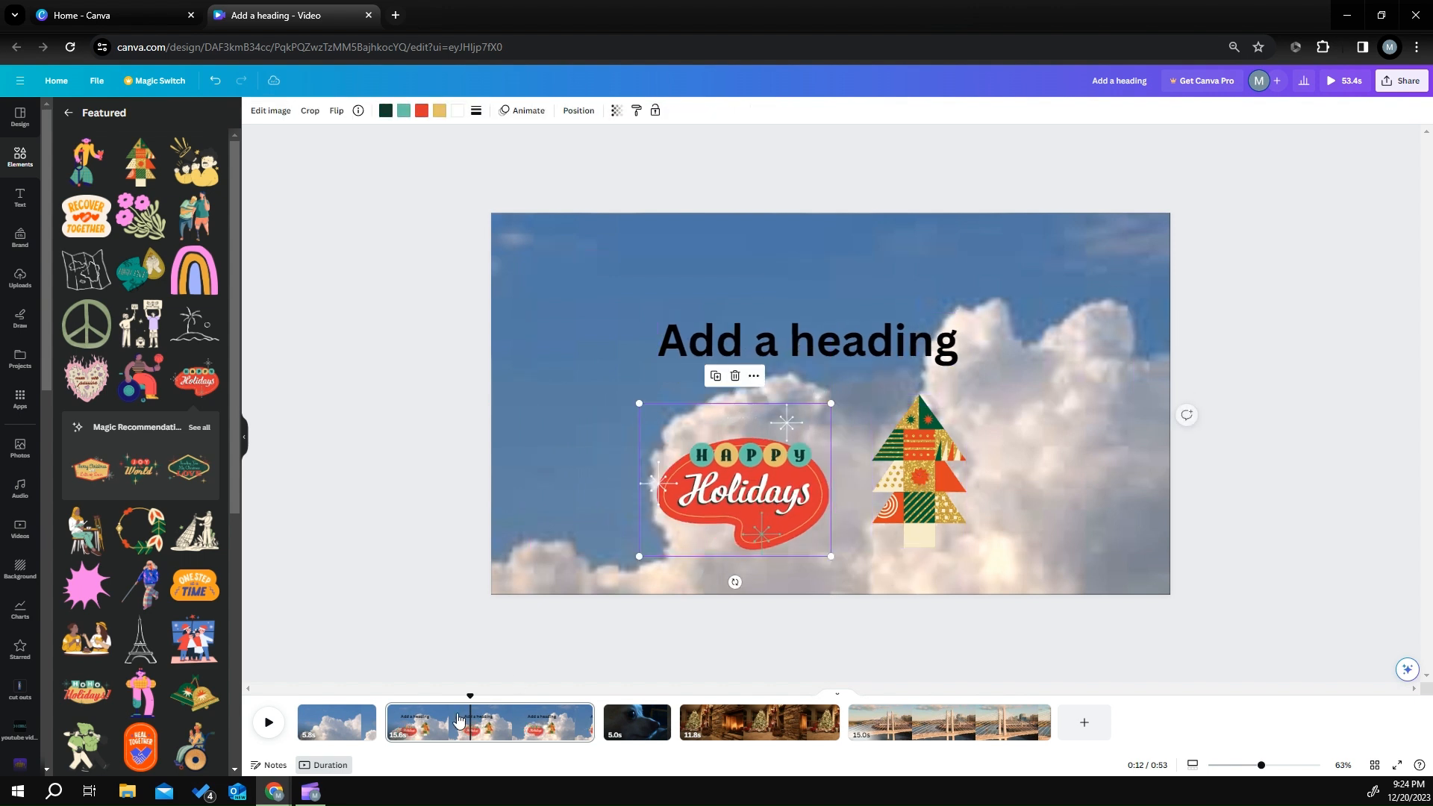
left_click(390, 722)
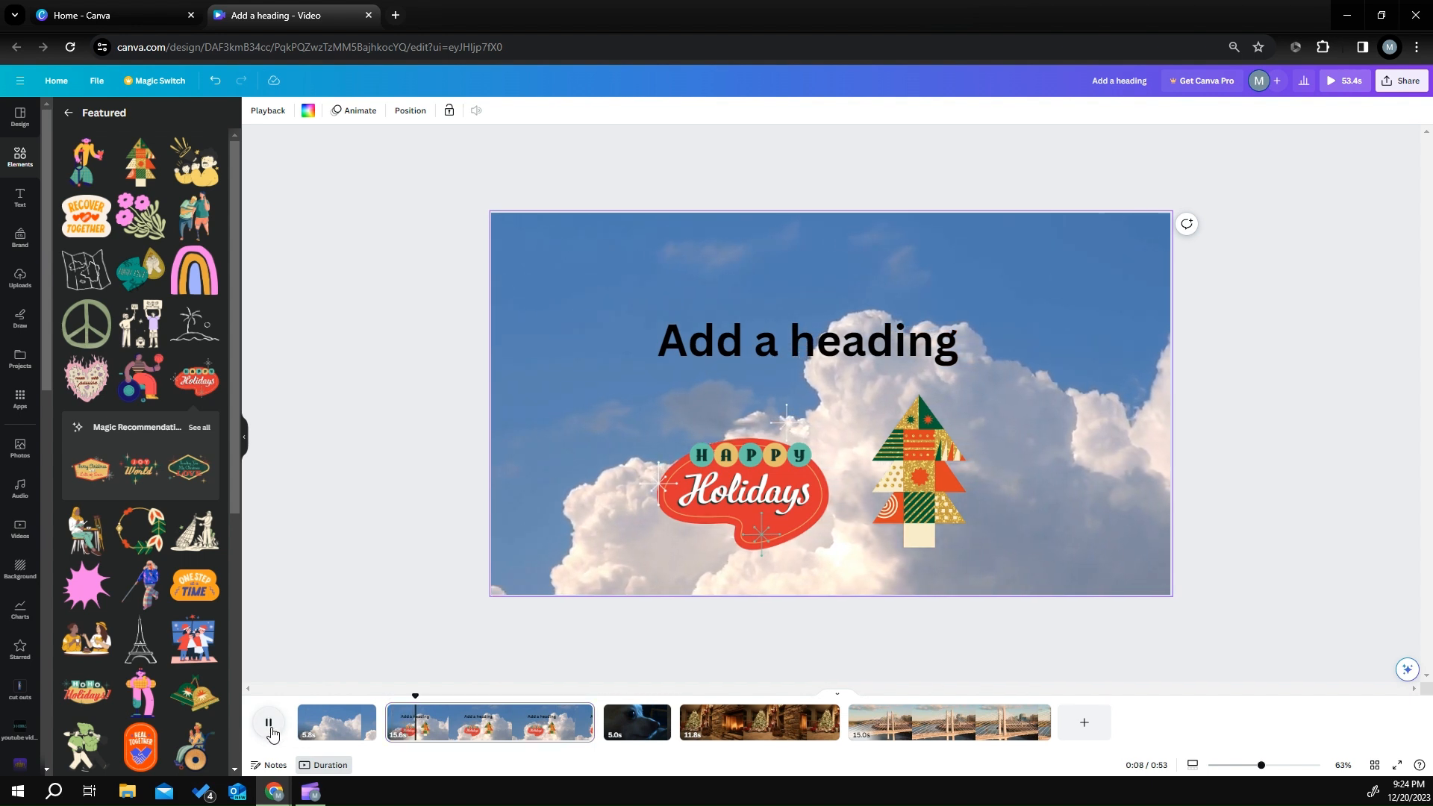
left_click(423, 737)
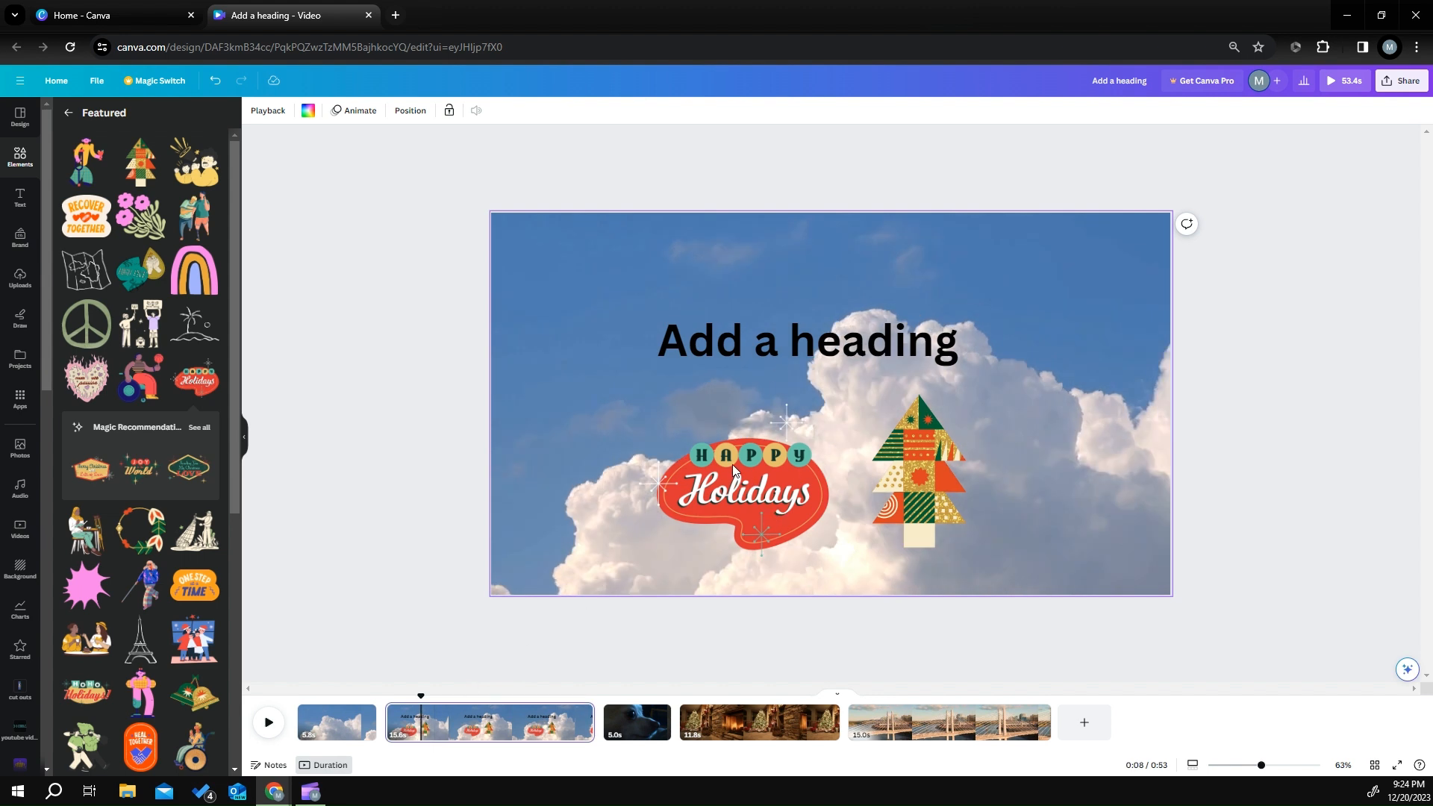
Step: Select the heading, sign and tree layers together and show their timing as separate tracks on the timeline
left_click(408, 112)
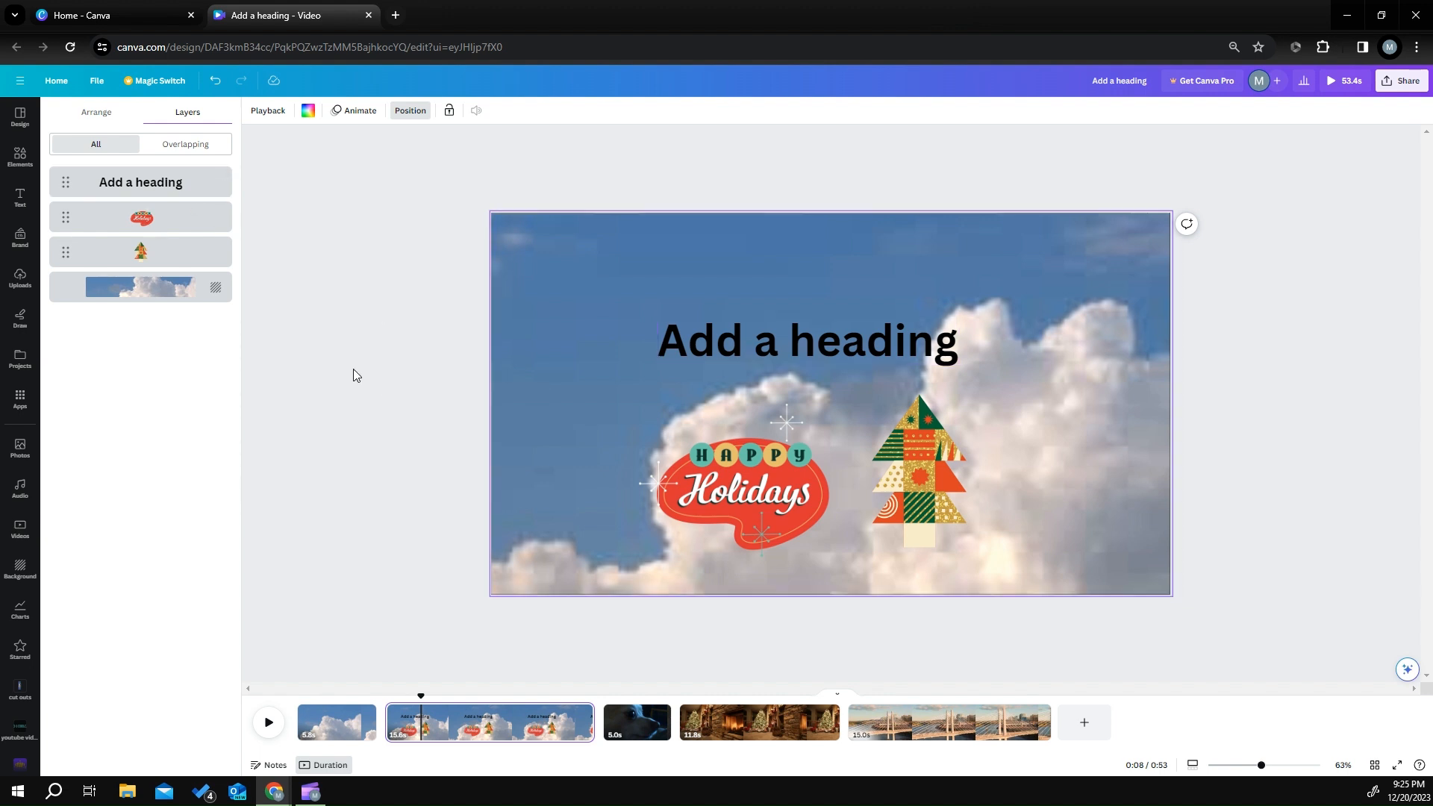
left_click(157, 196)
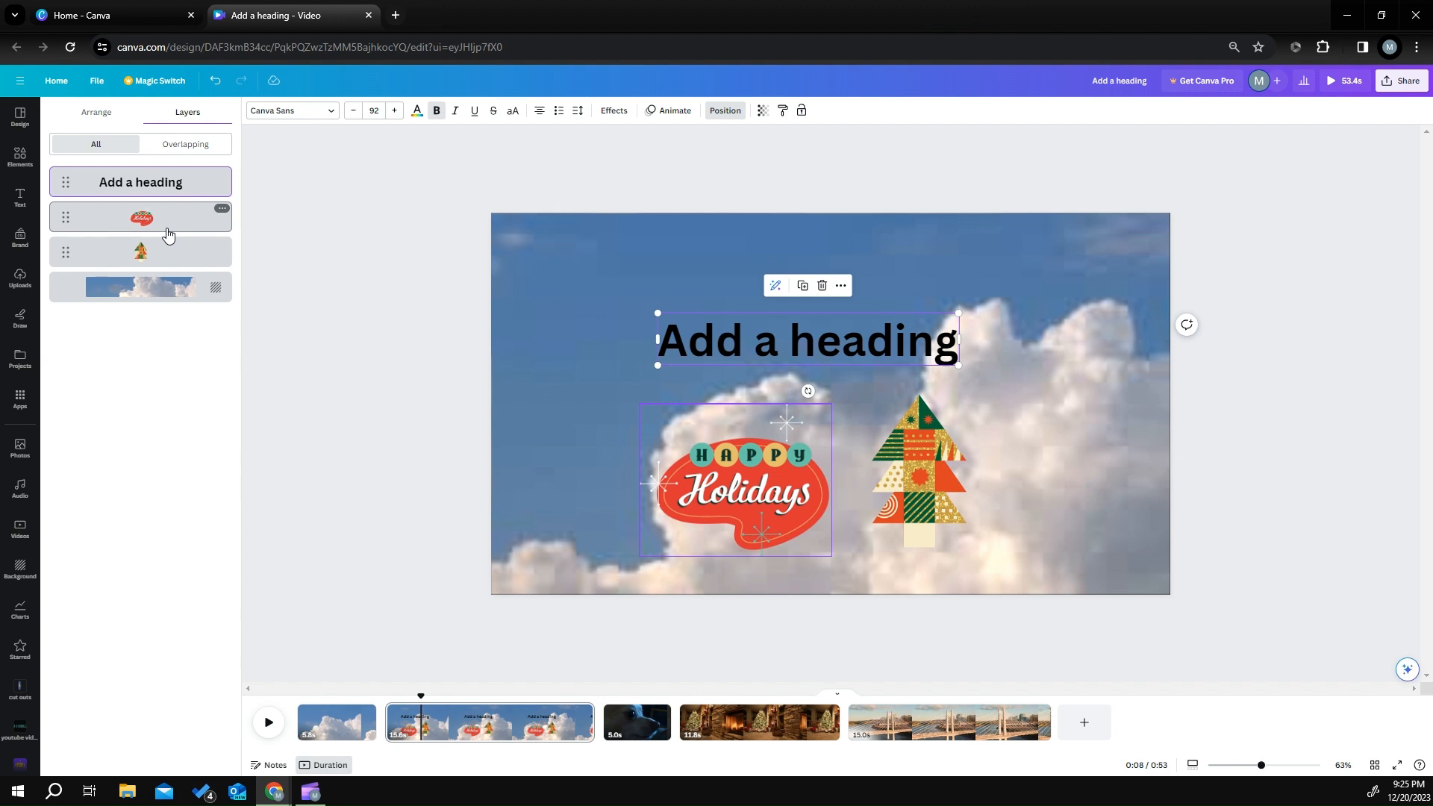
left_click(171, 251, "shift")
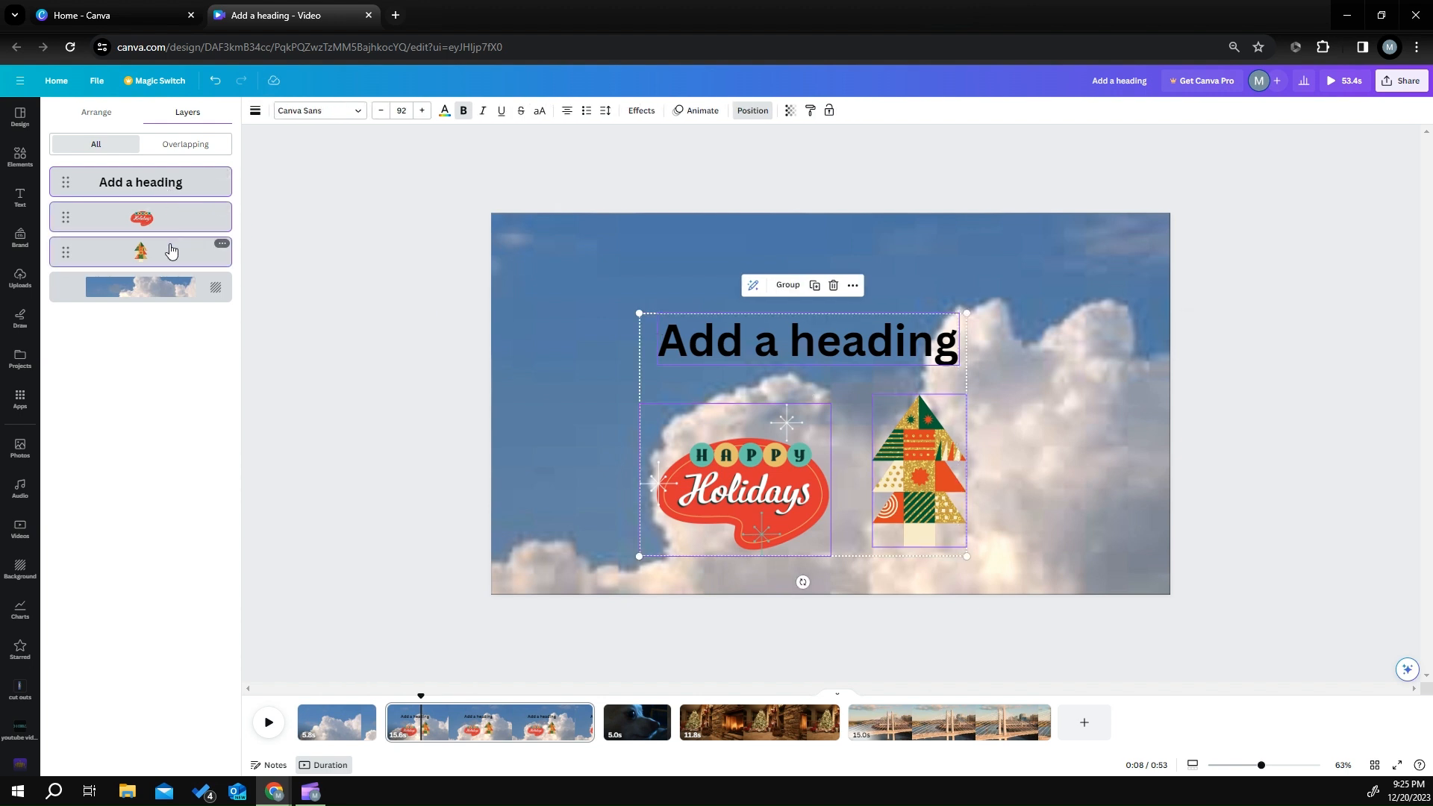
left_click(851, 289)
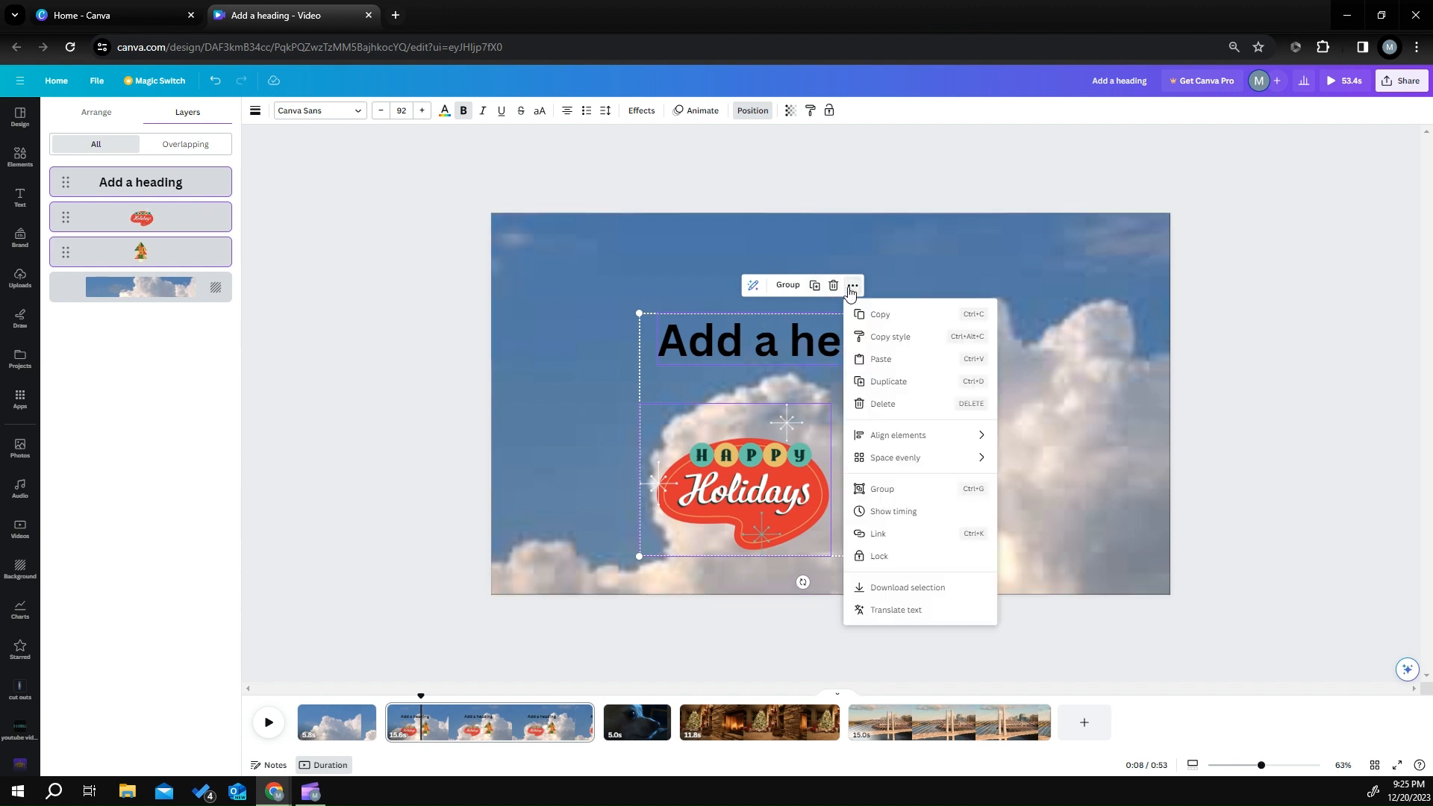
left_click(884, 508)
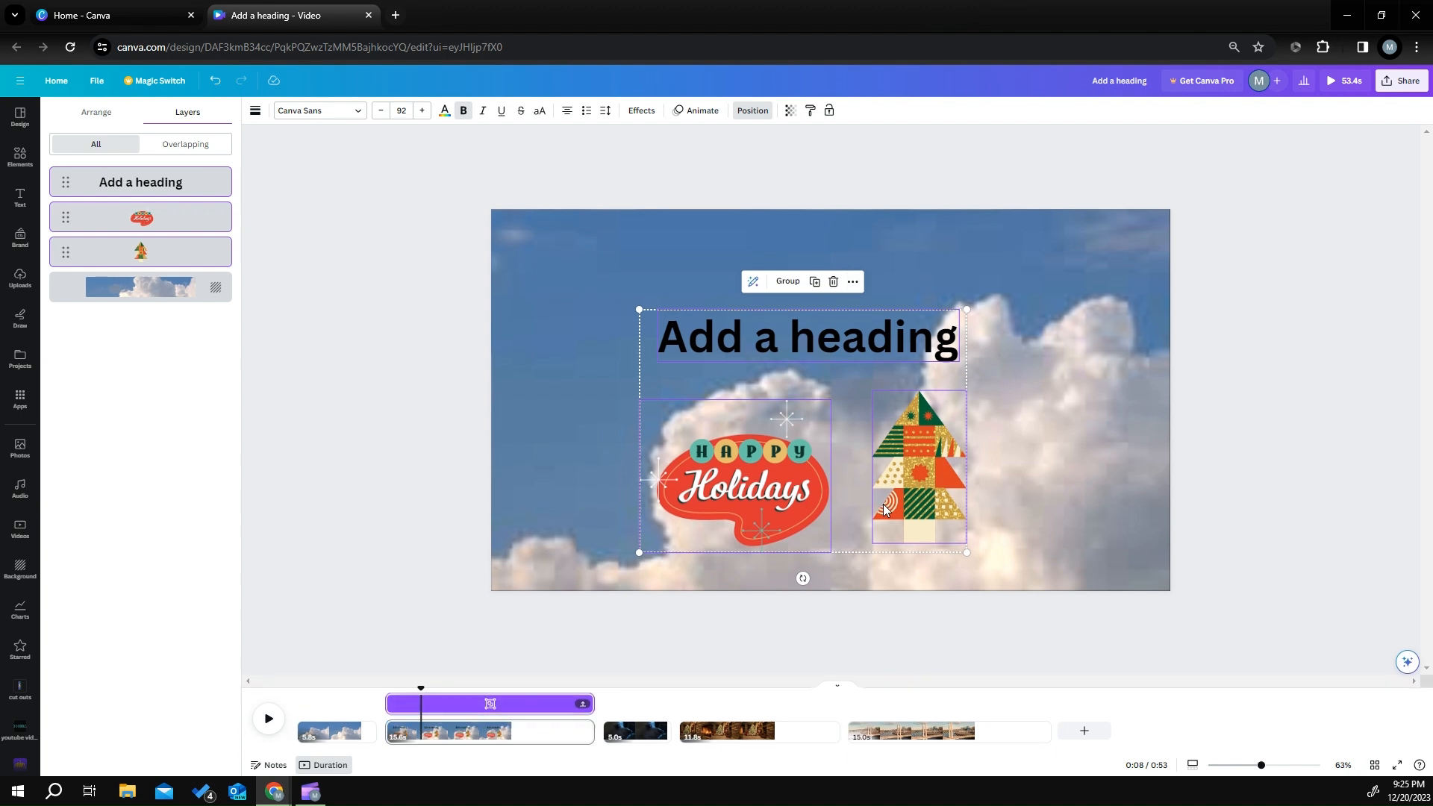
left_click(583, 706)
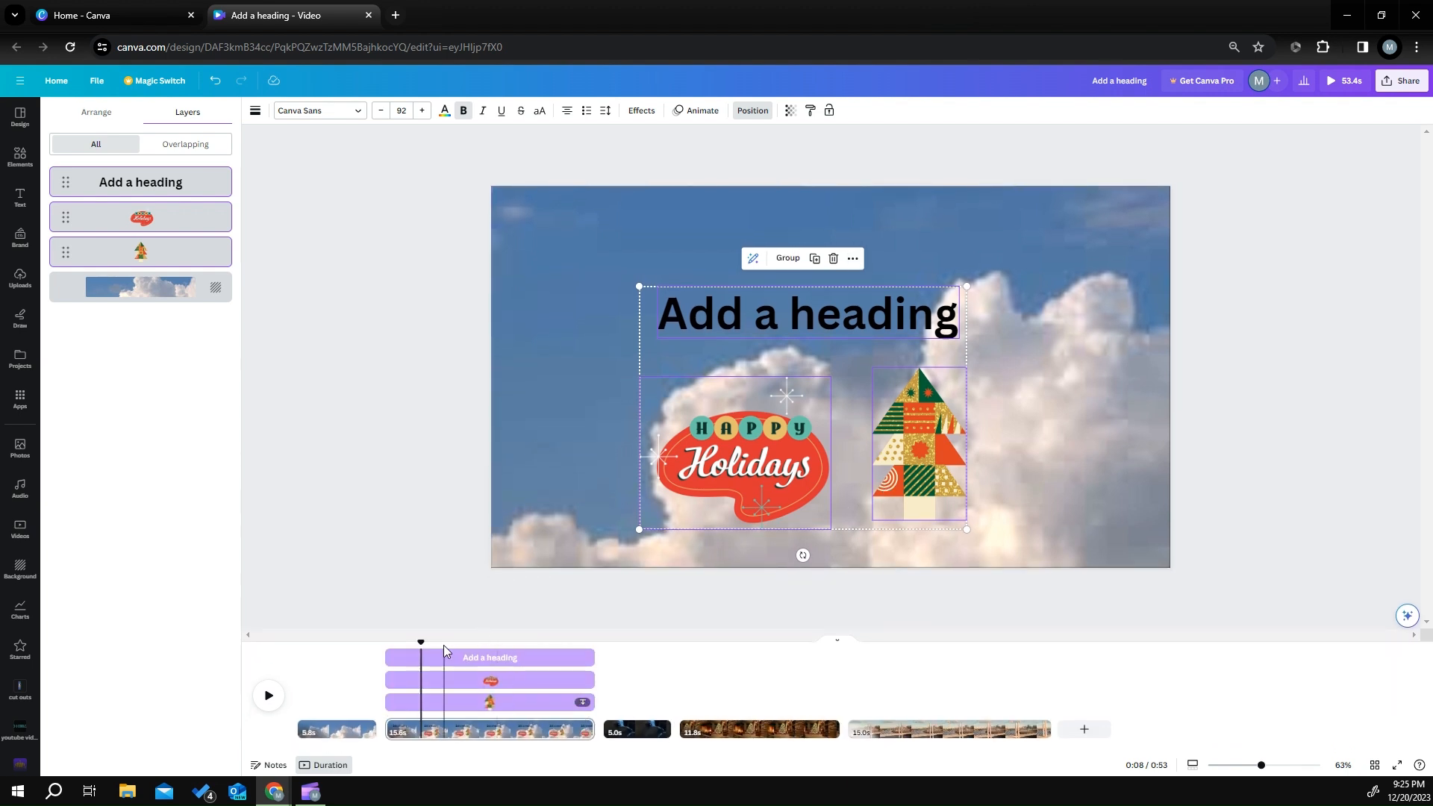
Step: Stagger the element timings so the heading shows first, the sign mid-page and the tree at the end, and play the result
left_click(385, 656)
left_click_drag(385, 657, 404, 657)
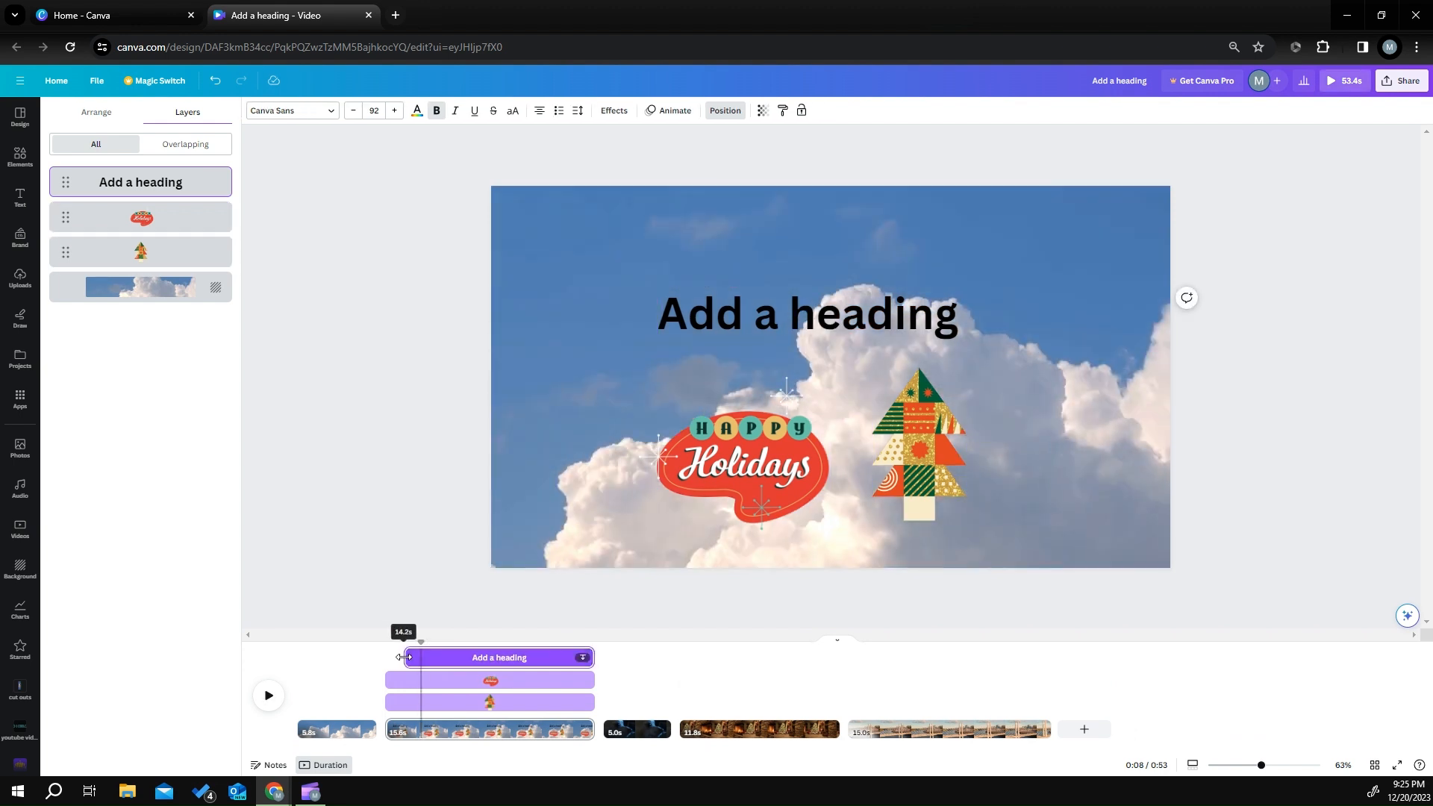
left_click_drag(587, 657, 482, 657)
left_click_drag(387, 681, 460, 678)
left_click_drag(586, 680, 538, 680)
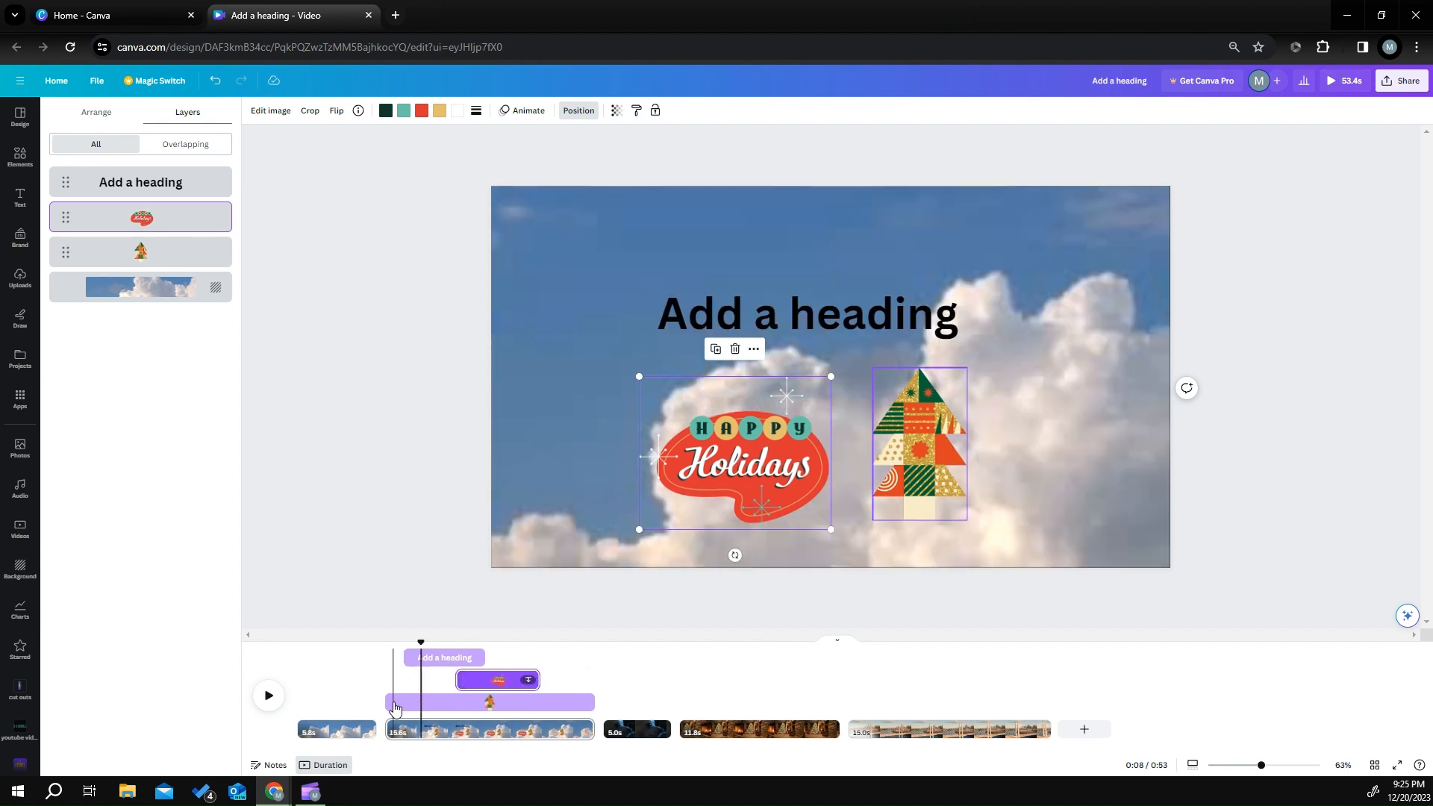
left_click_drag(387, 702, 543, 715)
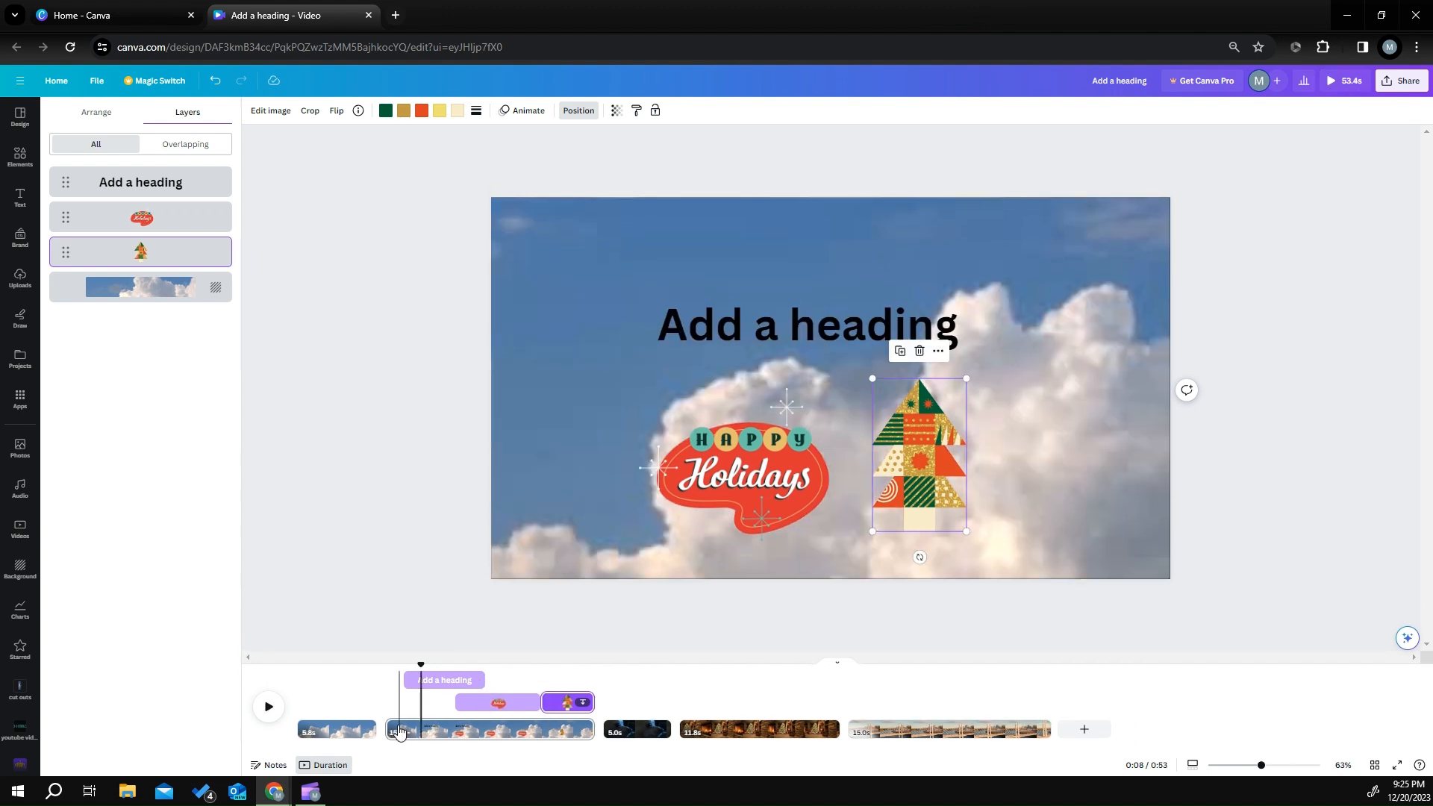
left_click(441, 735)
left_click(270, 709)
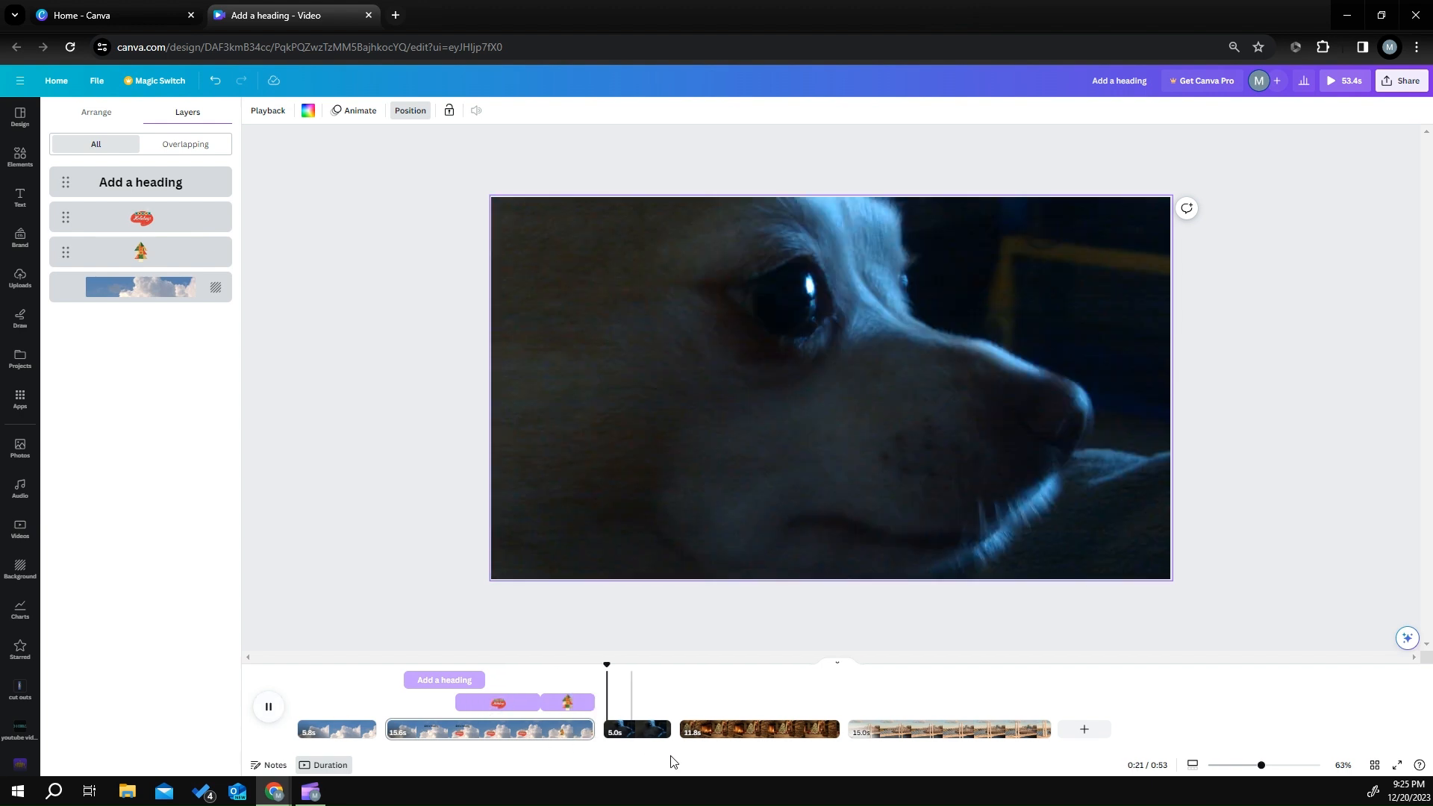
Step: Add the recently used patterned Christmas tree to the fireplace page and place it over the tree in the video
left_click(716, 728)
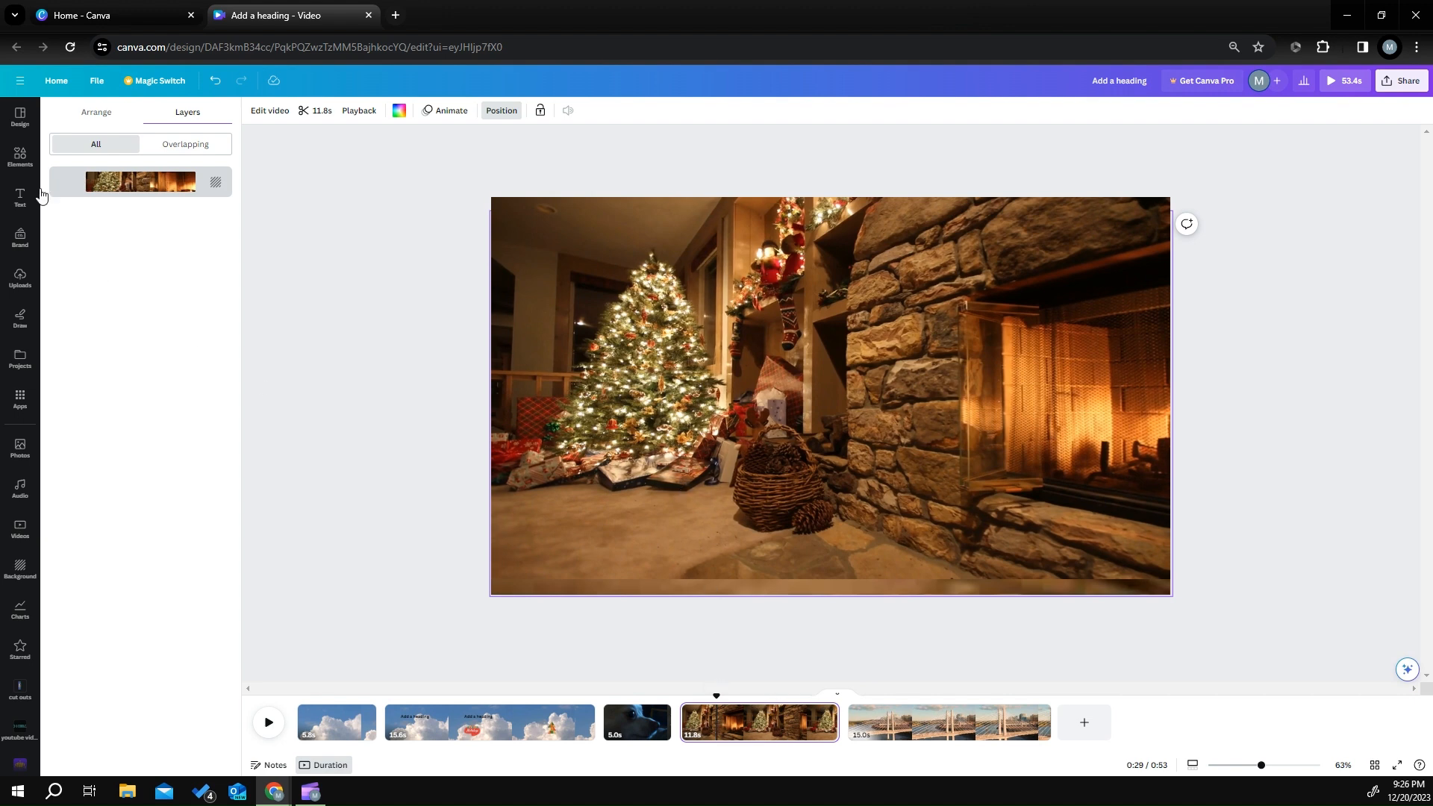
left_click(19, 160)
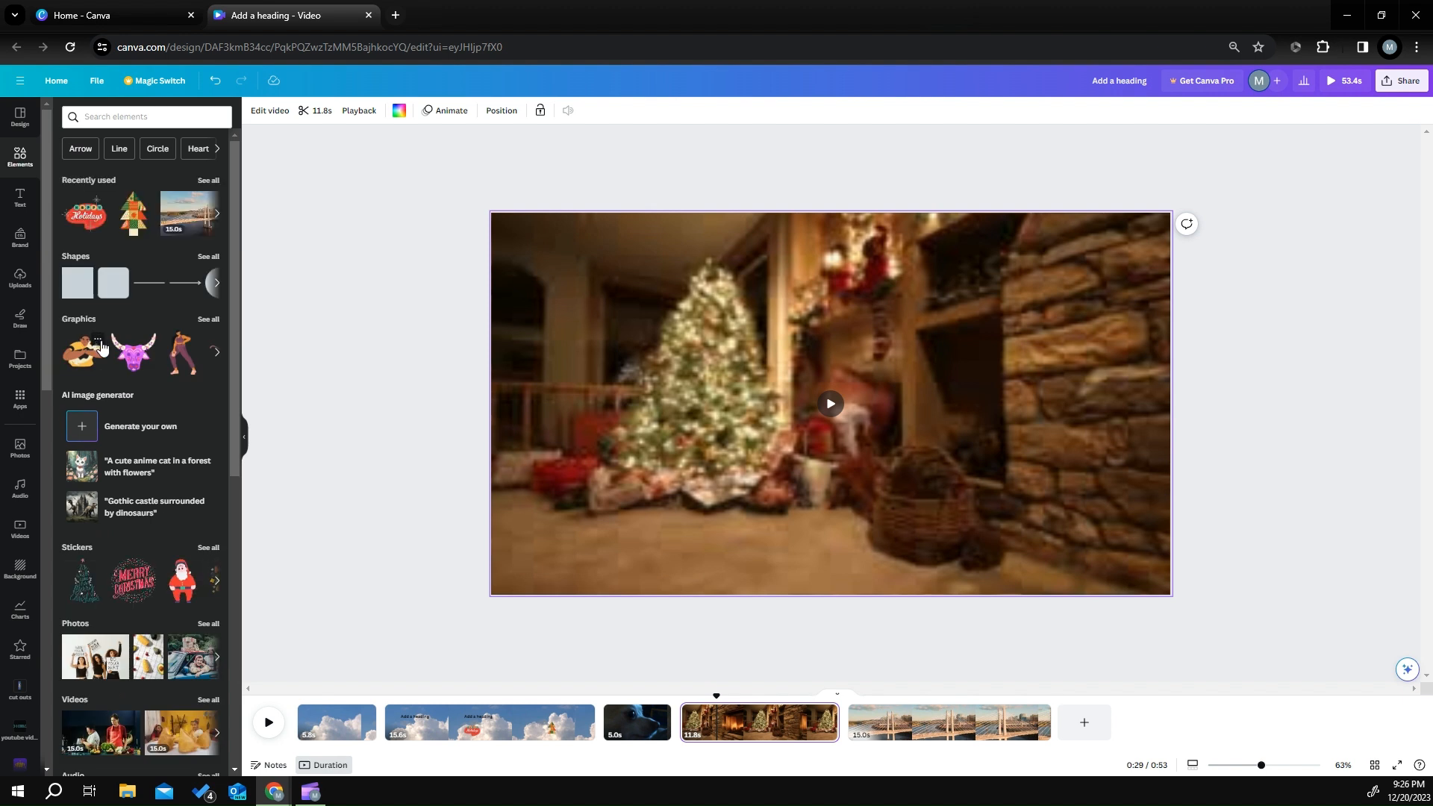
left_click(127, 216)
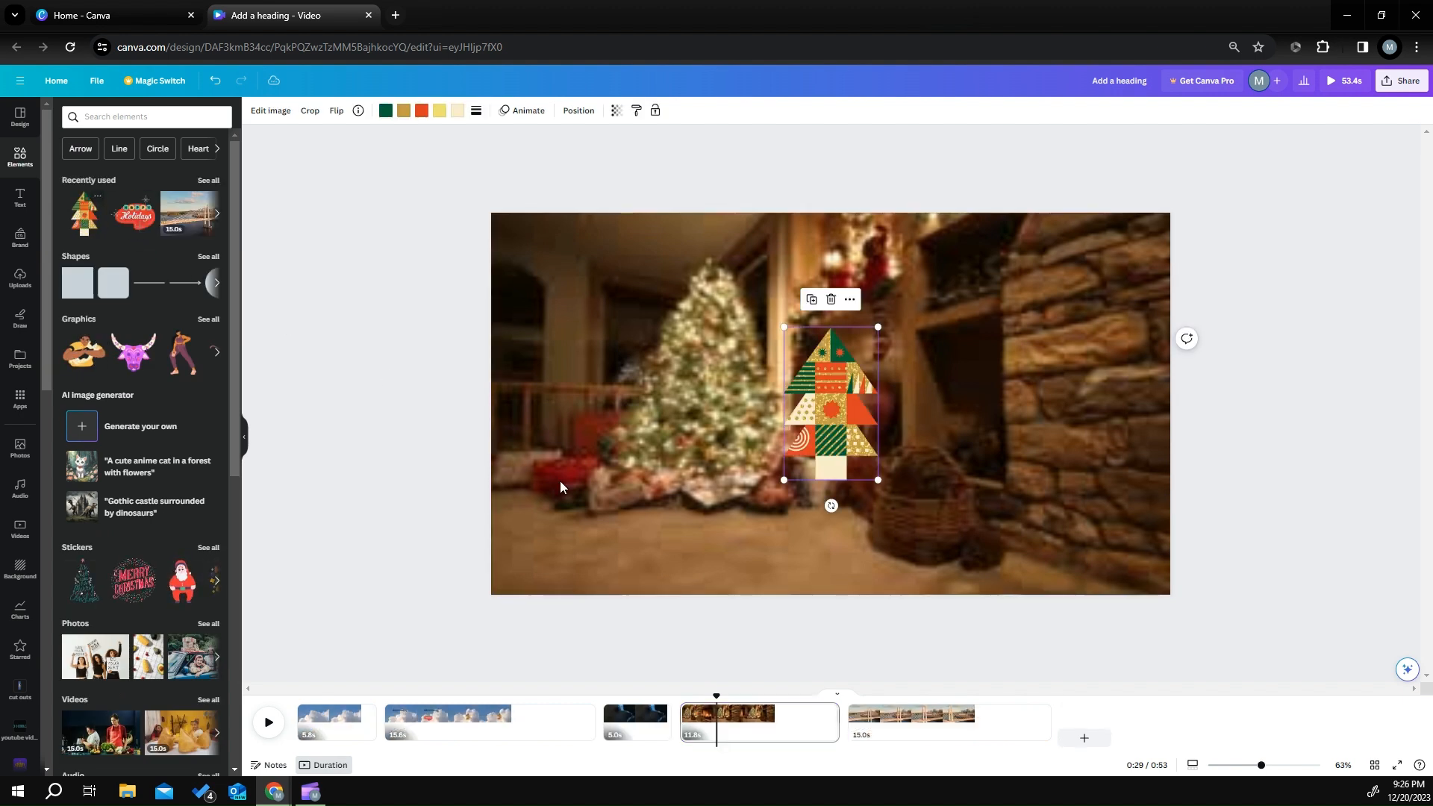
left_click_drag(843, 420, 710, 405)
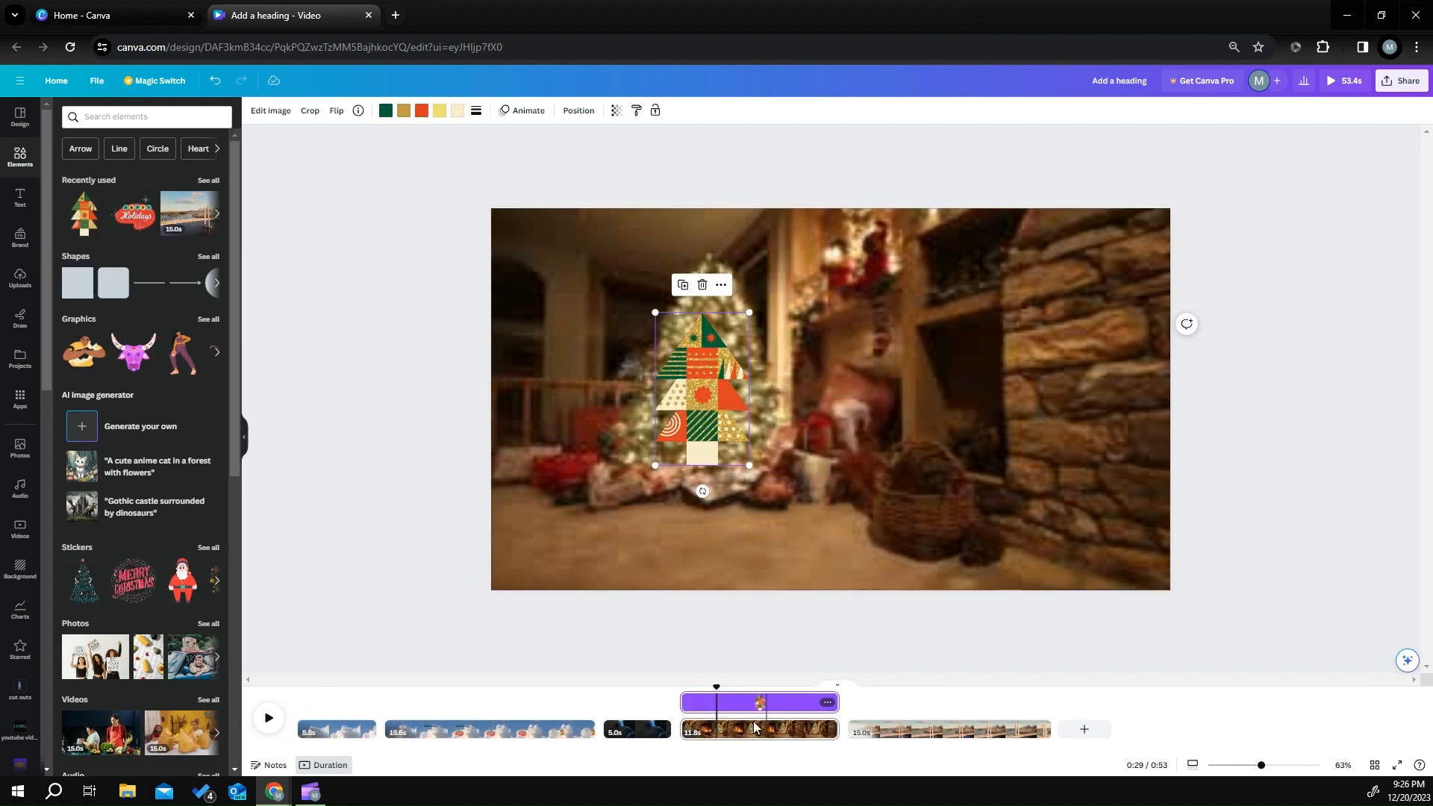
Step: Split the fireplace page at about 2.7 s, delete the patterned tree from the second part, and compare both parts
right_click(718, 730)
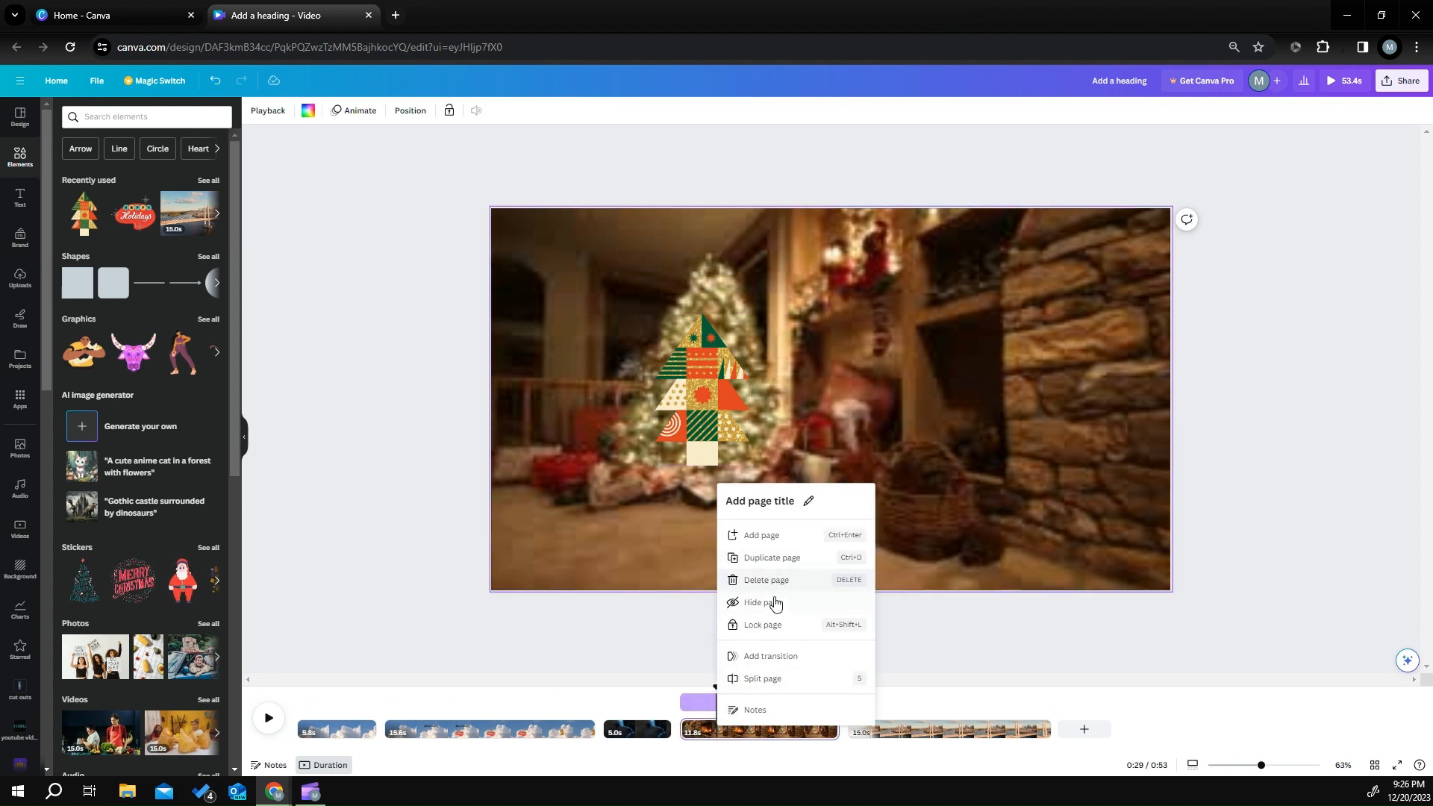
left_click(758, 677)
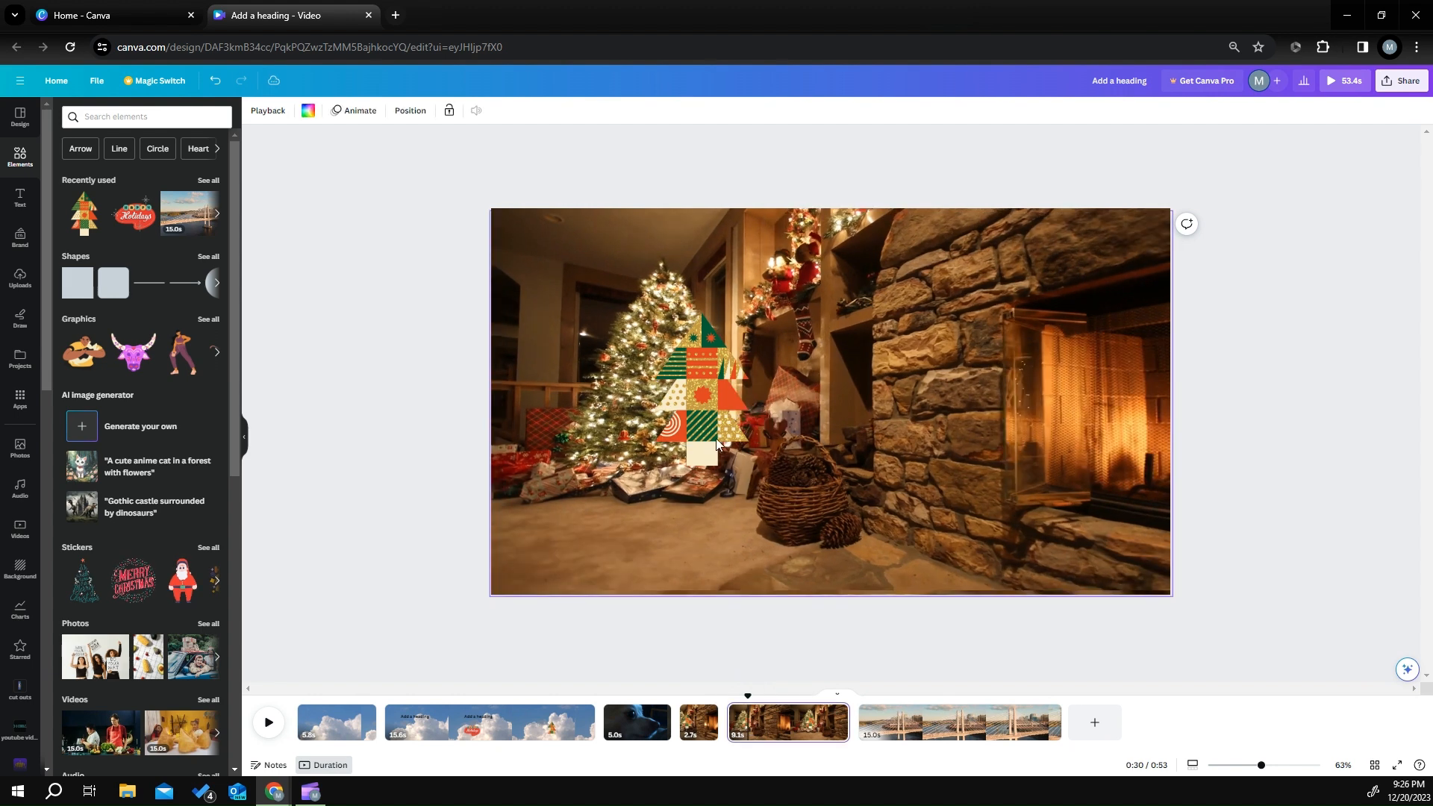
left_click(712, 375)
left_click(702, 285)
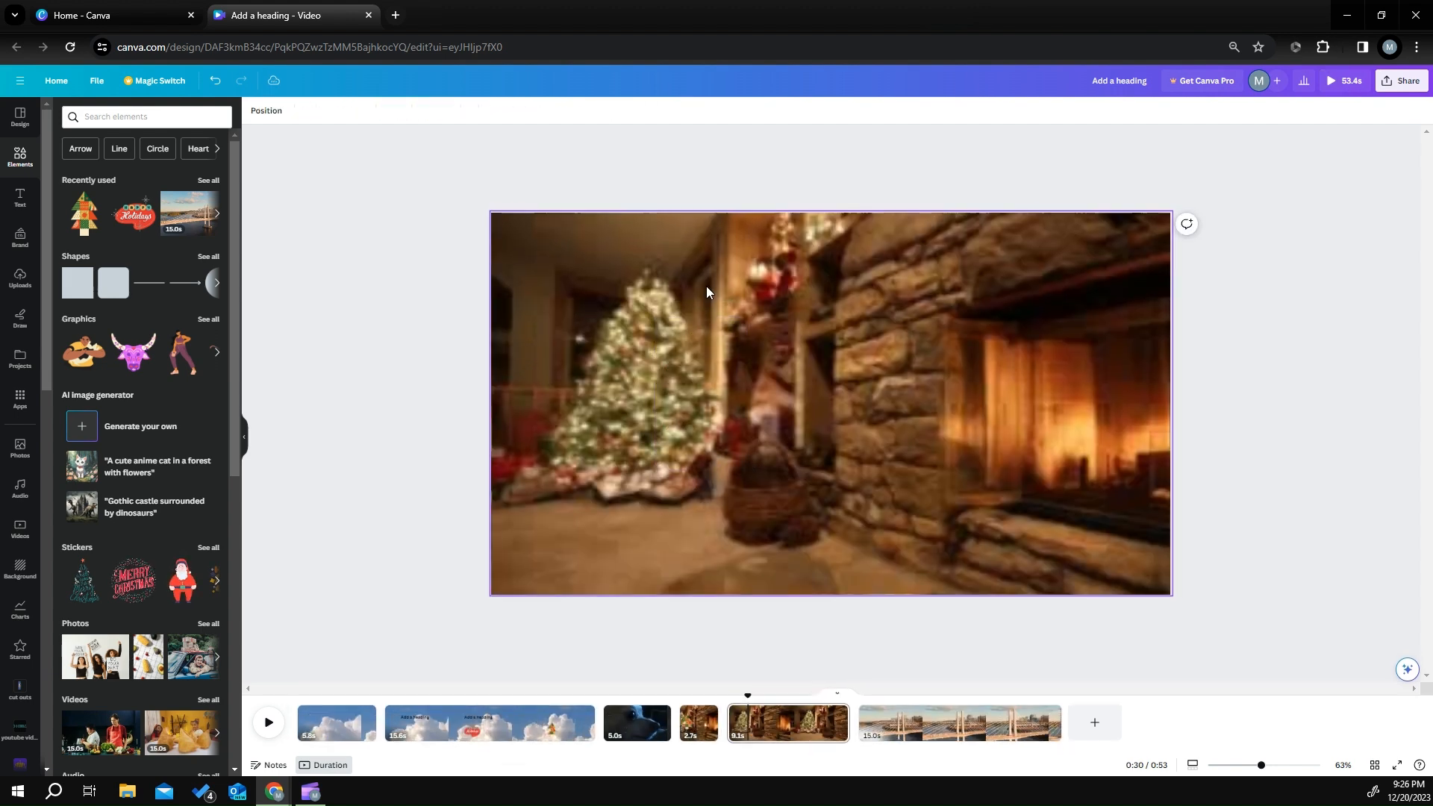
left_click(688, 739)
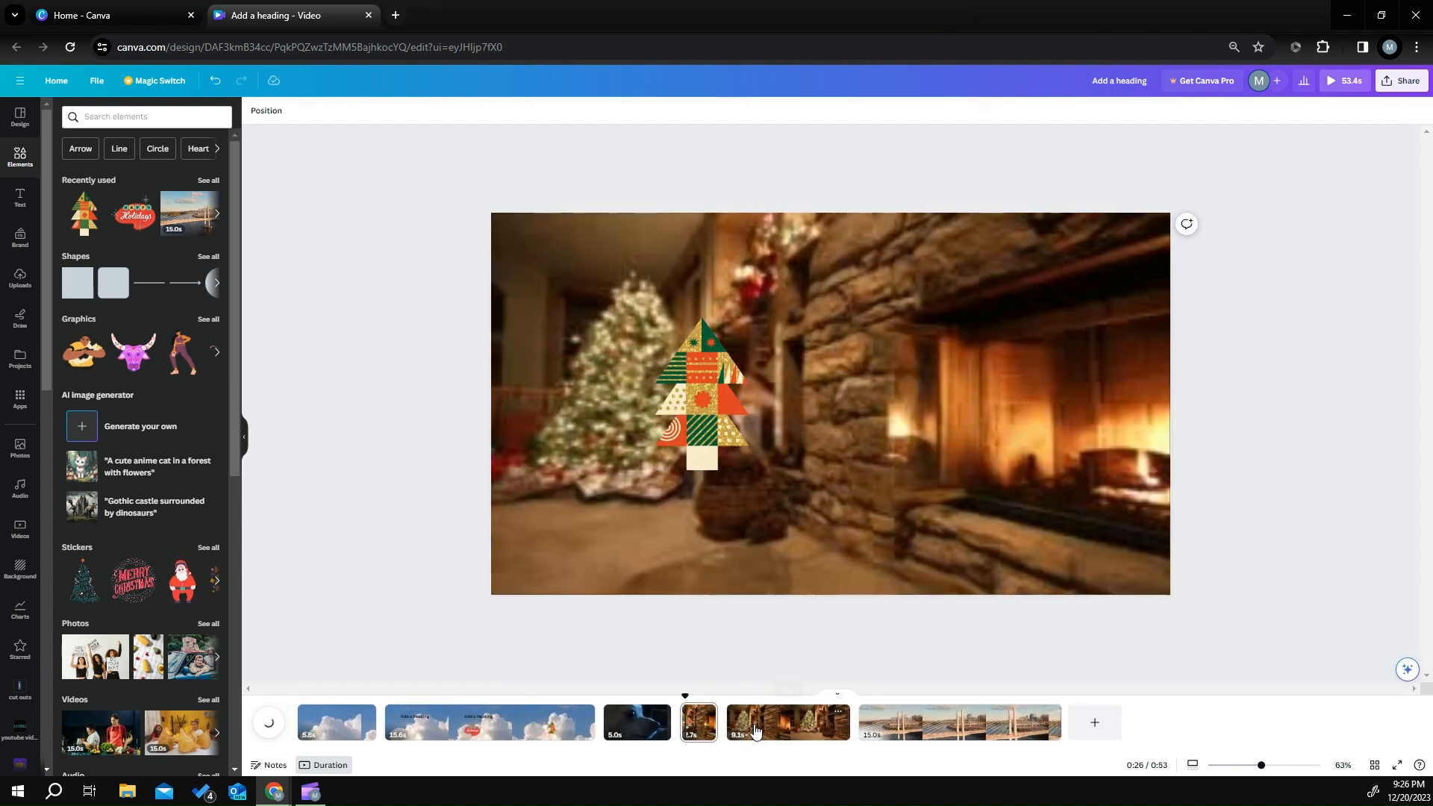
left_click(754, 724)
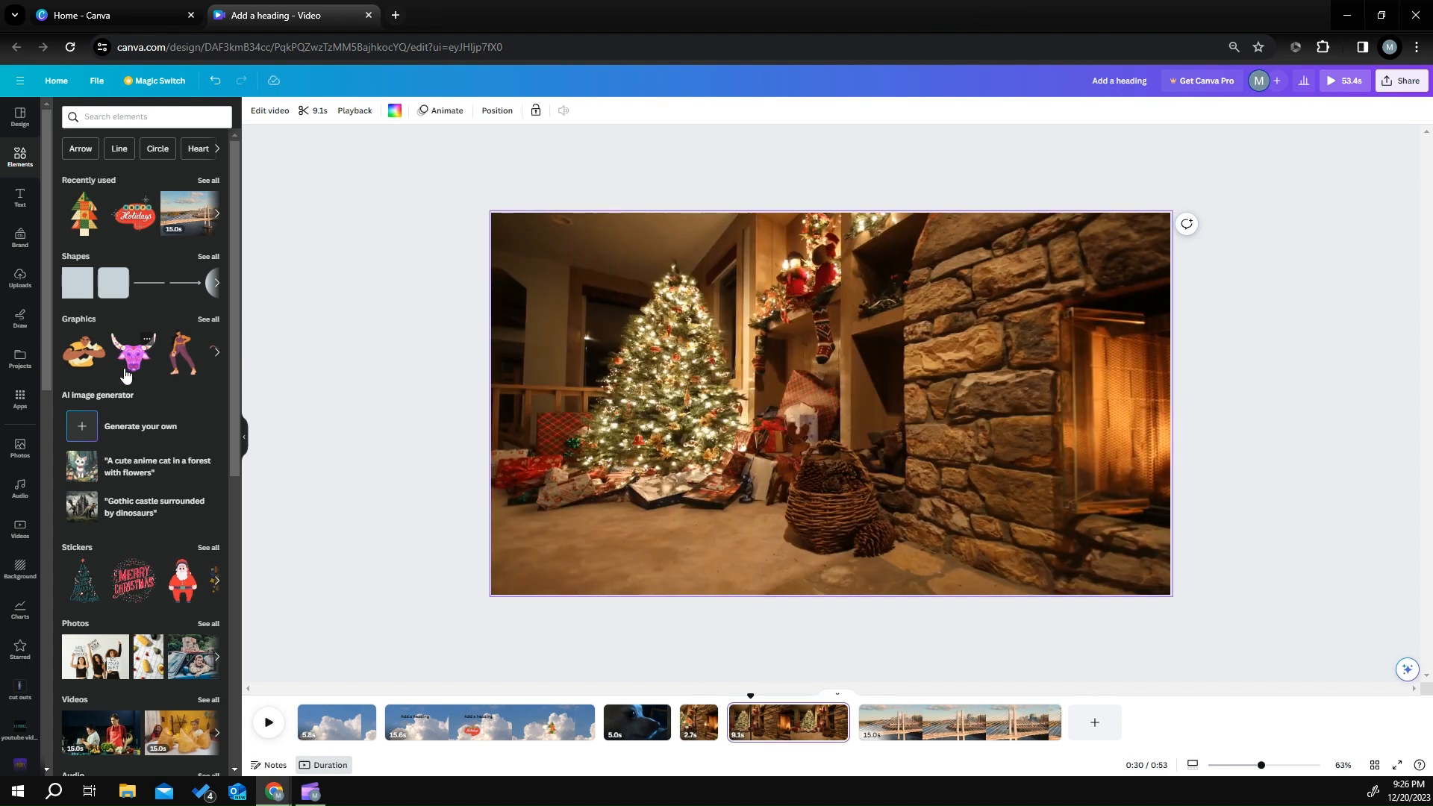
Step: Split the second fireplace part at about 3.5 s and add the purple bull head graphic to its first piece
right_click(782, 732)
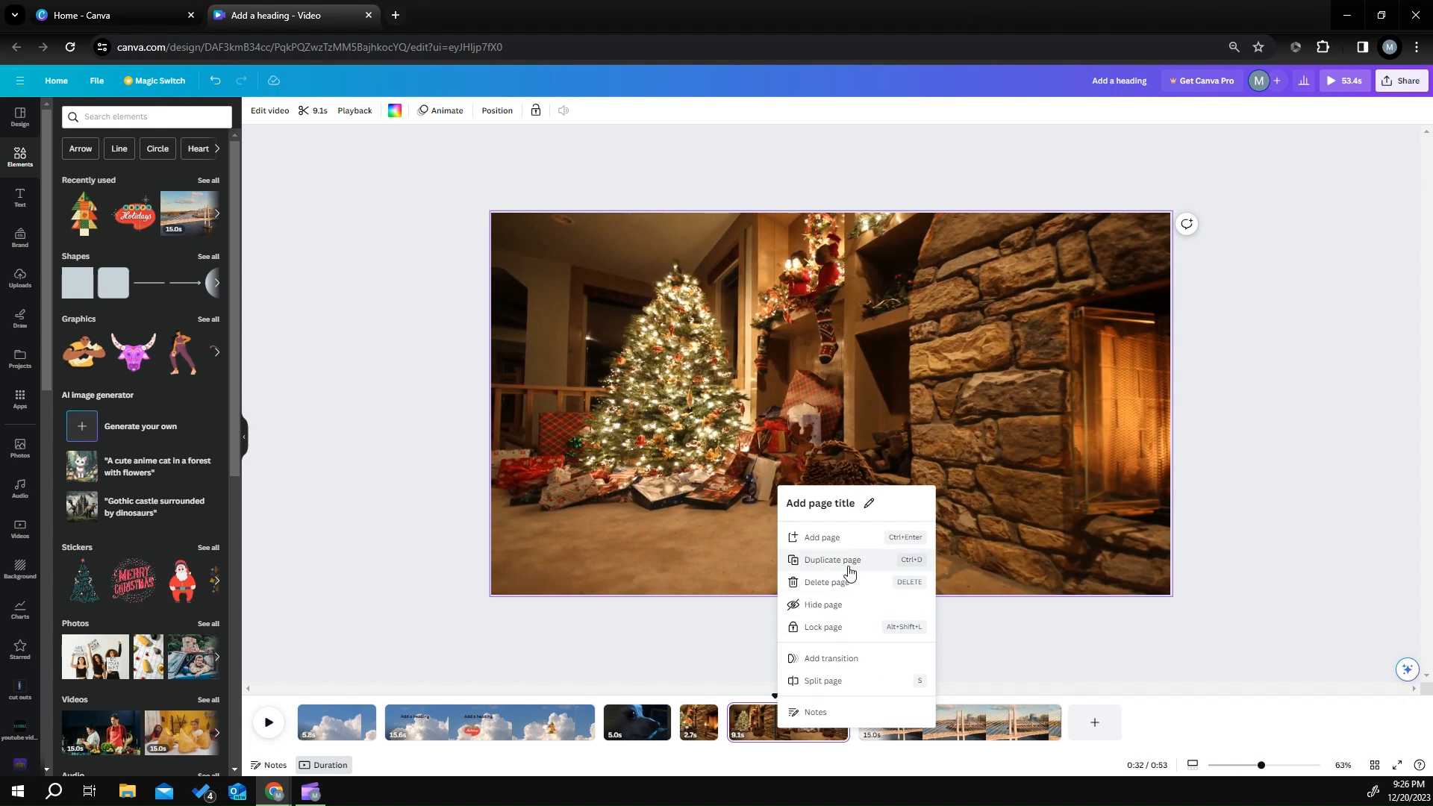
left_click(829, 681)
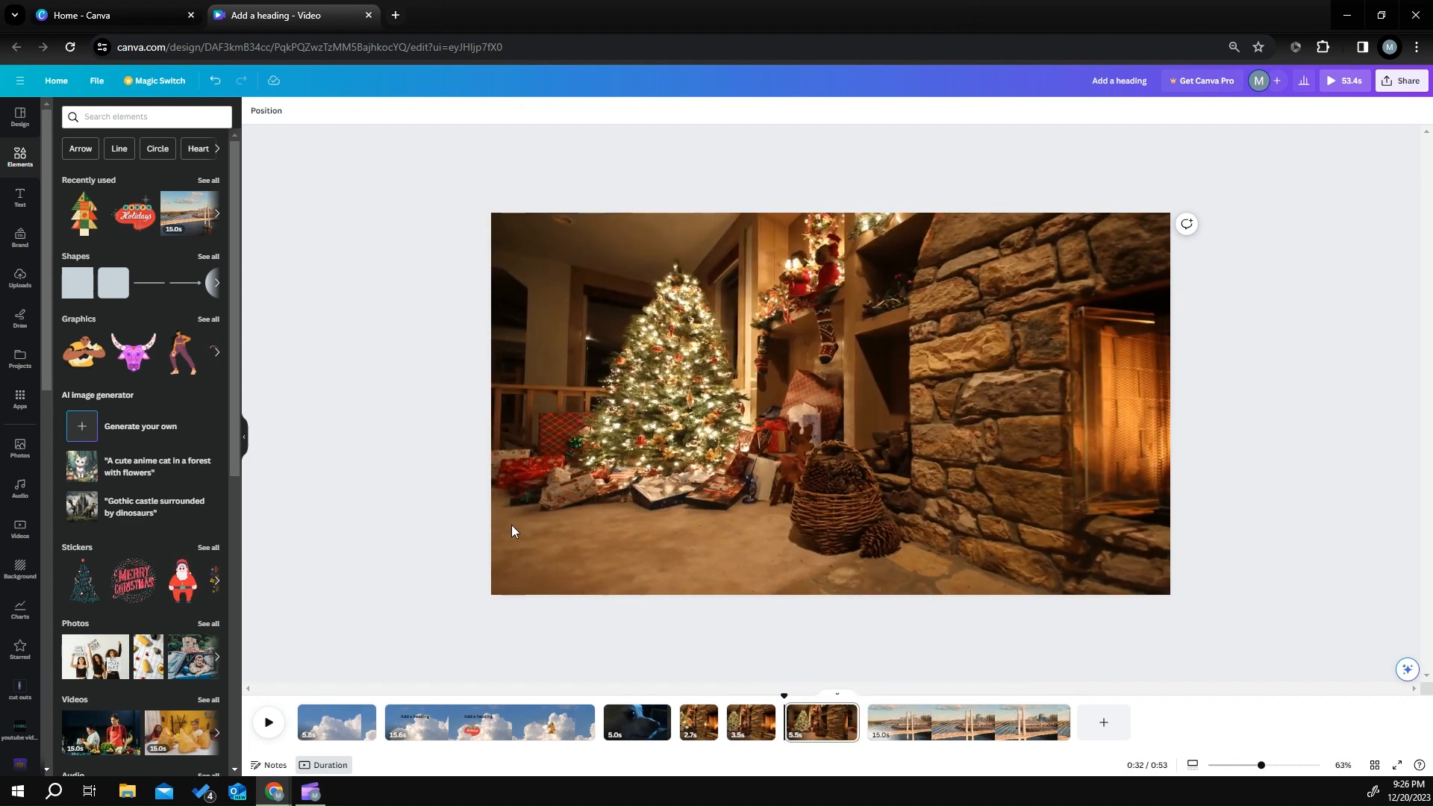
left_click(750, 720)
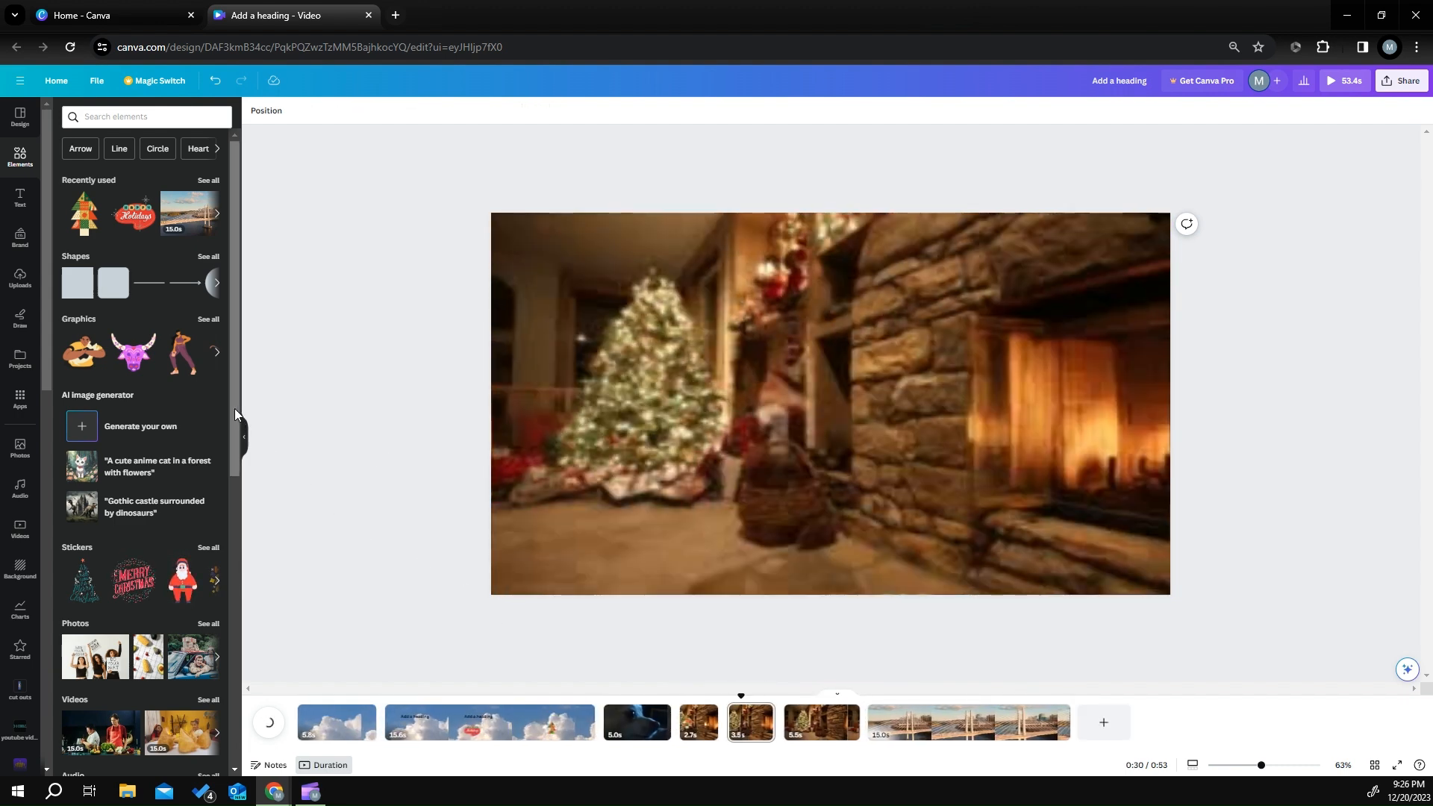
left_click(134, 352)
Step: Add the framed snakes-and-hands graphic to the last fireplace piece and shift it closer to the Christmas tree
left_click(821, 722)
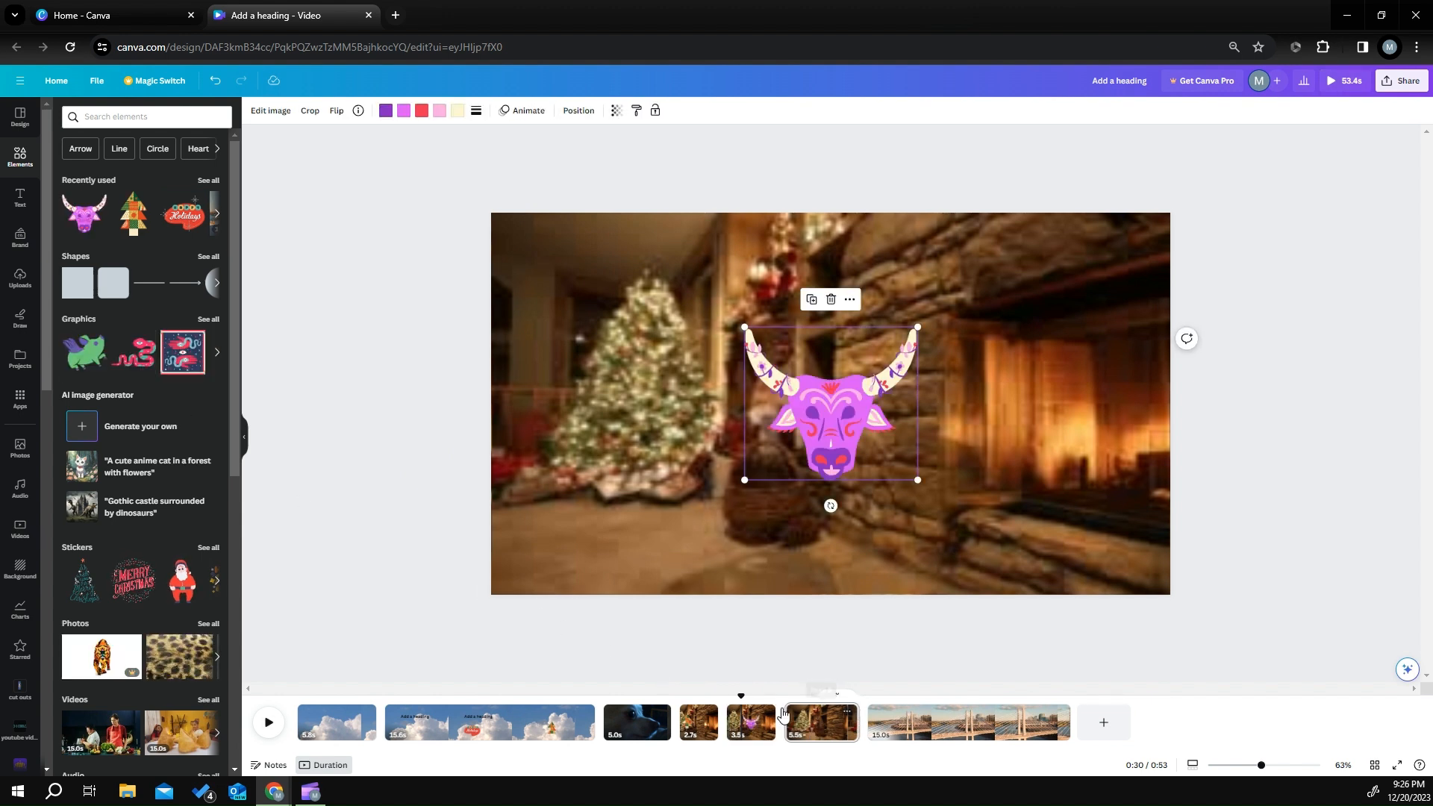
left_click(186, 352)
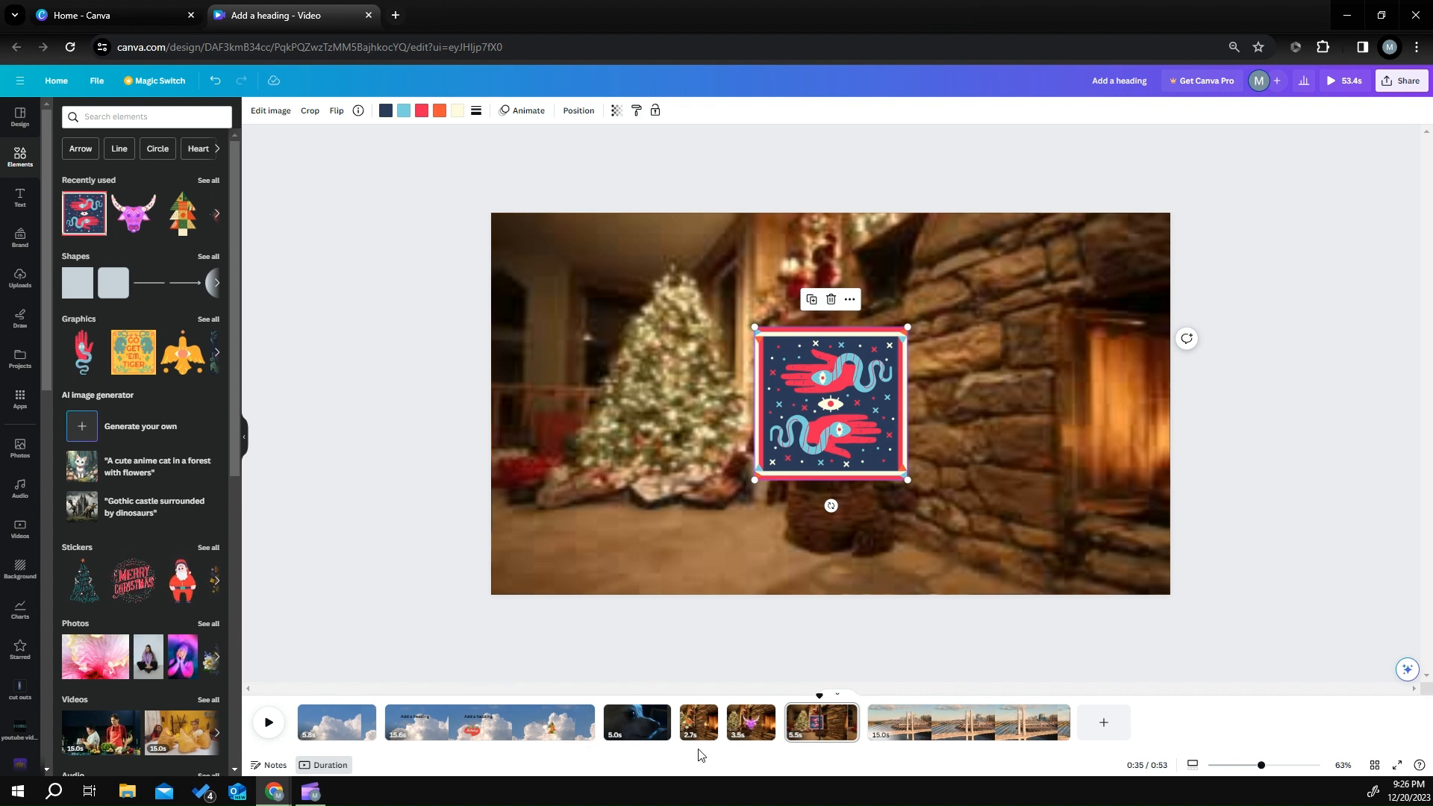
left_click_drag(806, 409, 737, 425)
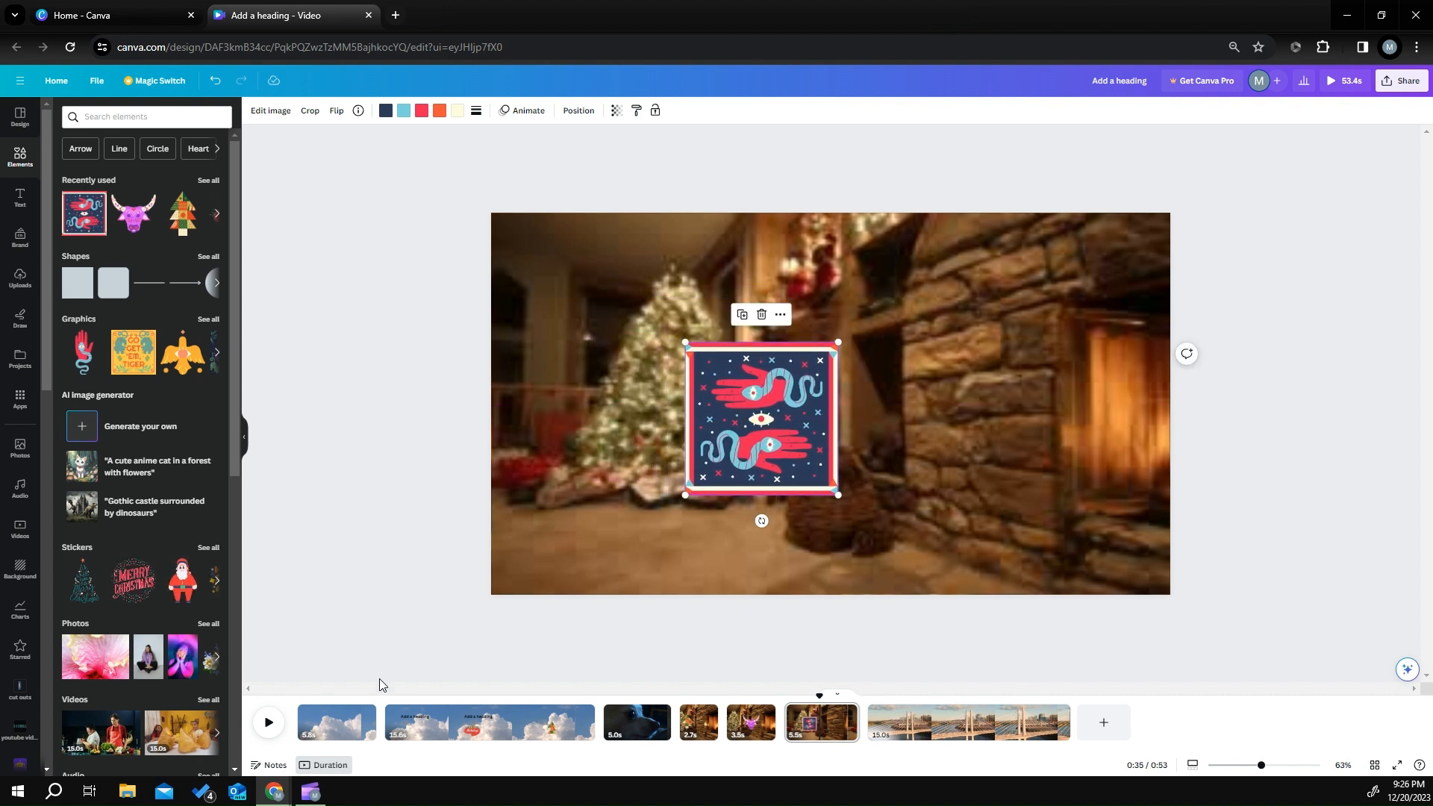
Step: Add the recently used bull head, patterned tree and snakes-and-hands graphics to the second cloud page where the heading is showing
left_click(395, 735)
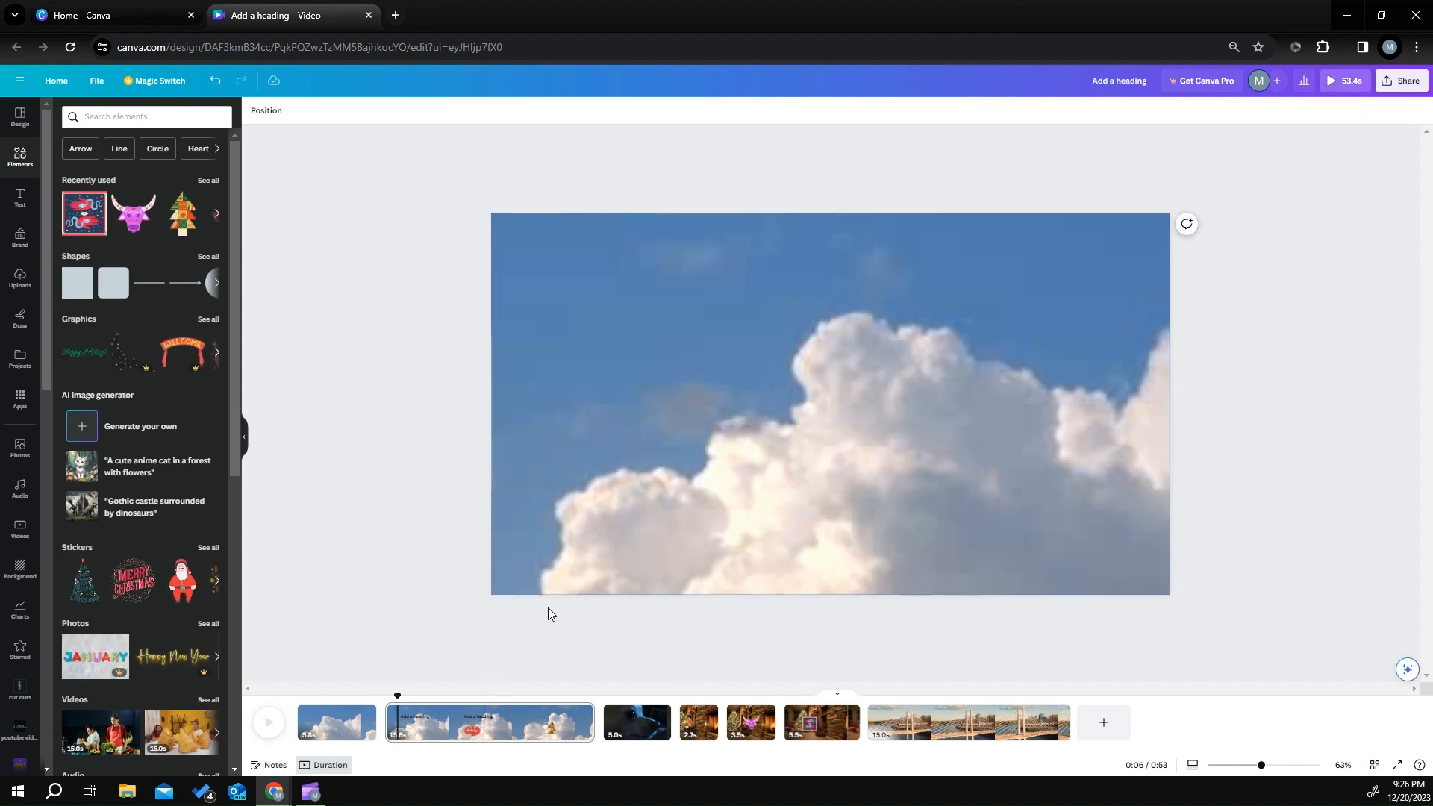
left_click(430, 729)
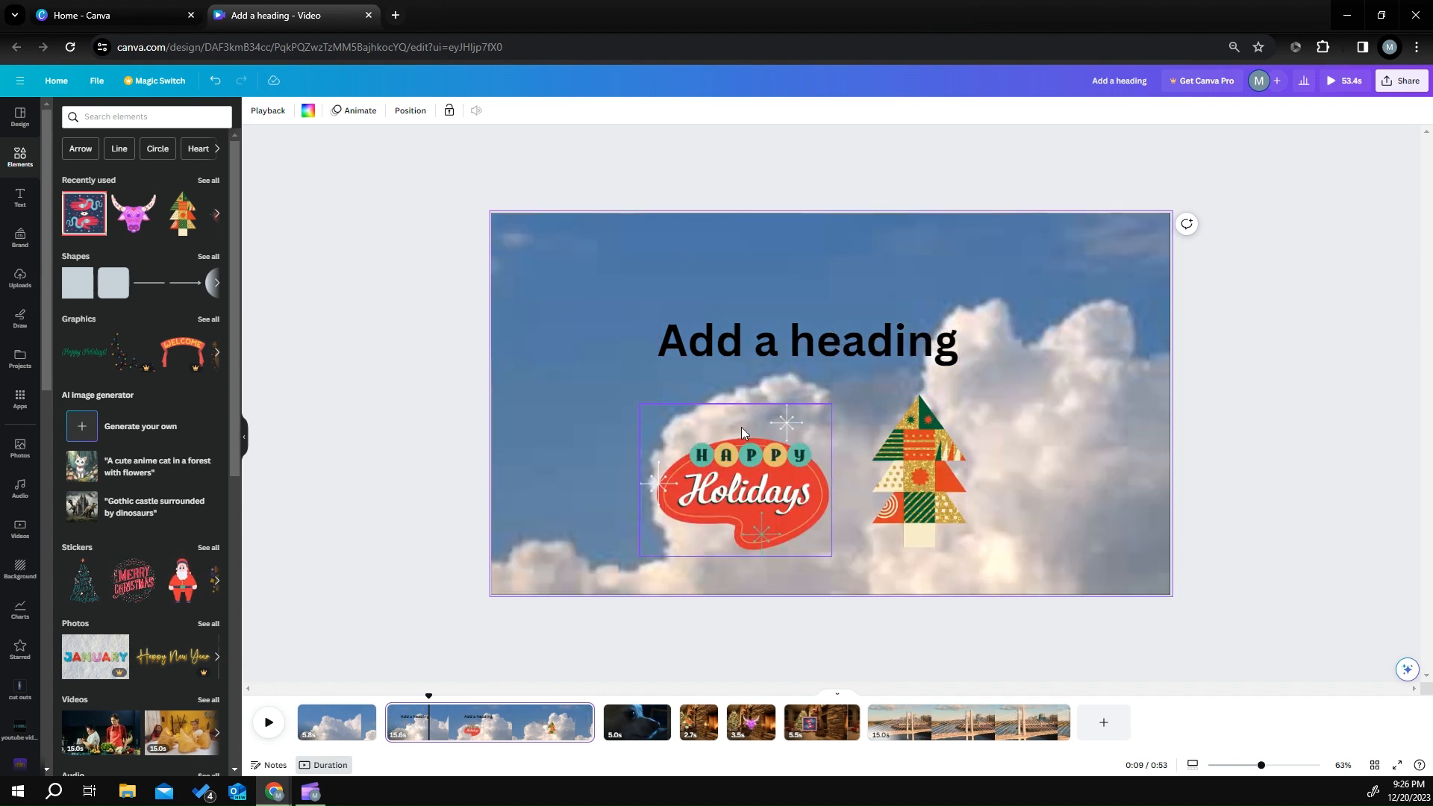
left_click(134, 230)
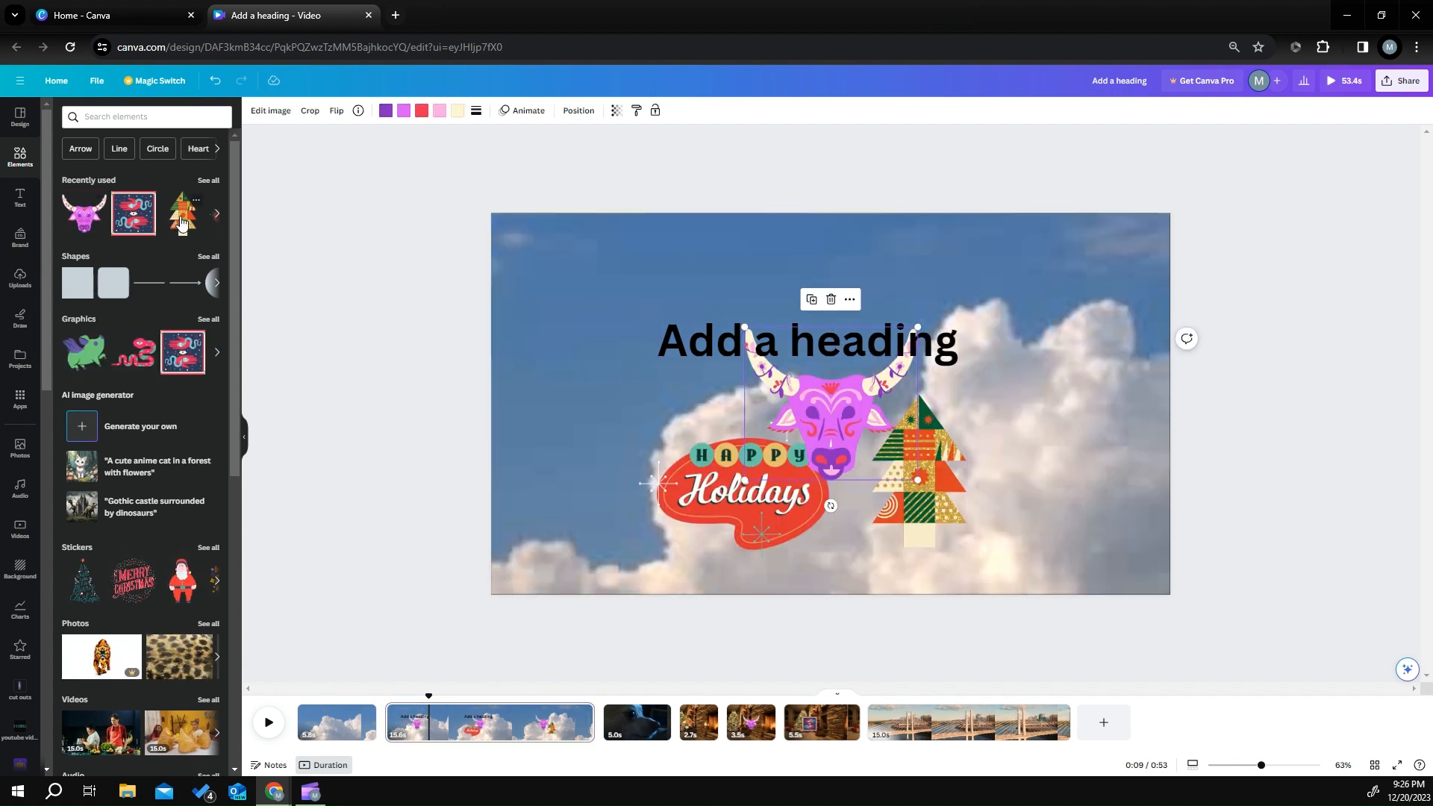
left_click(177, 224)
left_click(133, 227)
left_click(93, 236)
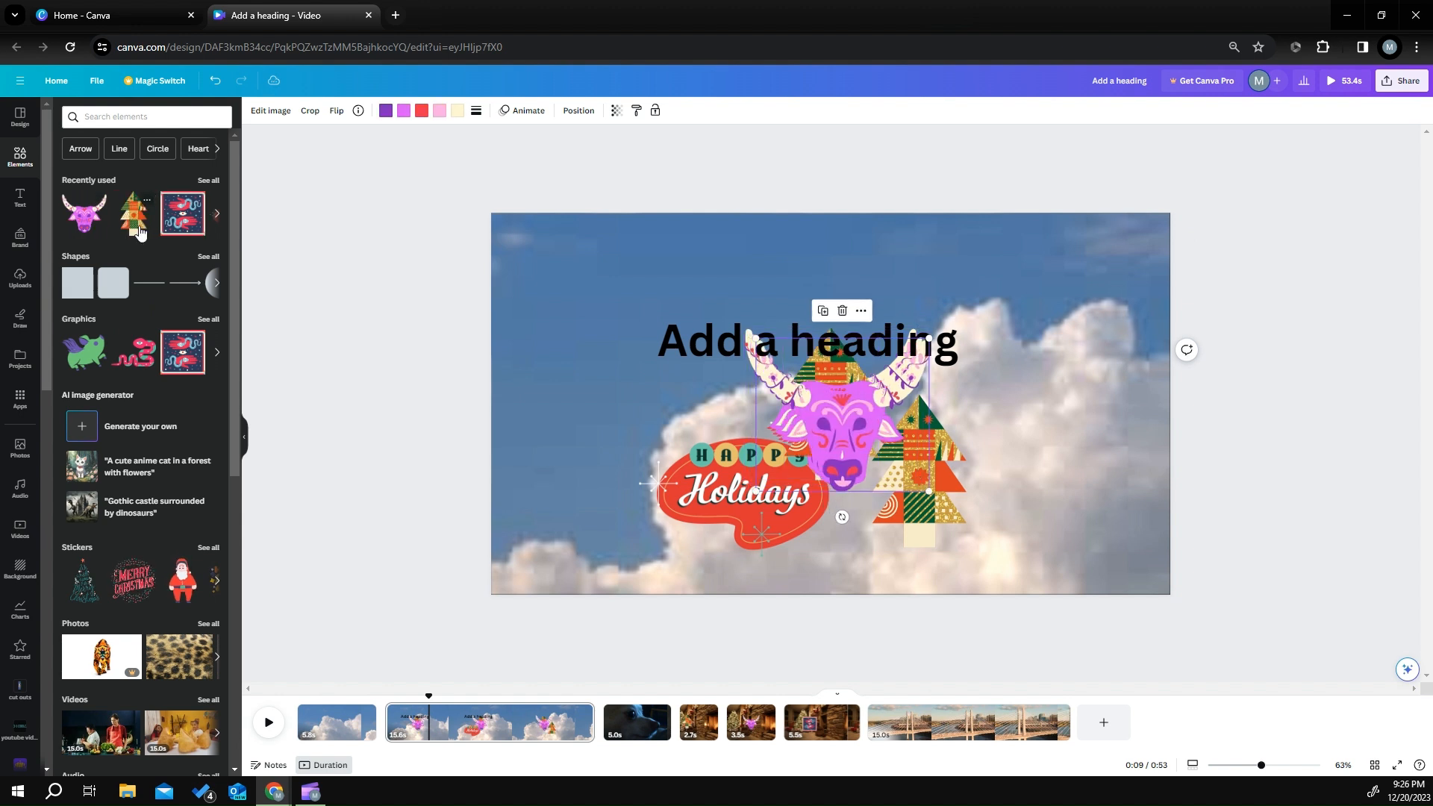
left_click(179, 223)
Step: Add the orange bird, the "Go Get 'Em Tiger" square, the red hand and the "Keep Calm" square to the second cloud page
left_click(167, 364)
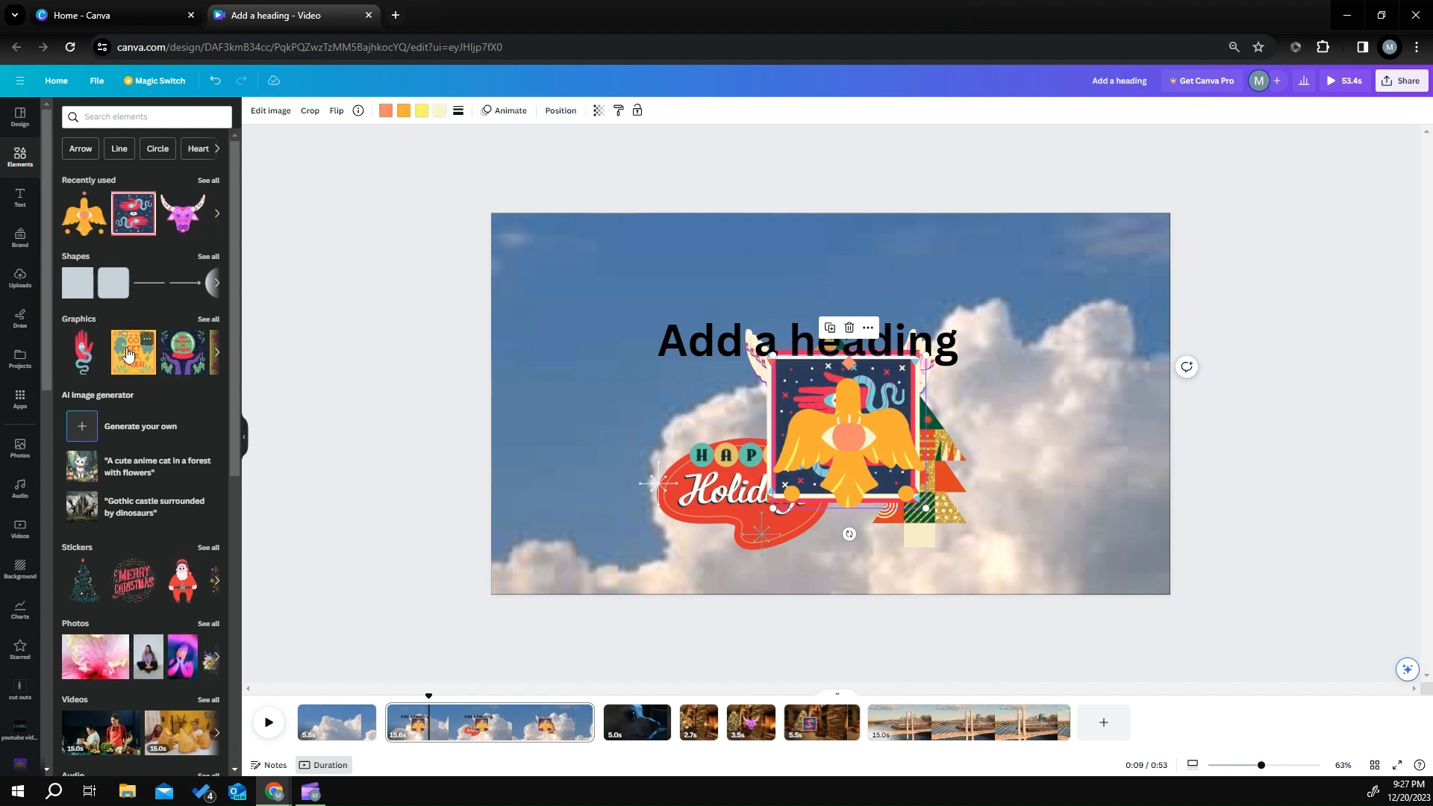
left_click(133, 351)
left_click(82, 351)
left_click(188, 359)
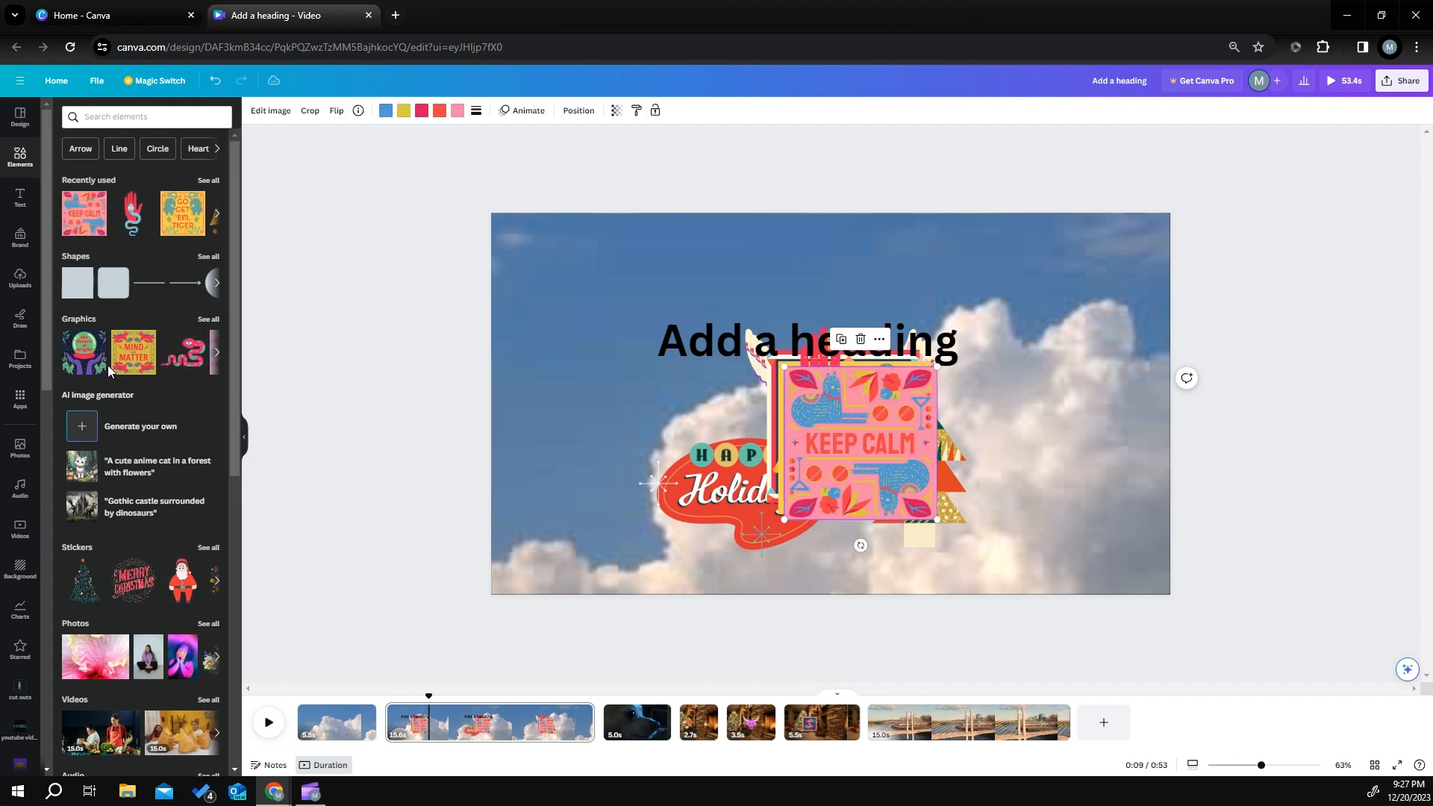
Step: Add the "Mind Over Matter" square to the second cloud page and spread the overlapping graphics apart
left_click(133, 352)
left_click_drag(862, 436, 924, 396)
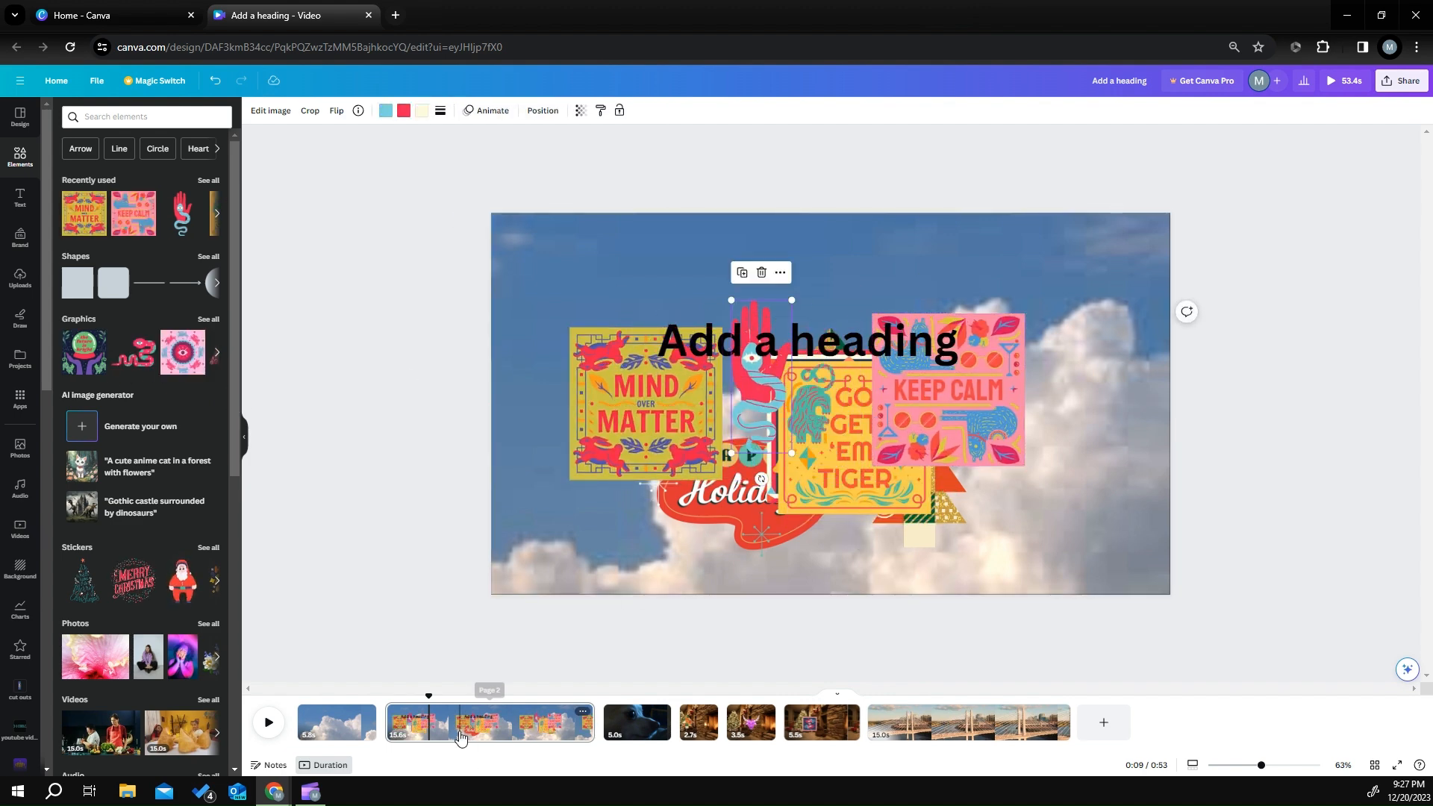
Step: Select all graphic layers on the second cloud page except the heading and background, and show each one's separate timing track
left_click(459, 737)
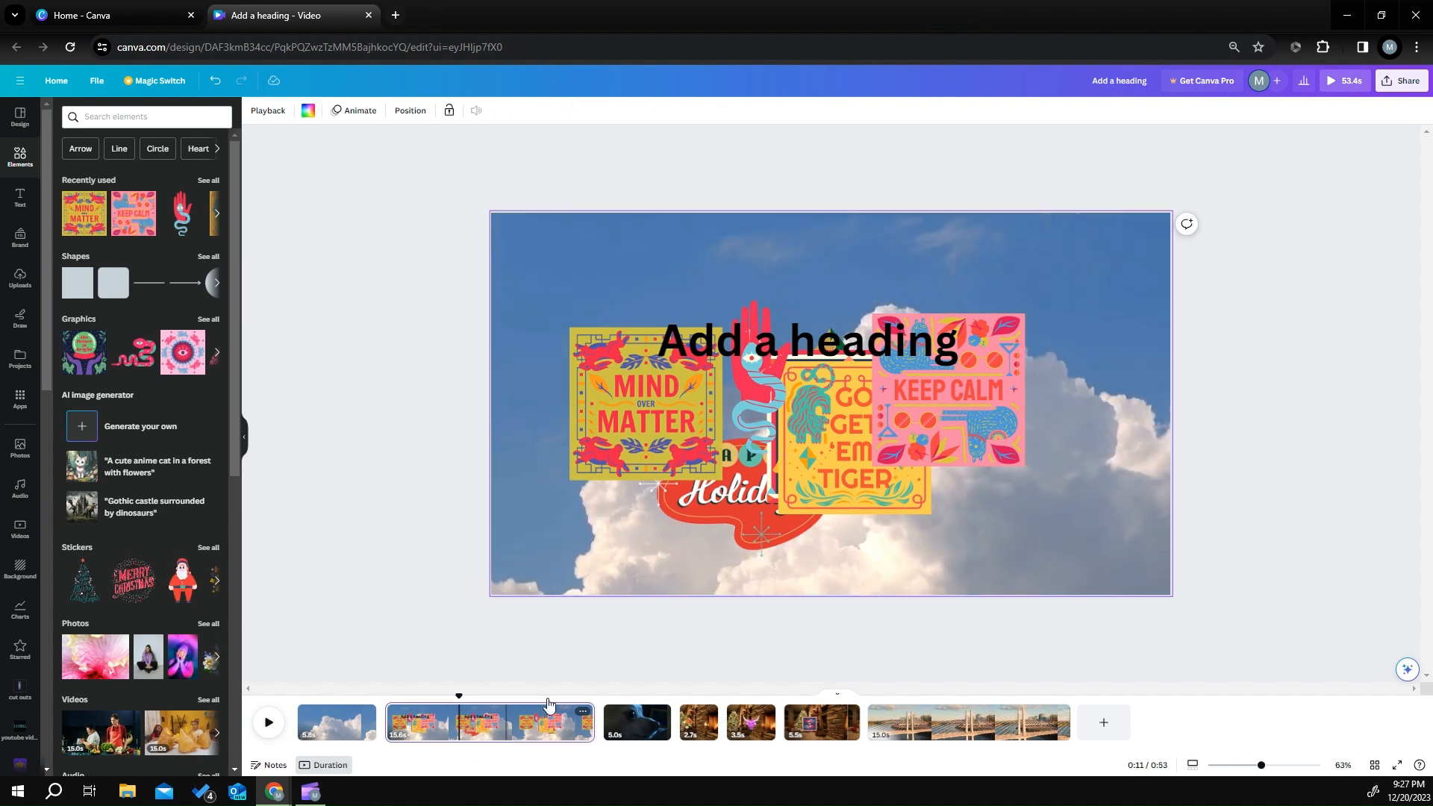
left_click(408, 111)
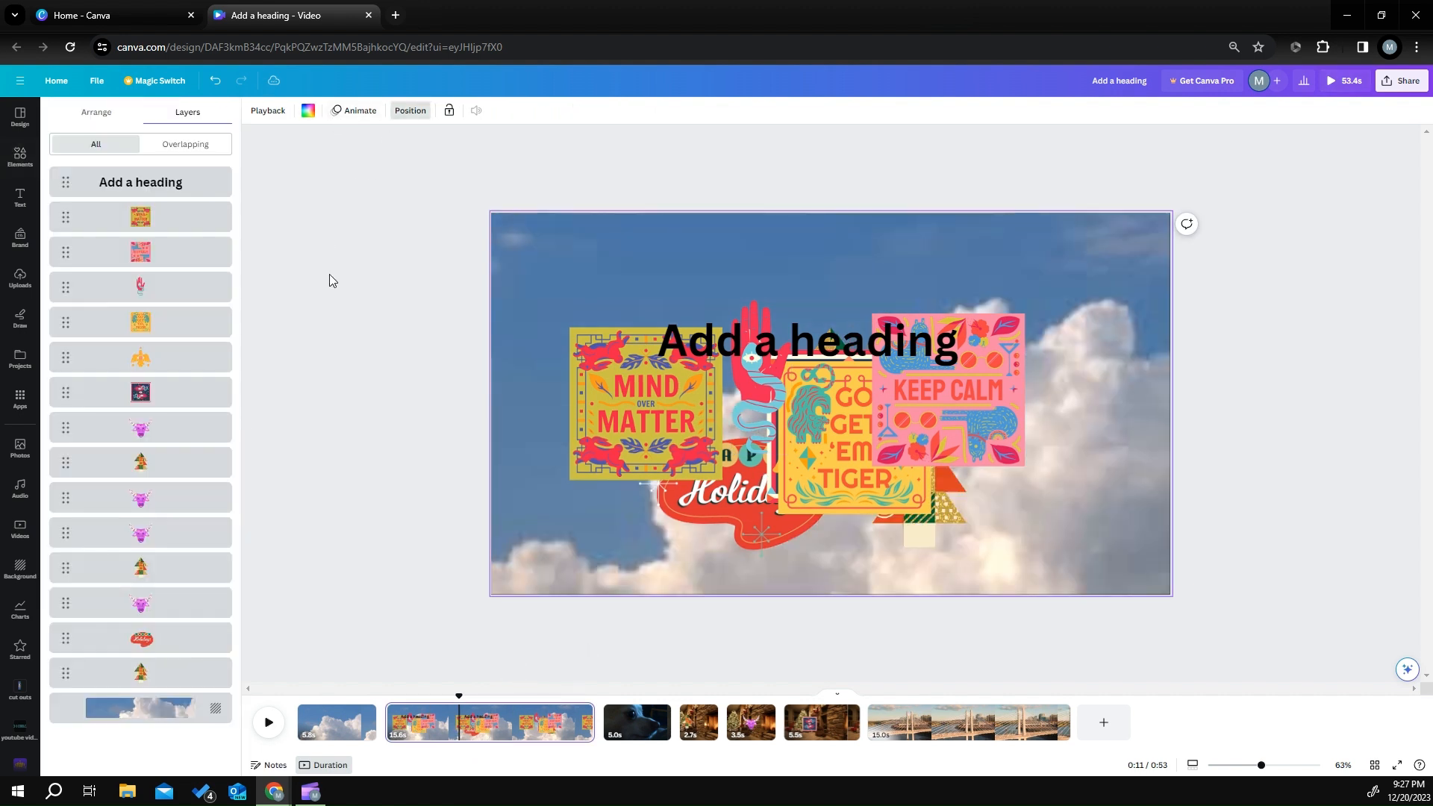
left_click(192, 229)
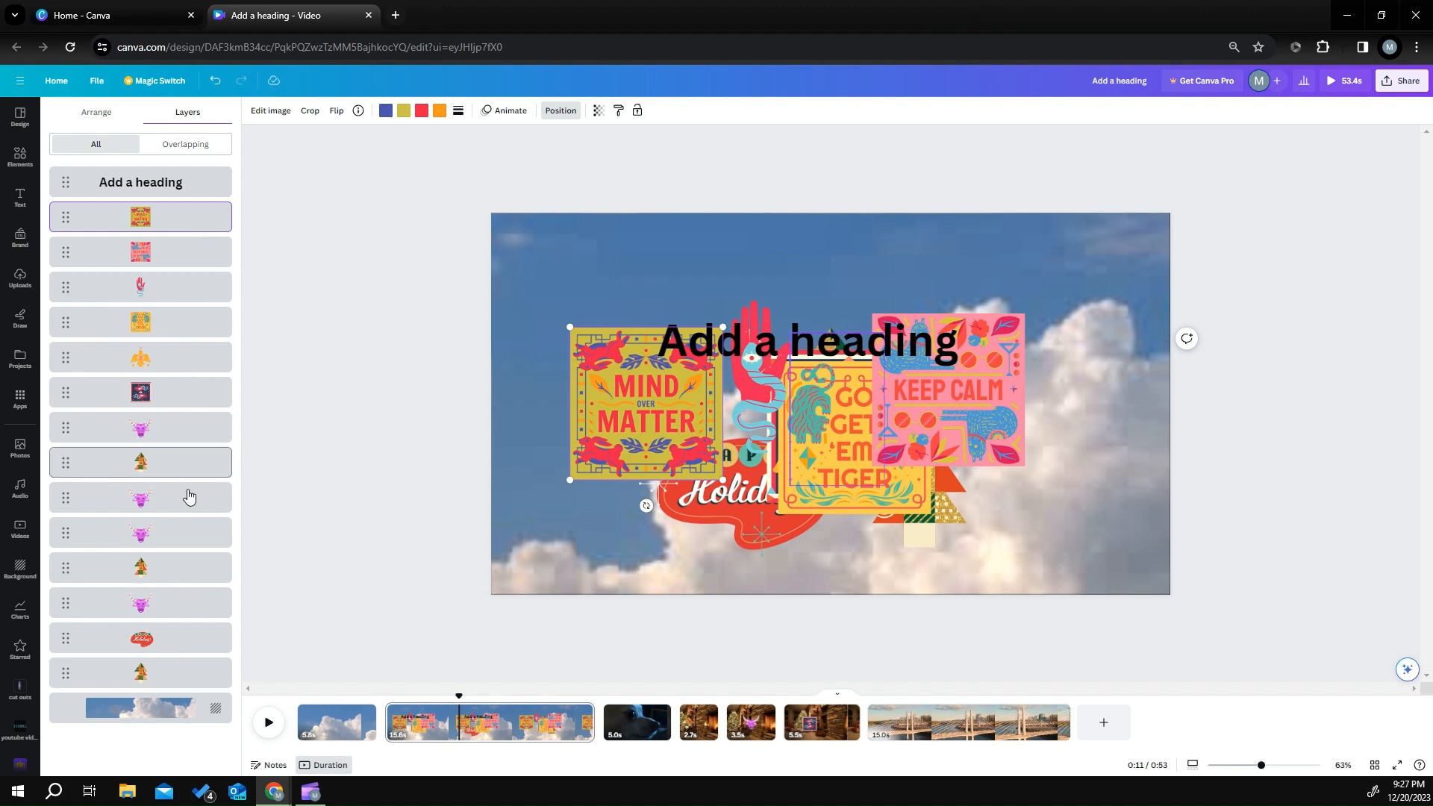
left_click(176, 675, "shift")
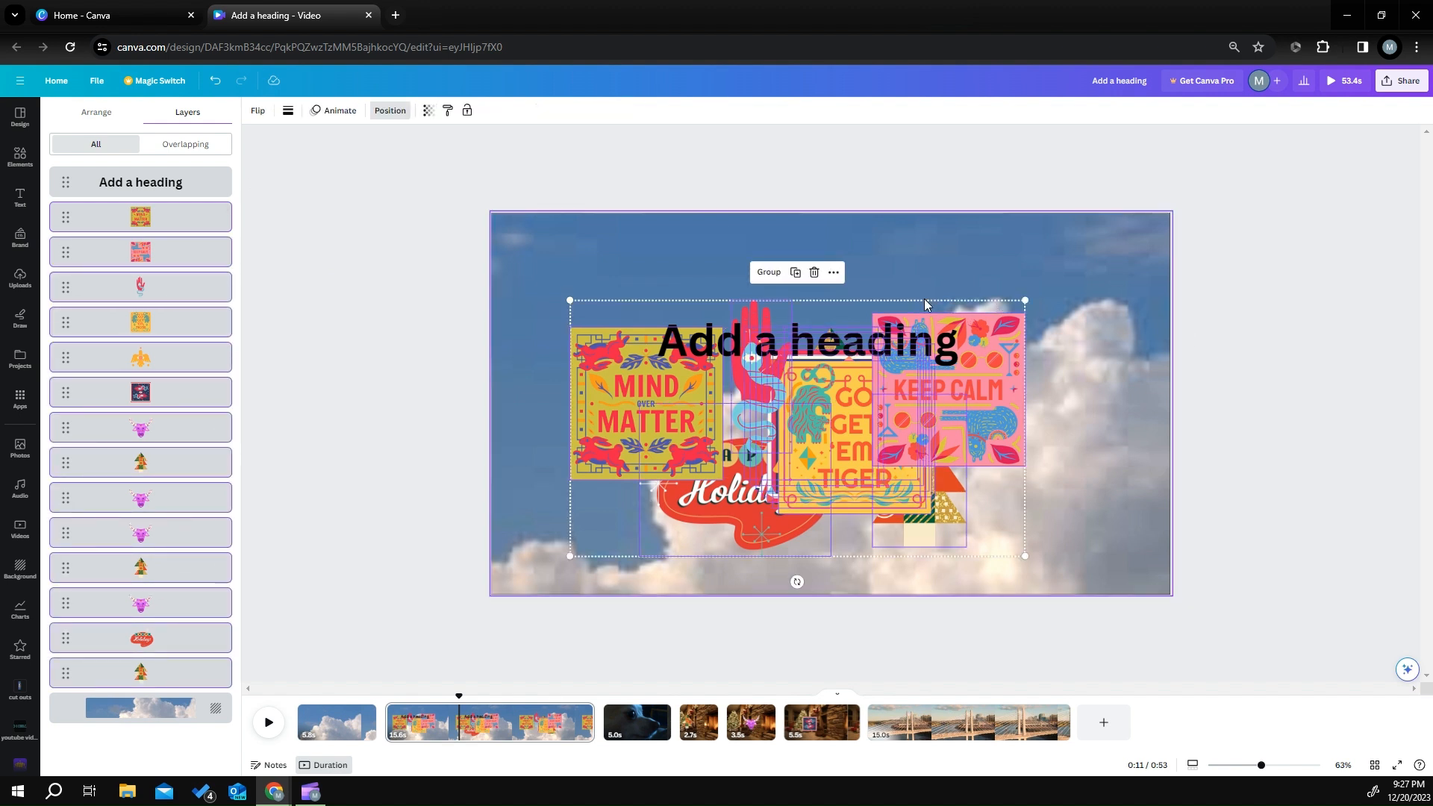
left_click(834, 272)
left_click(862, 522)
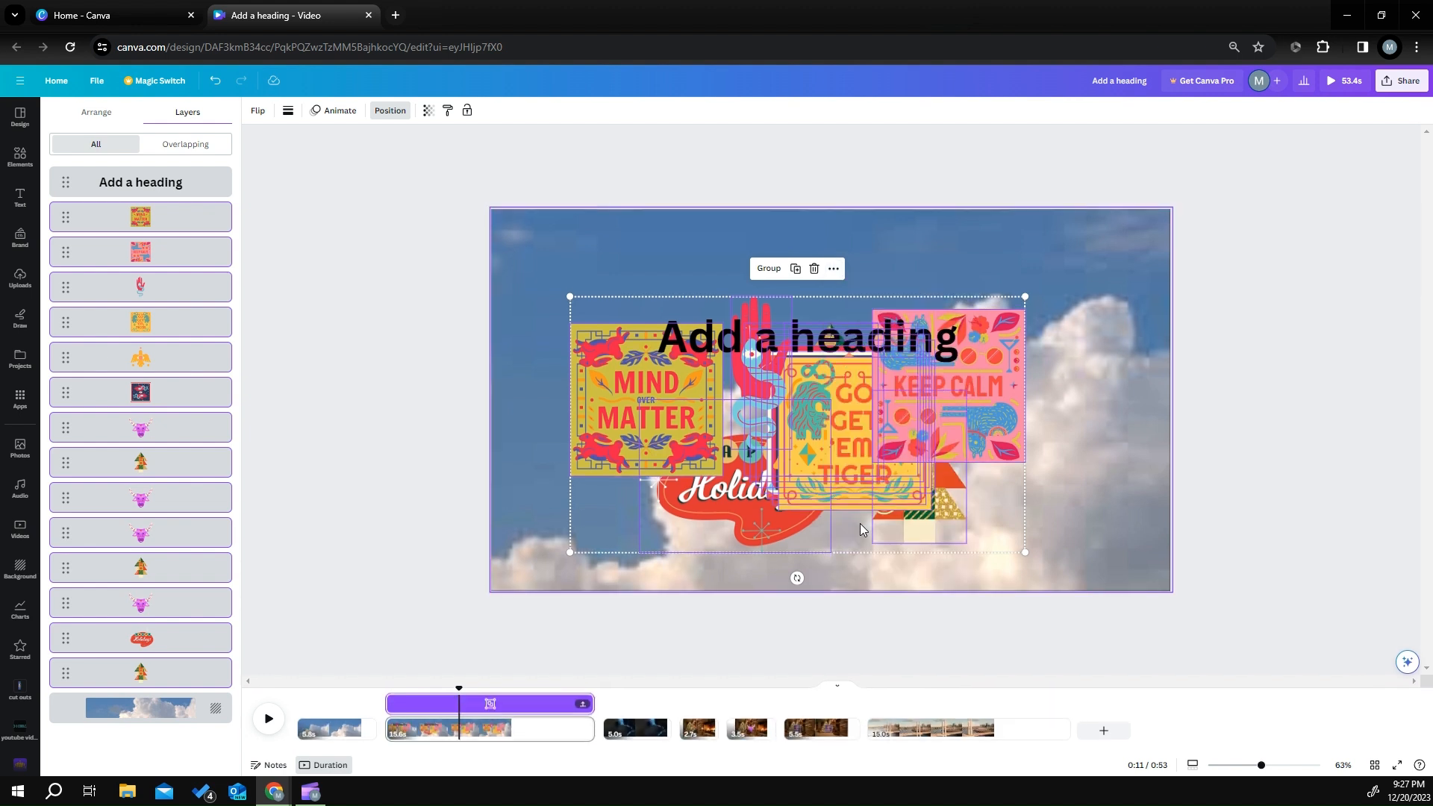
left_click(582, 703)
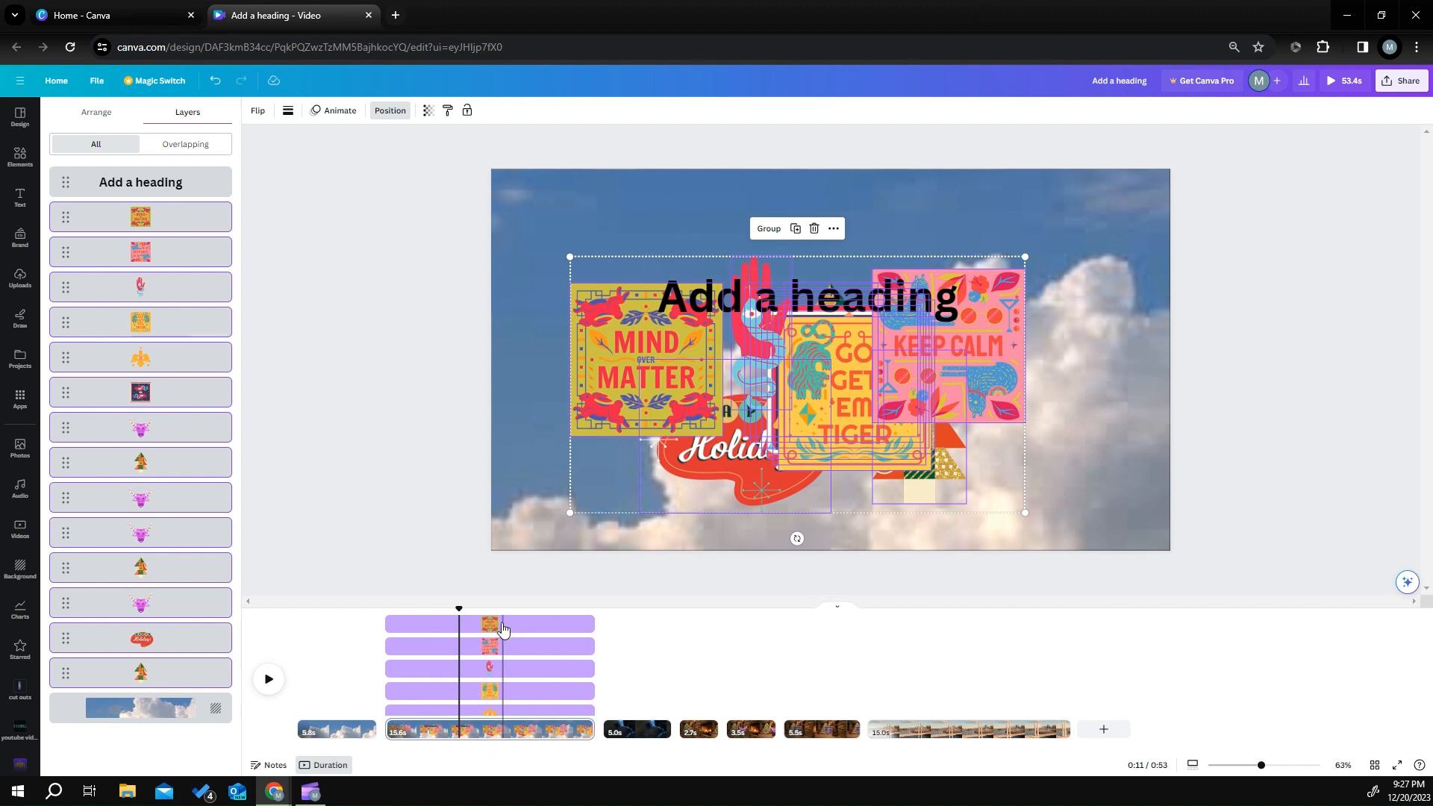
Step: Trim the starts of the "Keep Calm" square and red hand timing tracks so they appear one after the other
scroll(504, 656, "down", 5)
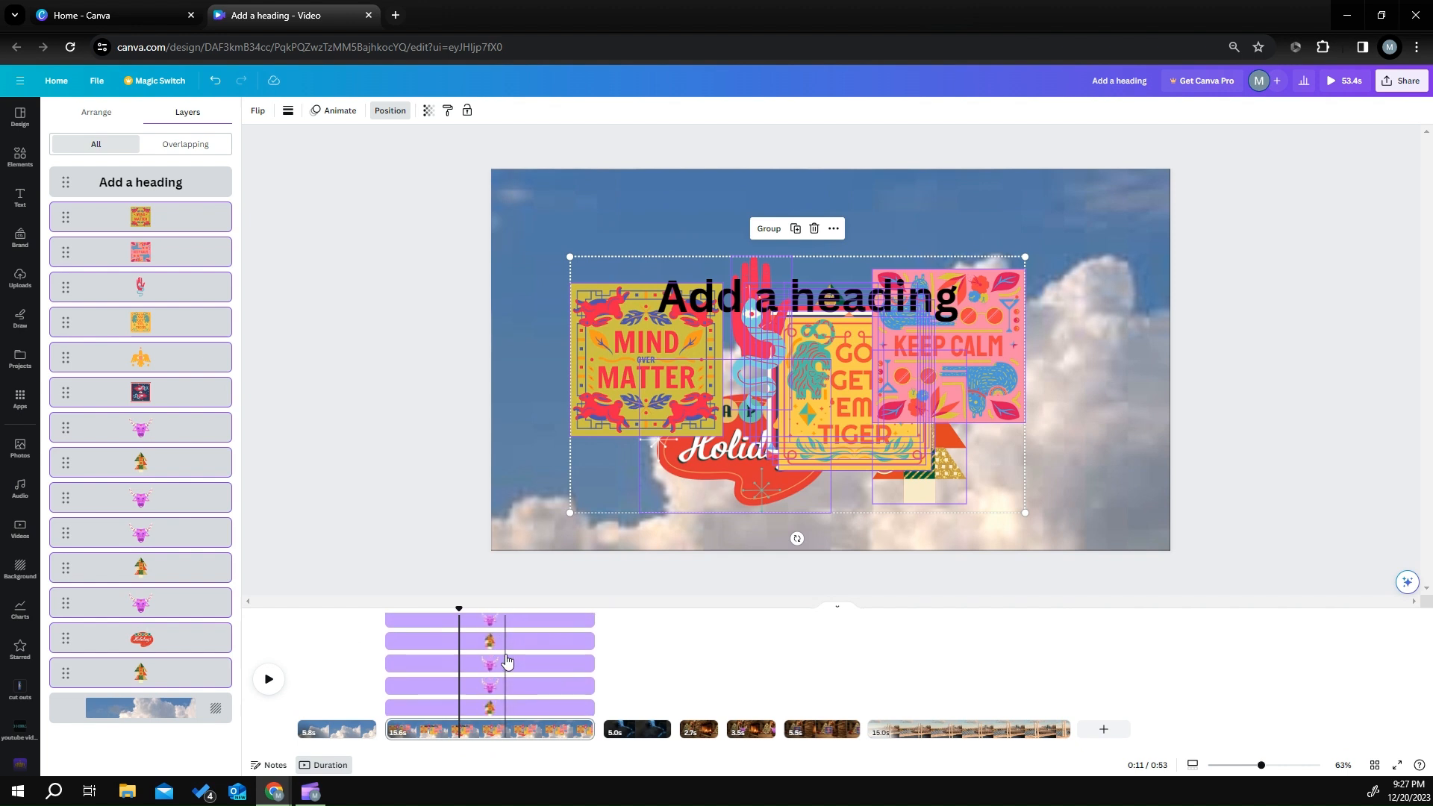
scroll(507, 666, "up", 5)
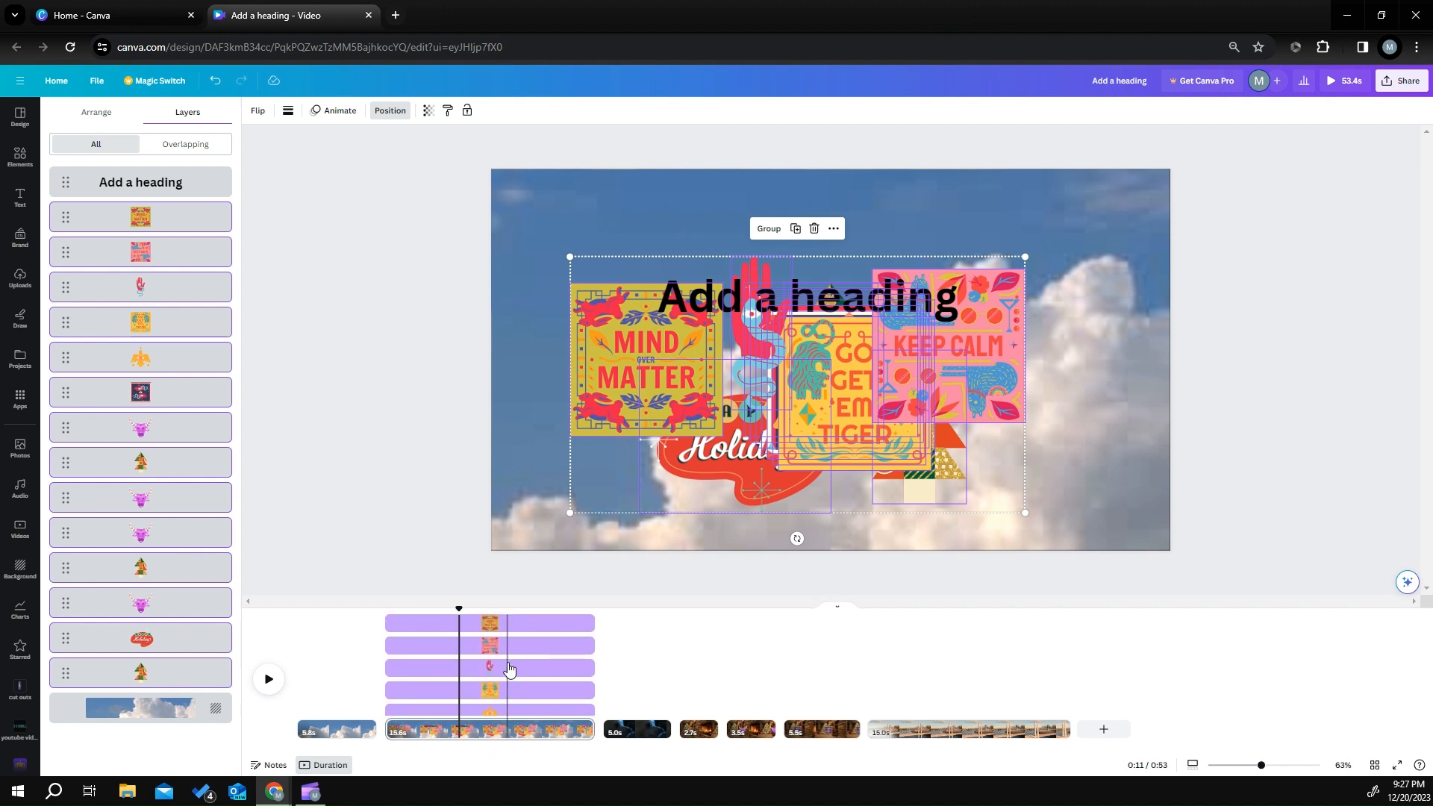
scroll(510, 669, "down", 5)
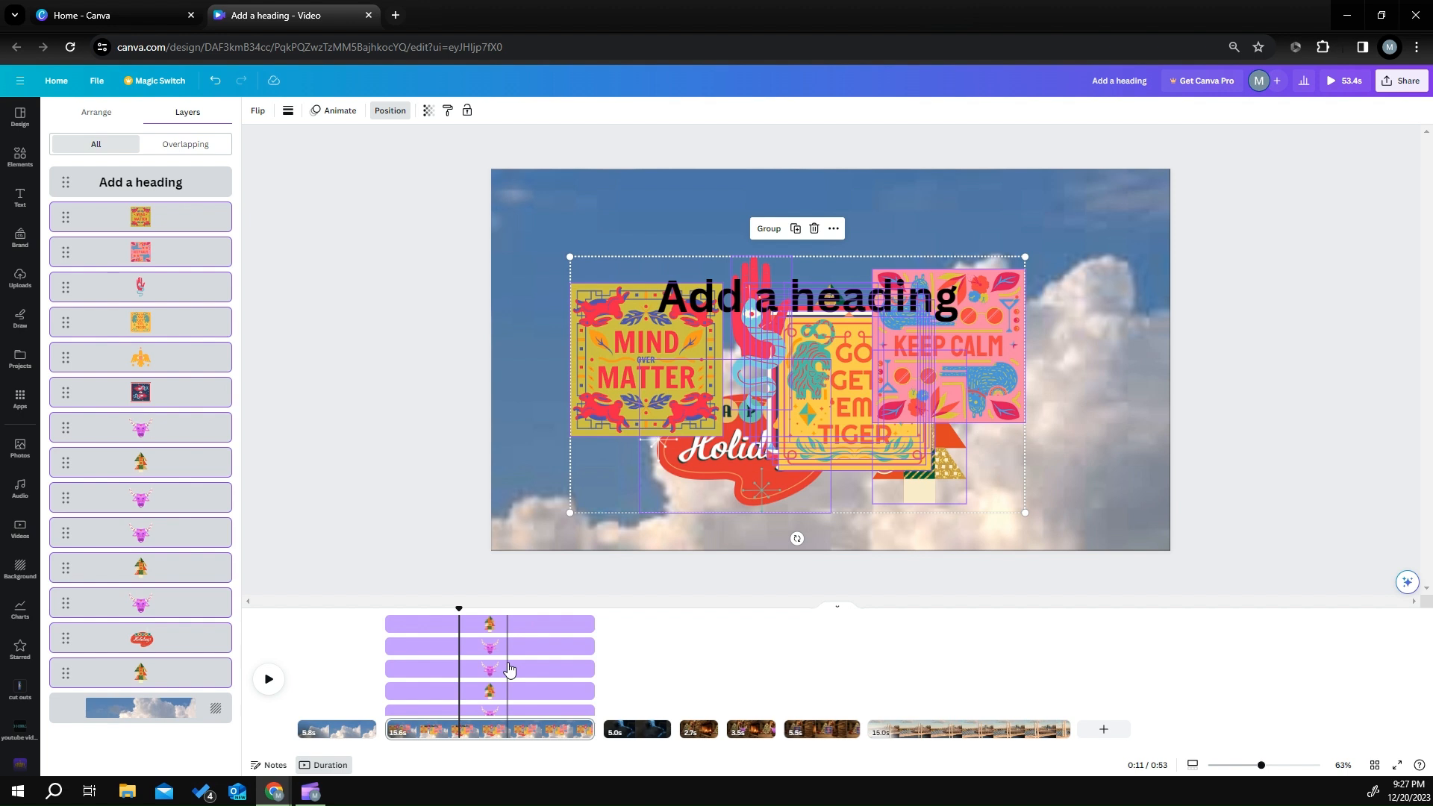
scroll(429, 657, "down", 3)
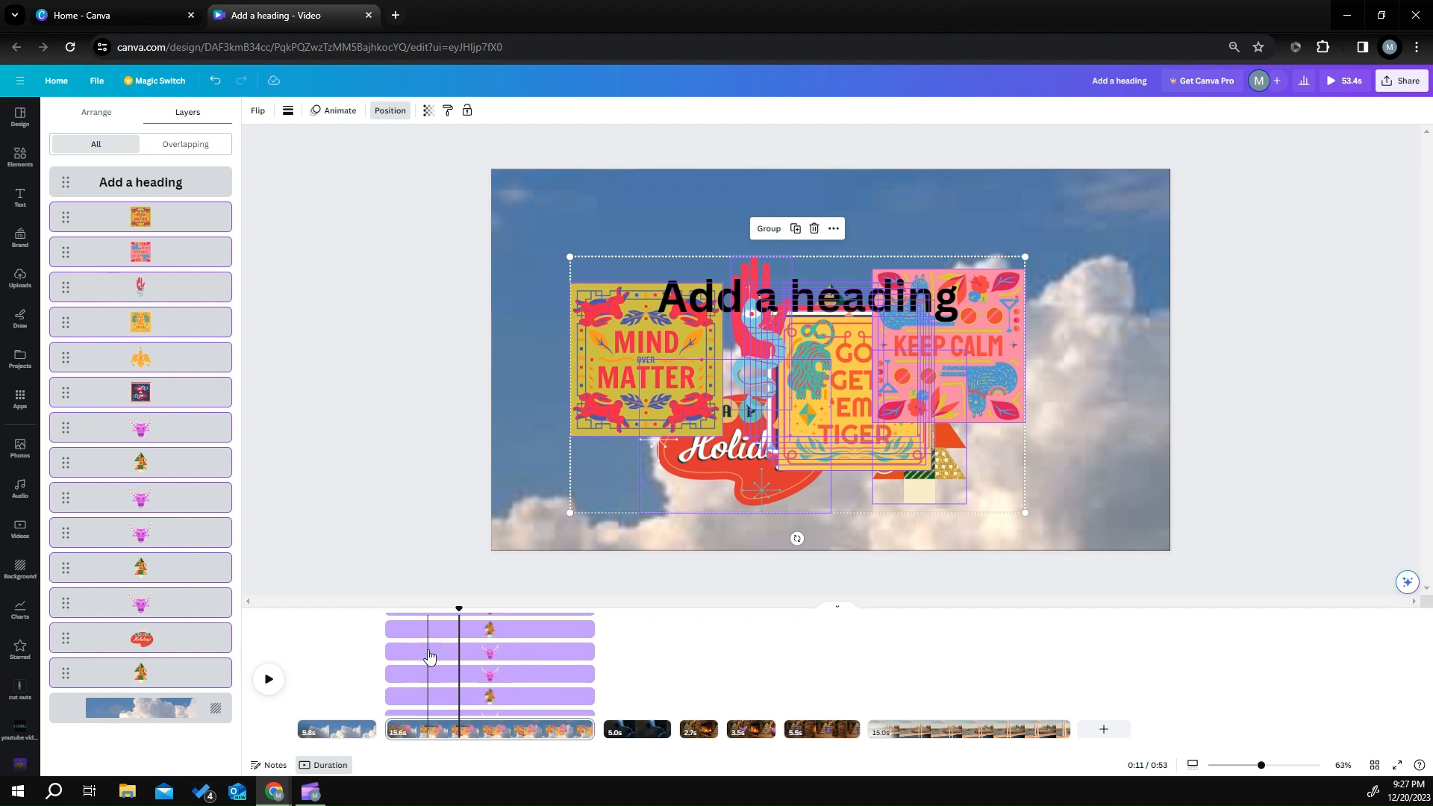
scroll(429, 657, "up", 5)
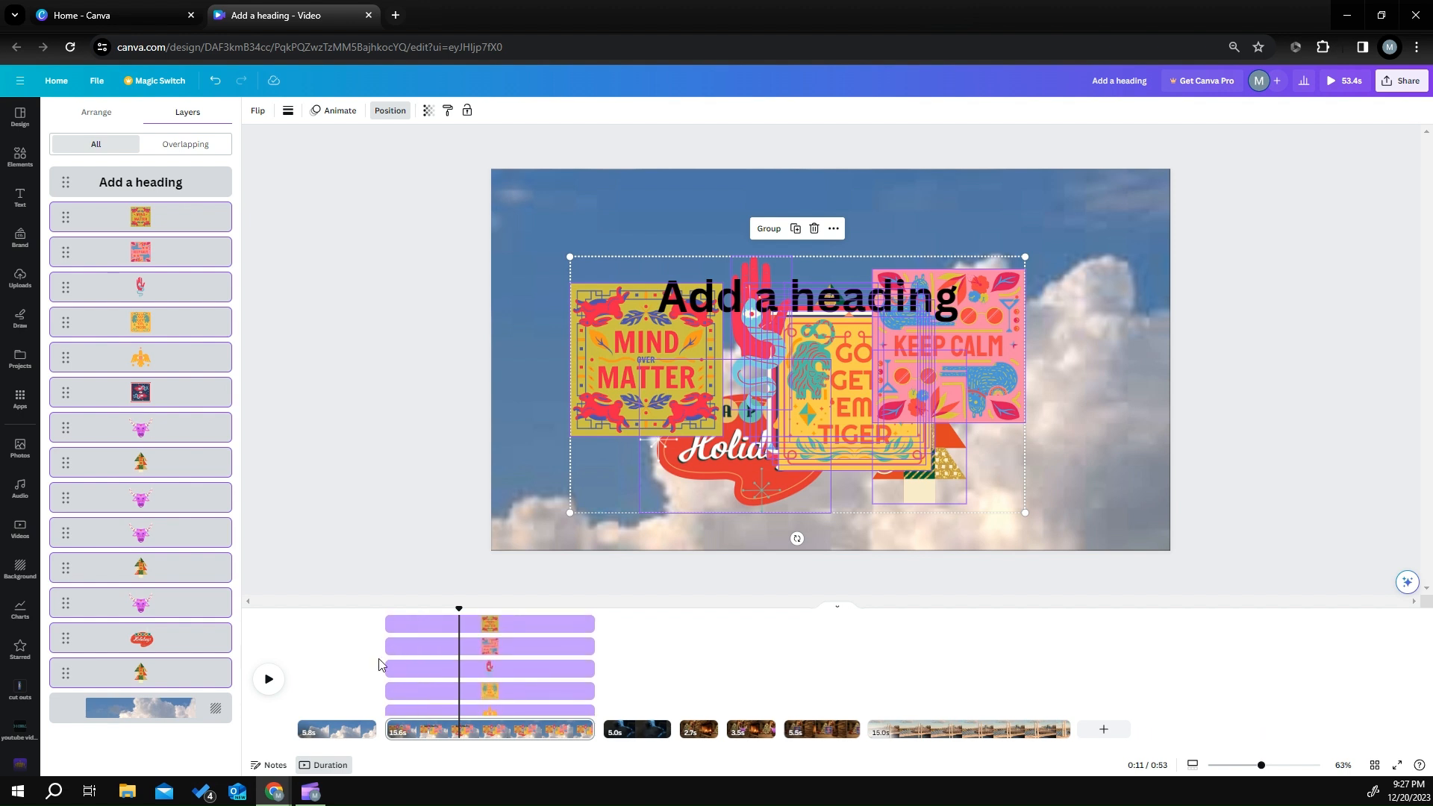
left_click_drag(393, 644, 479, 668)
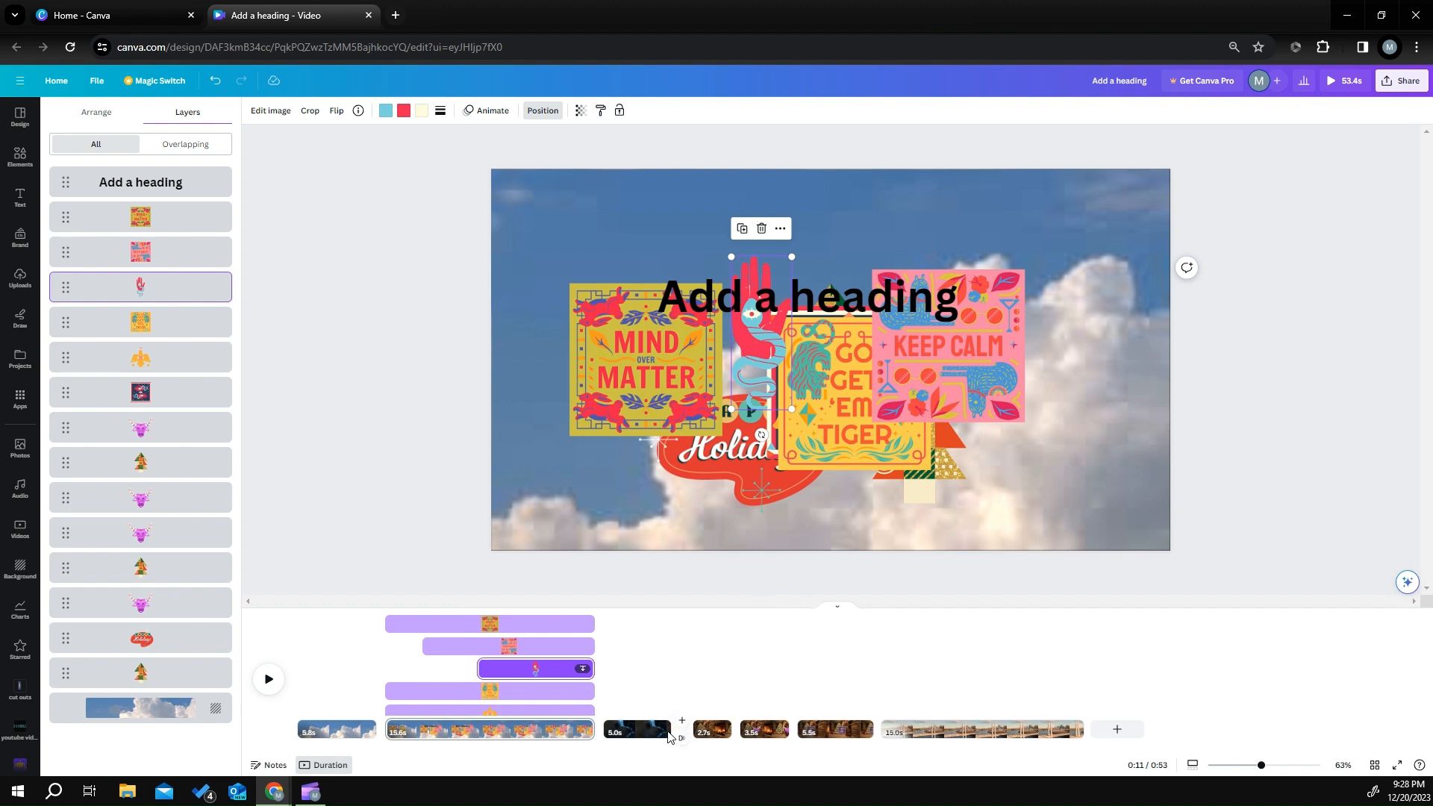
Step: Hide the timing tracks of the second cloud page's graphics
mouse_move(681, 733)
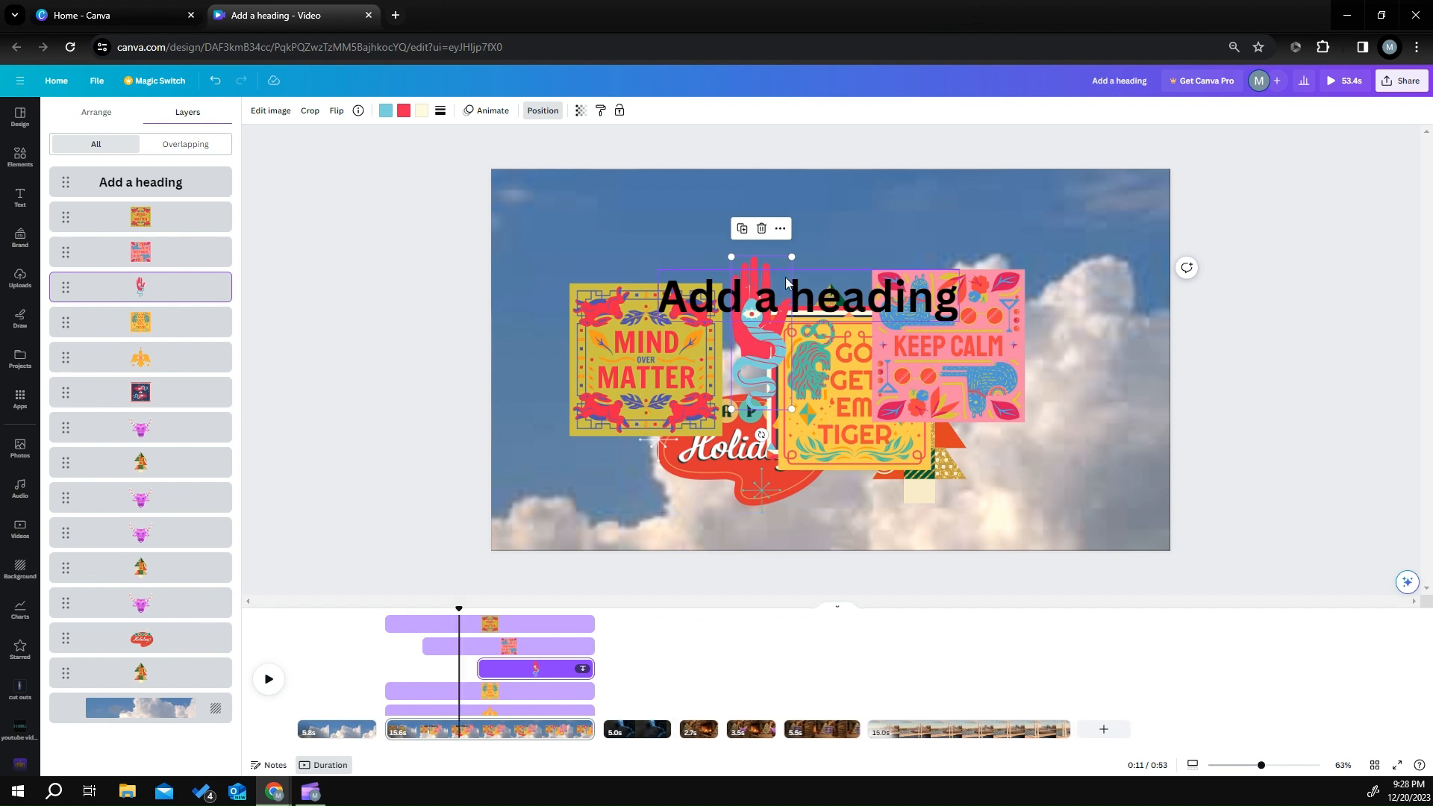
left_click(780, 228)
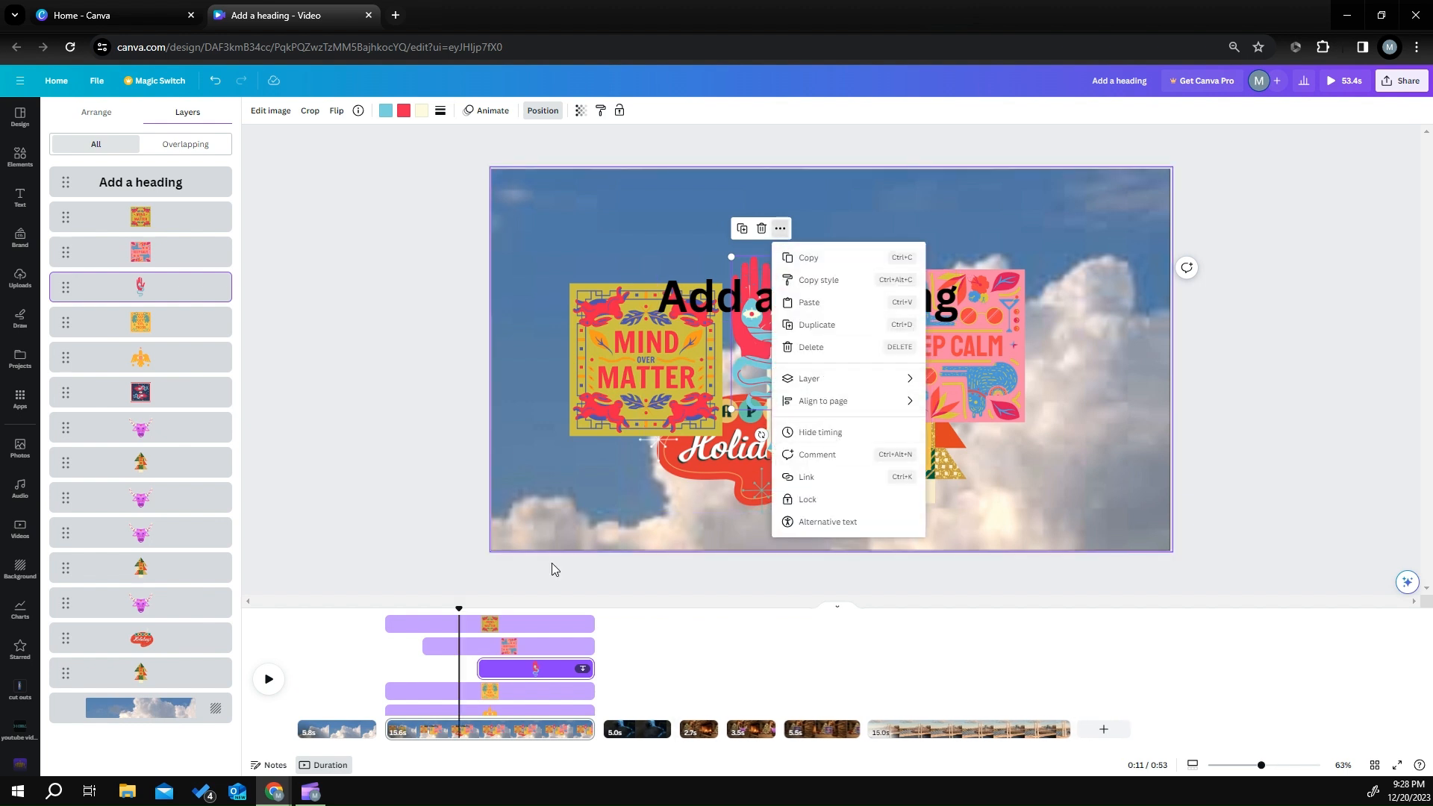
left_click(857, 438)
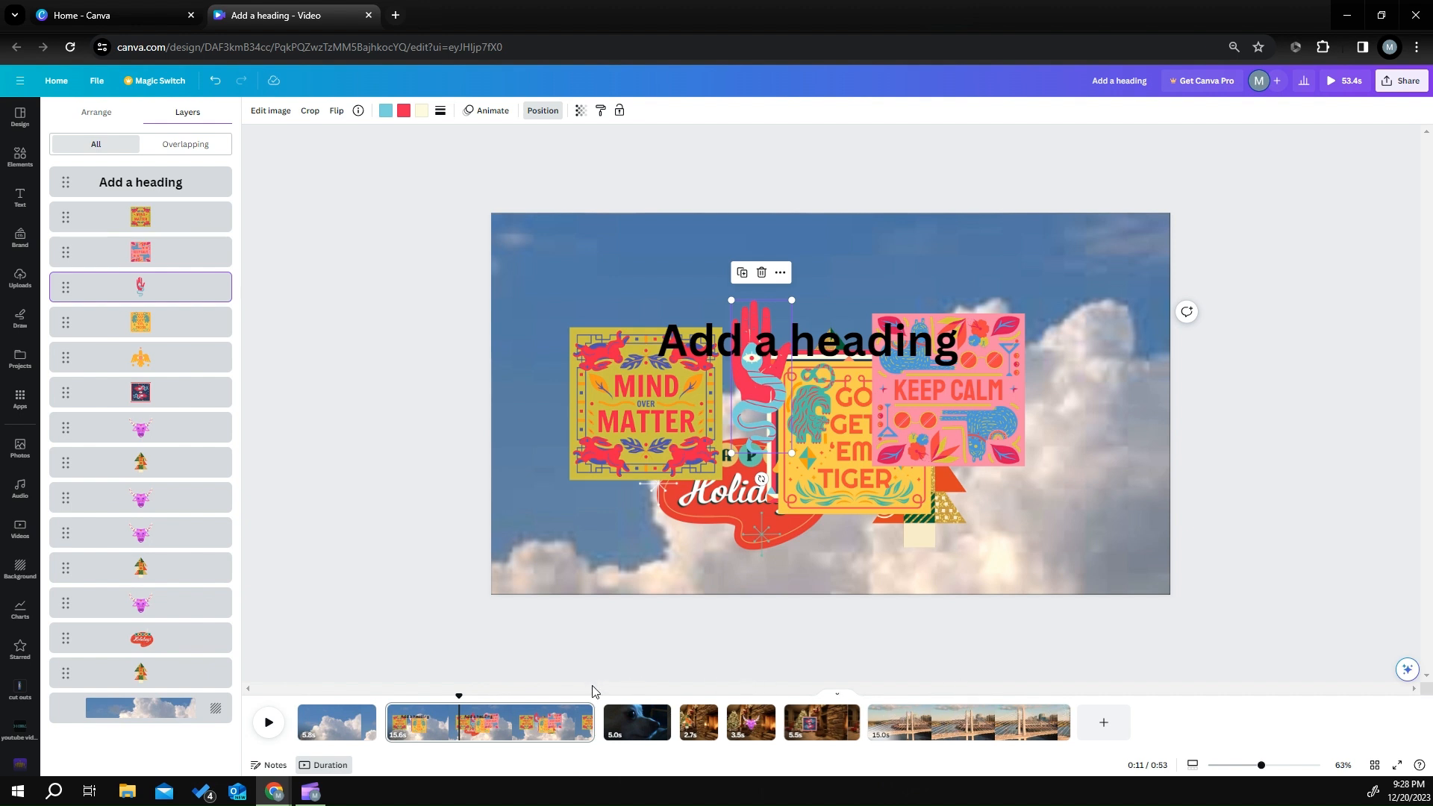
Step: Try Color Wipe, Line Wipe, Match & Move, Flow and Stack between the second cloud page and the dog clip, settling on a Chop transition
mouse_move(602, 737)
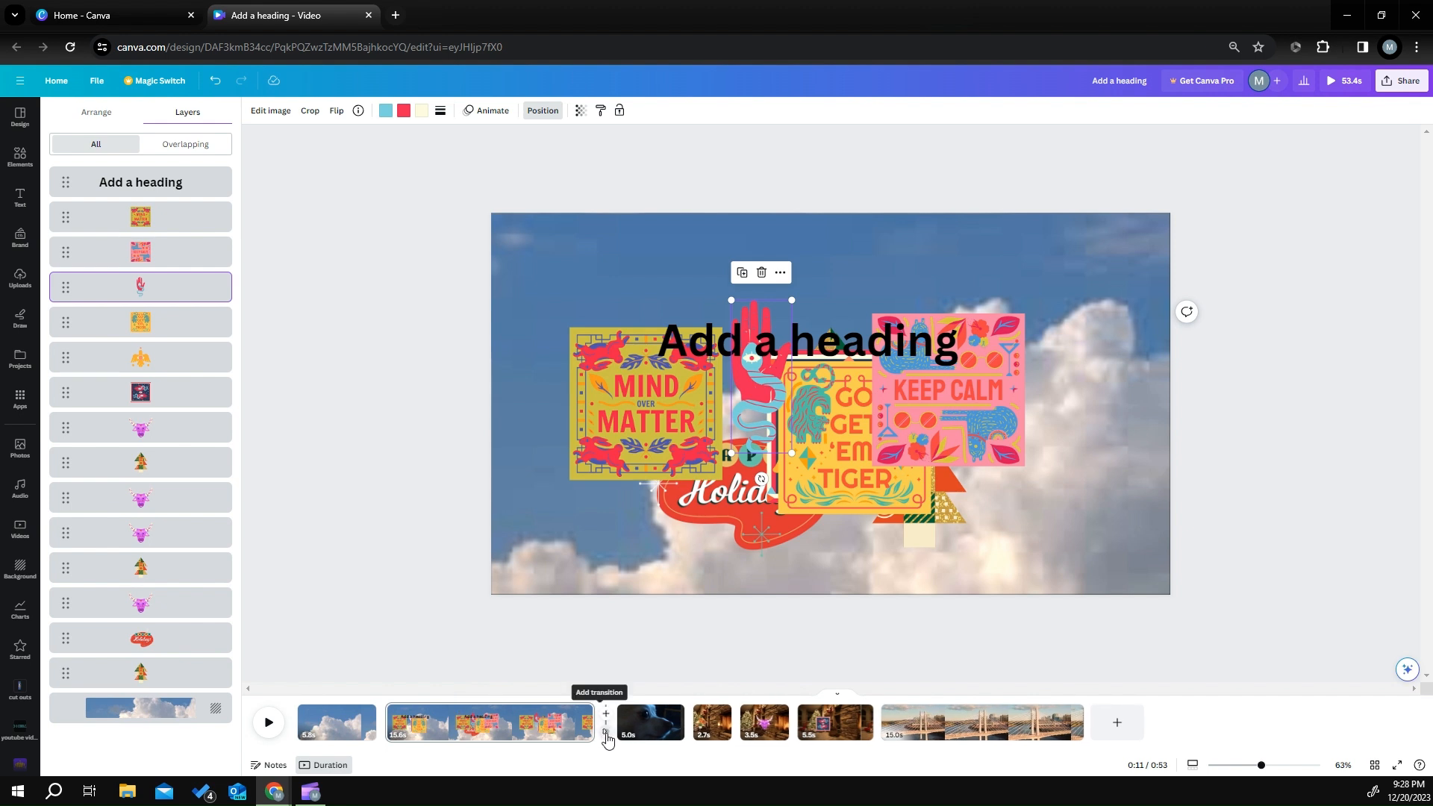
left_click(606, 736)
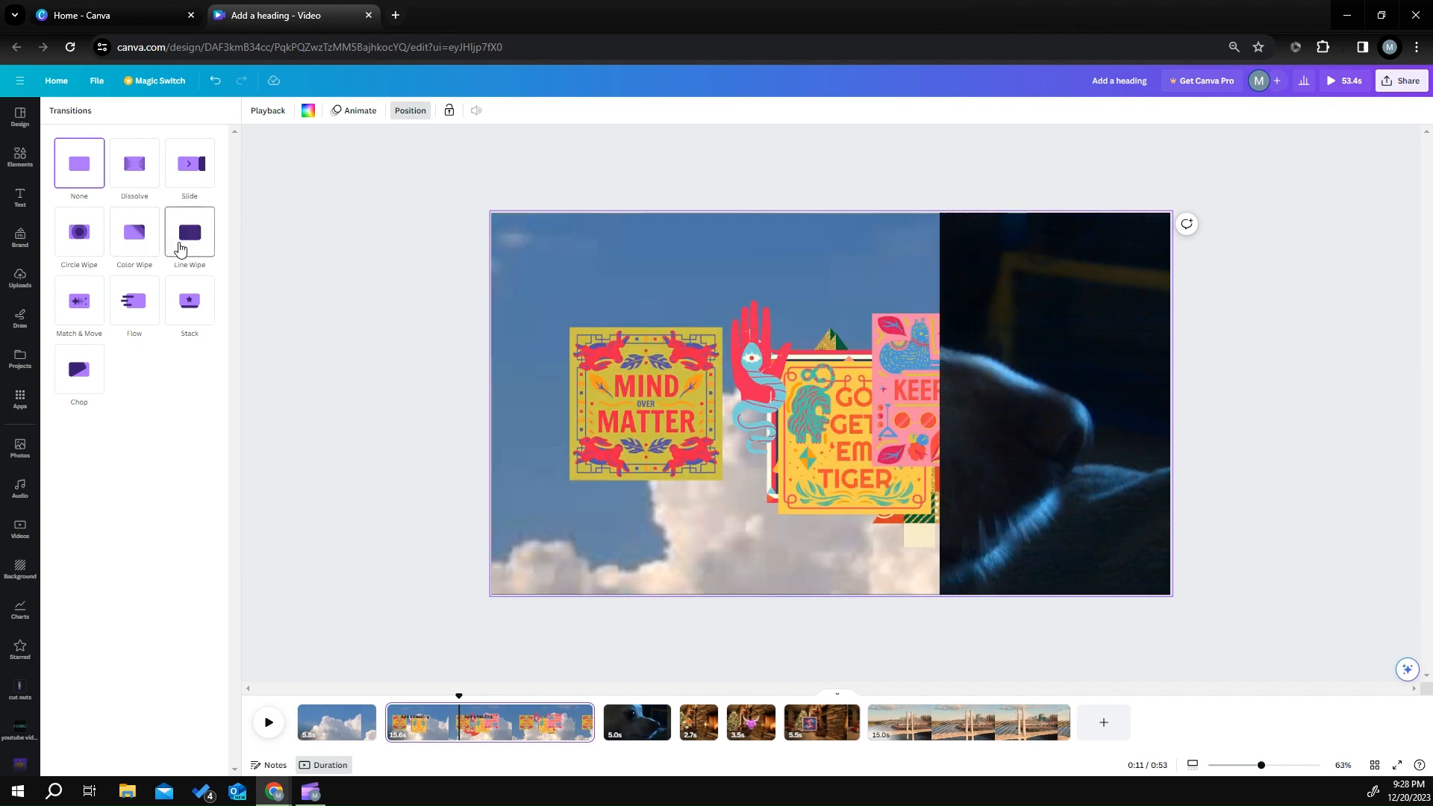
left_click(130, 233)
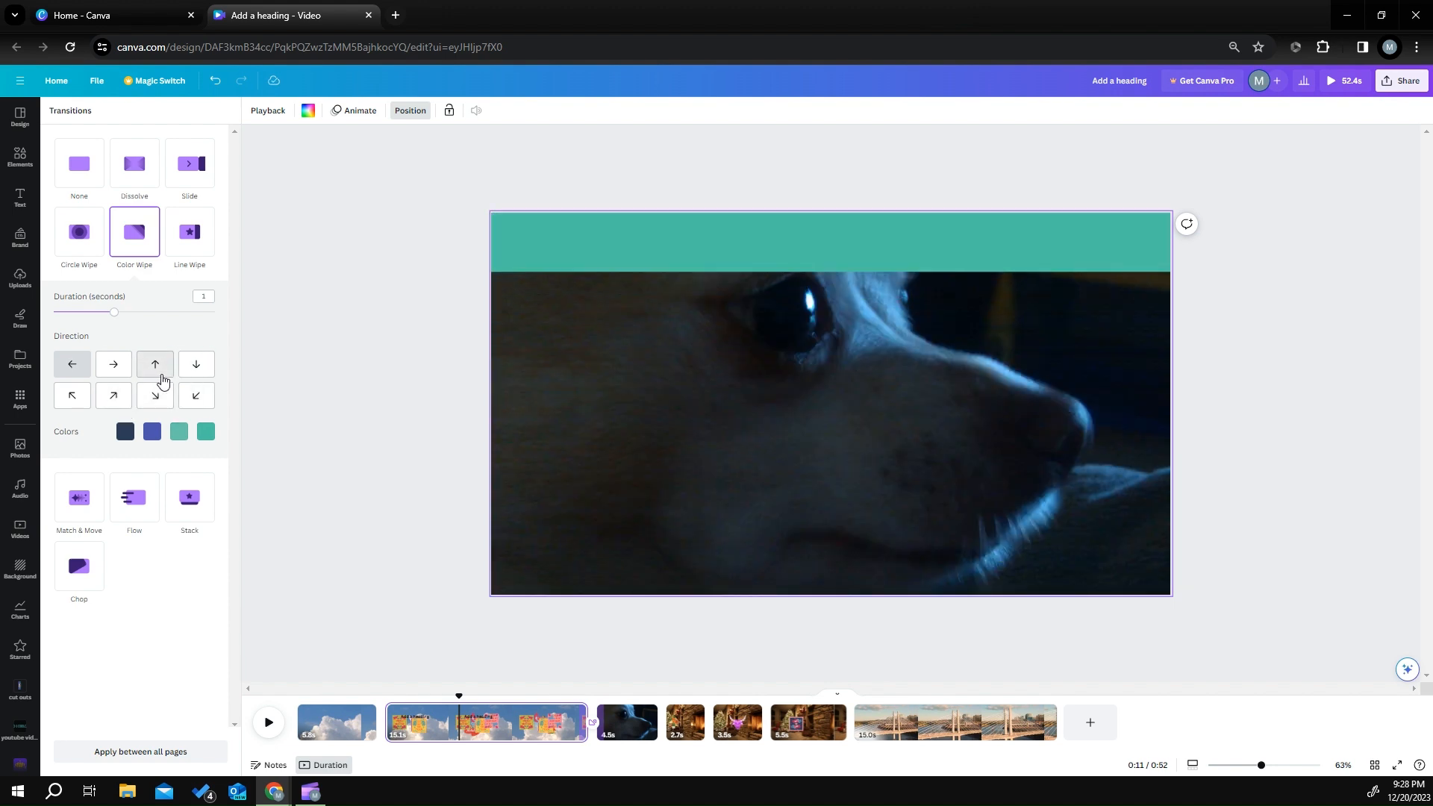
left_click(188, 233)
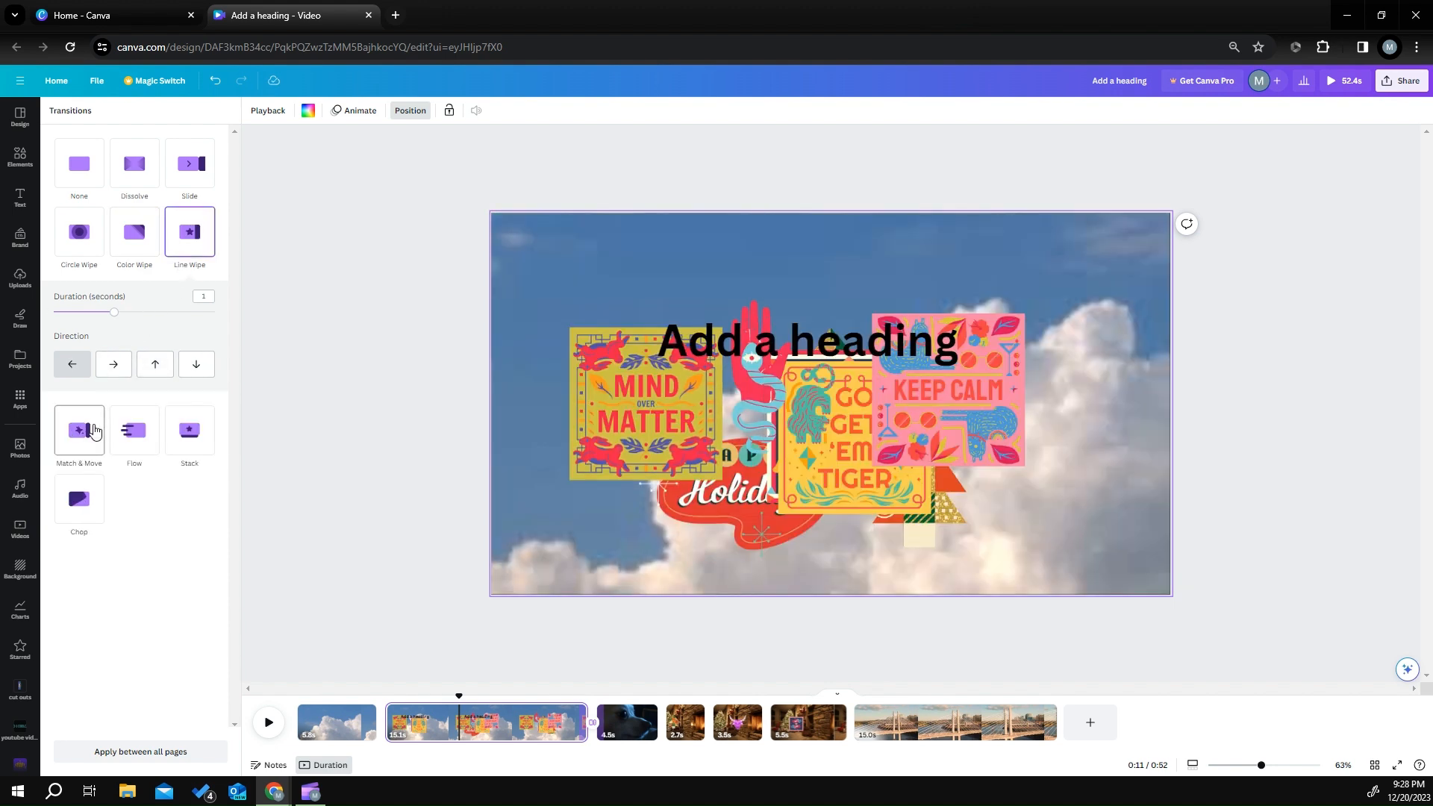
left_click(94, 429)
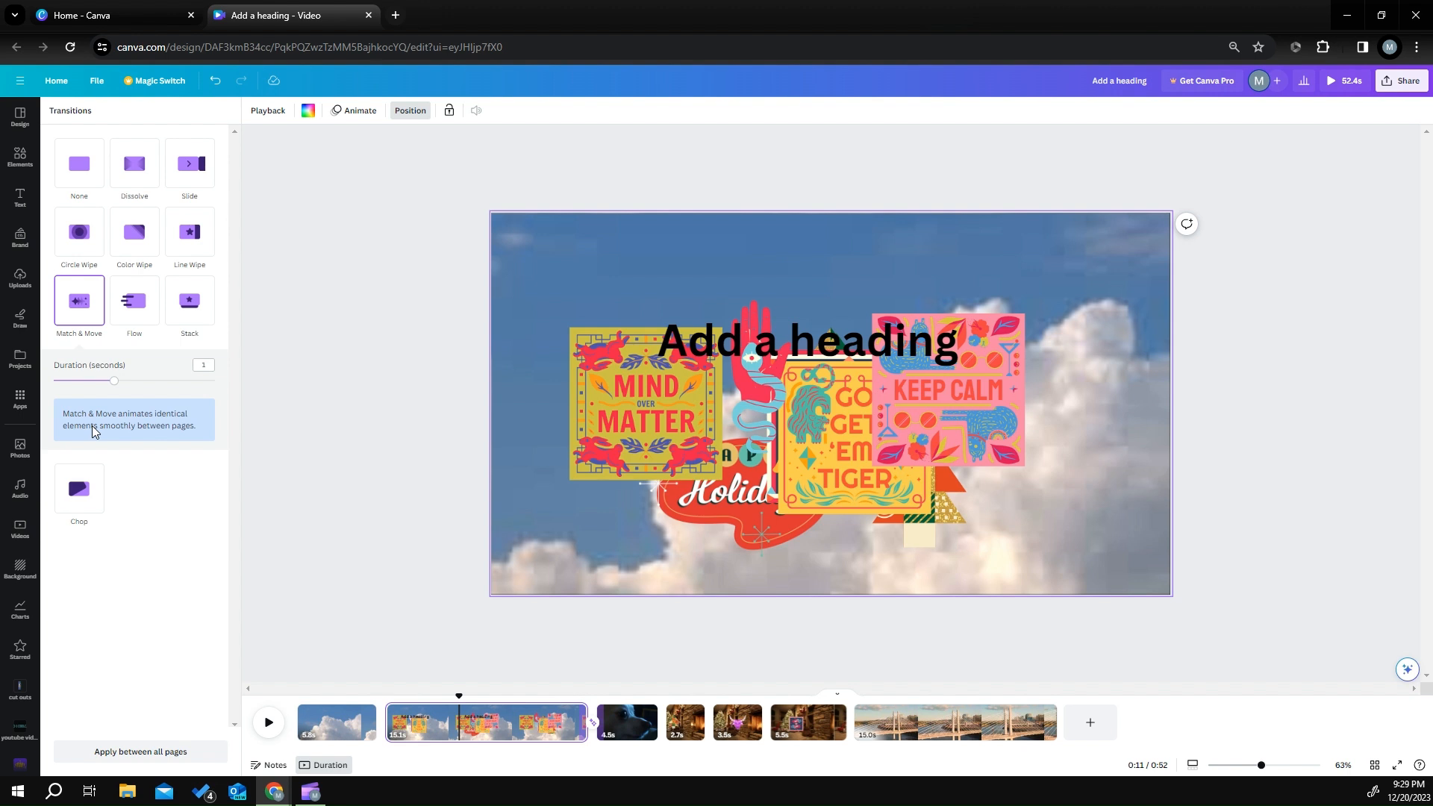
left_click(139, 316)
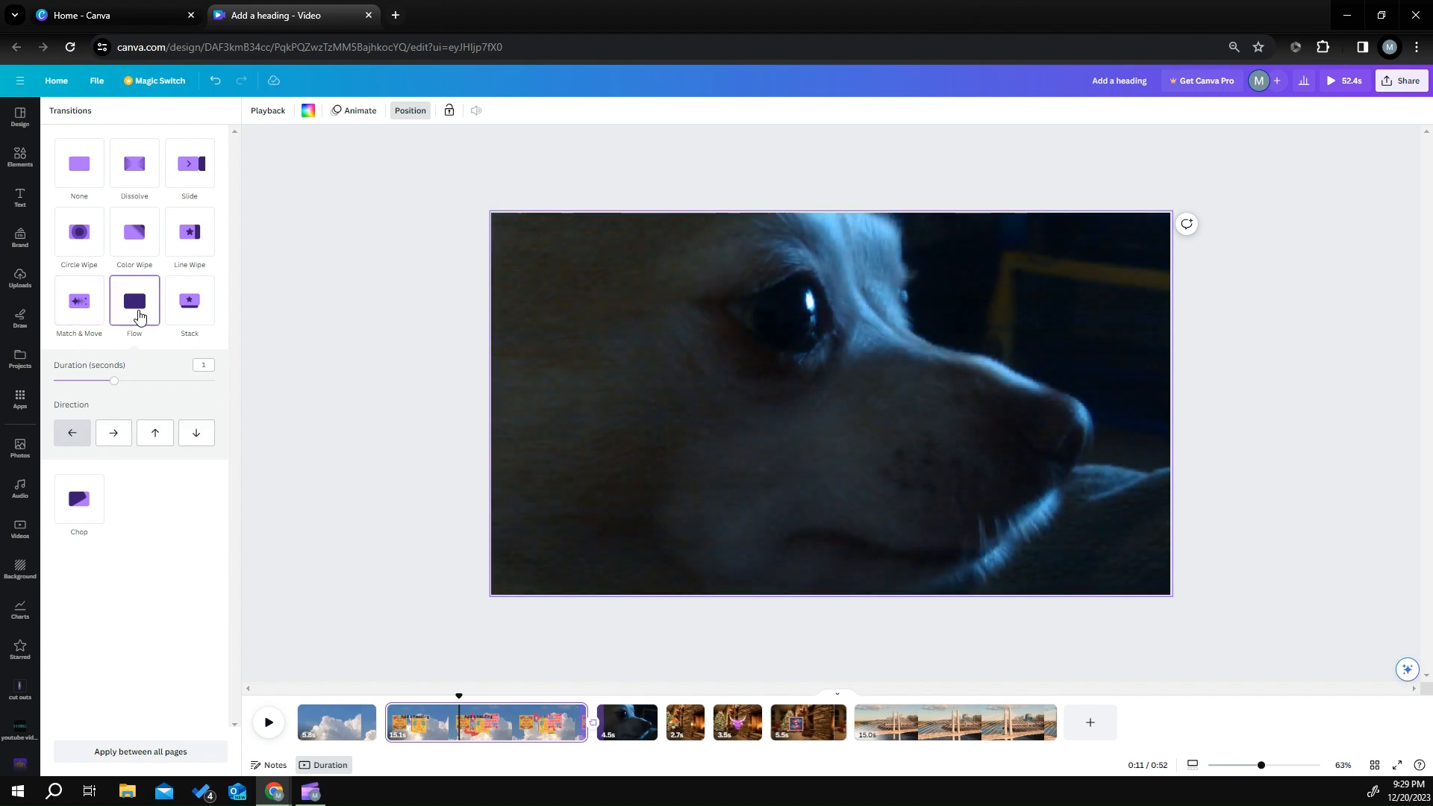
left_click(176, 309)
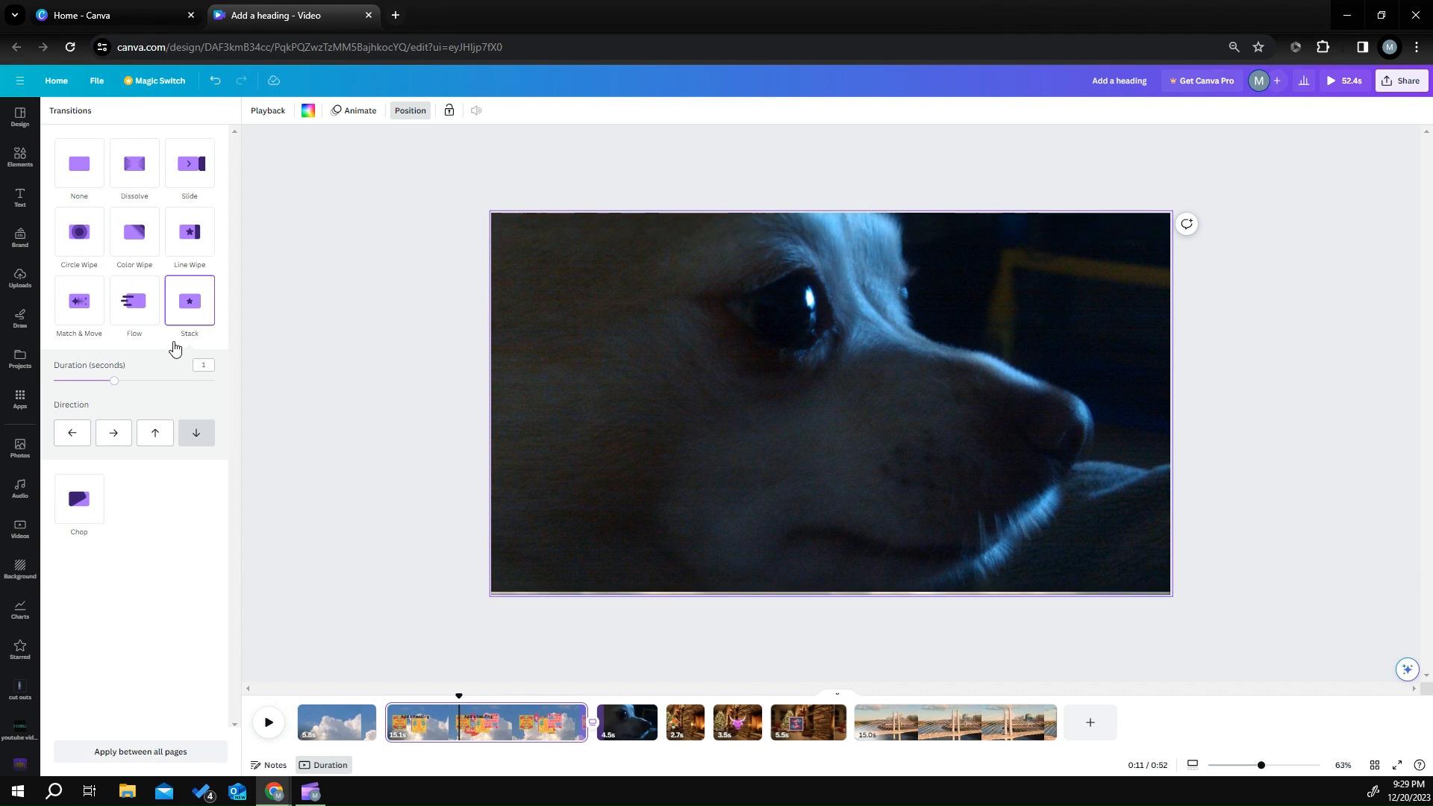
left_click(92, 511)
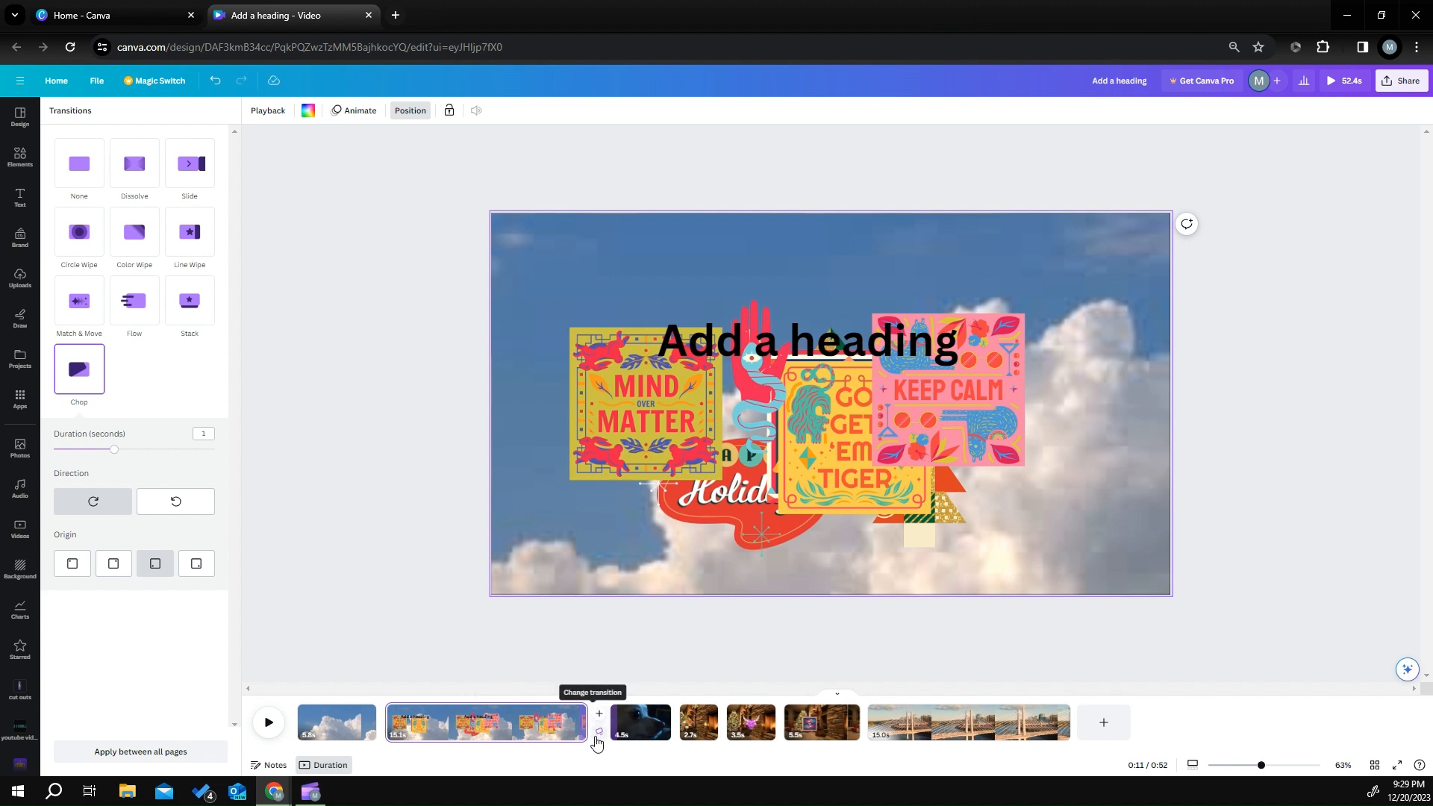
Step: Lengthen the second cloud page to 15.4 s and the dog clip to 4.7 s
left_click_drag(580, 736, 583, 736)
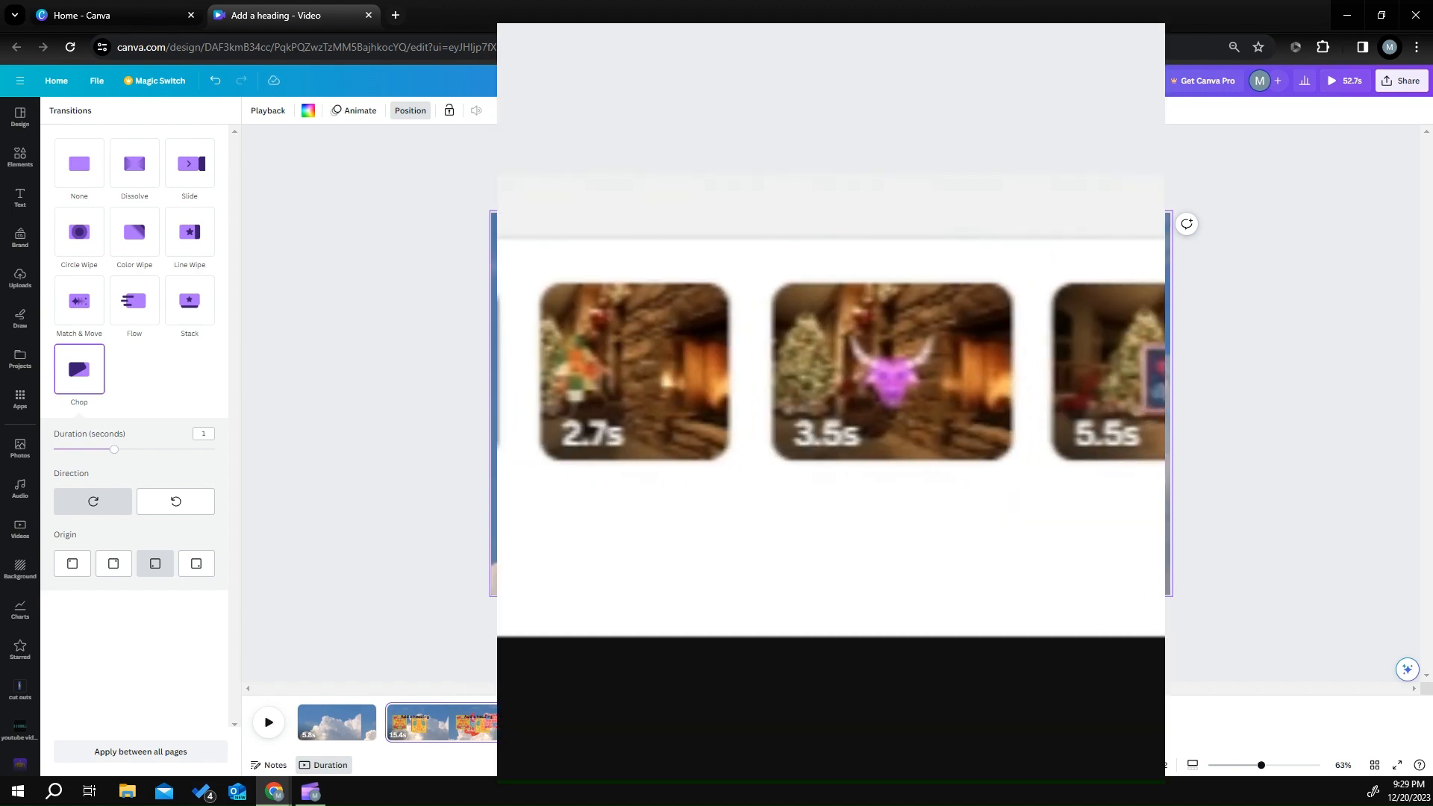
left_click_drag(497, 373, 512, 373)
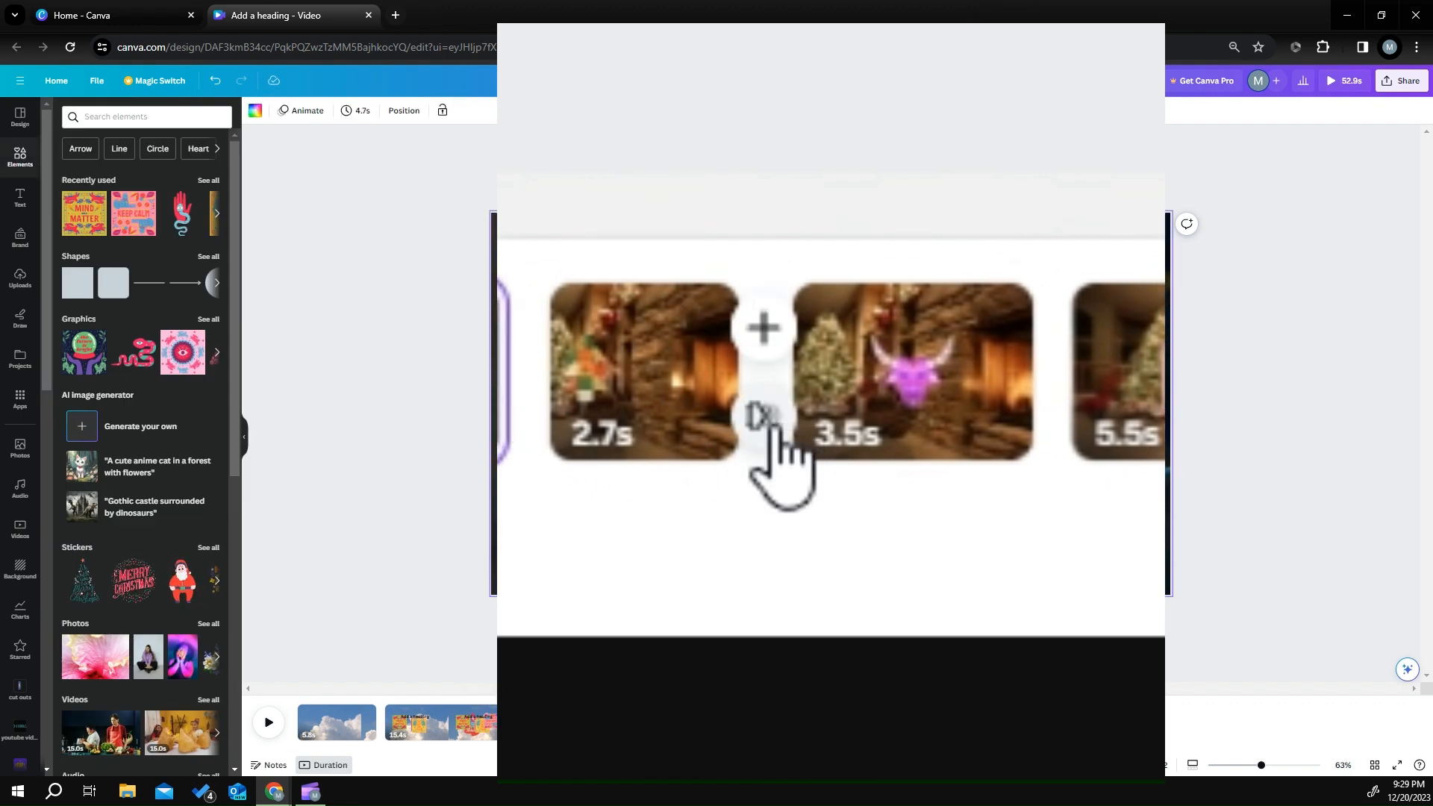
Step: Try a Flow transition between the patterned-tree and bull-head fireplace pages, and undo it
left_click(790, 429)
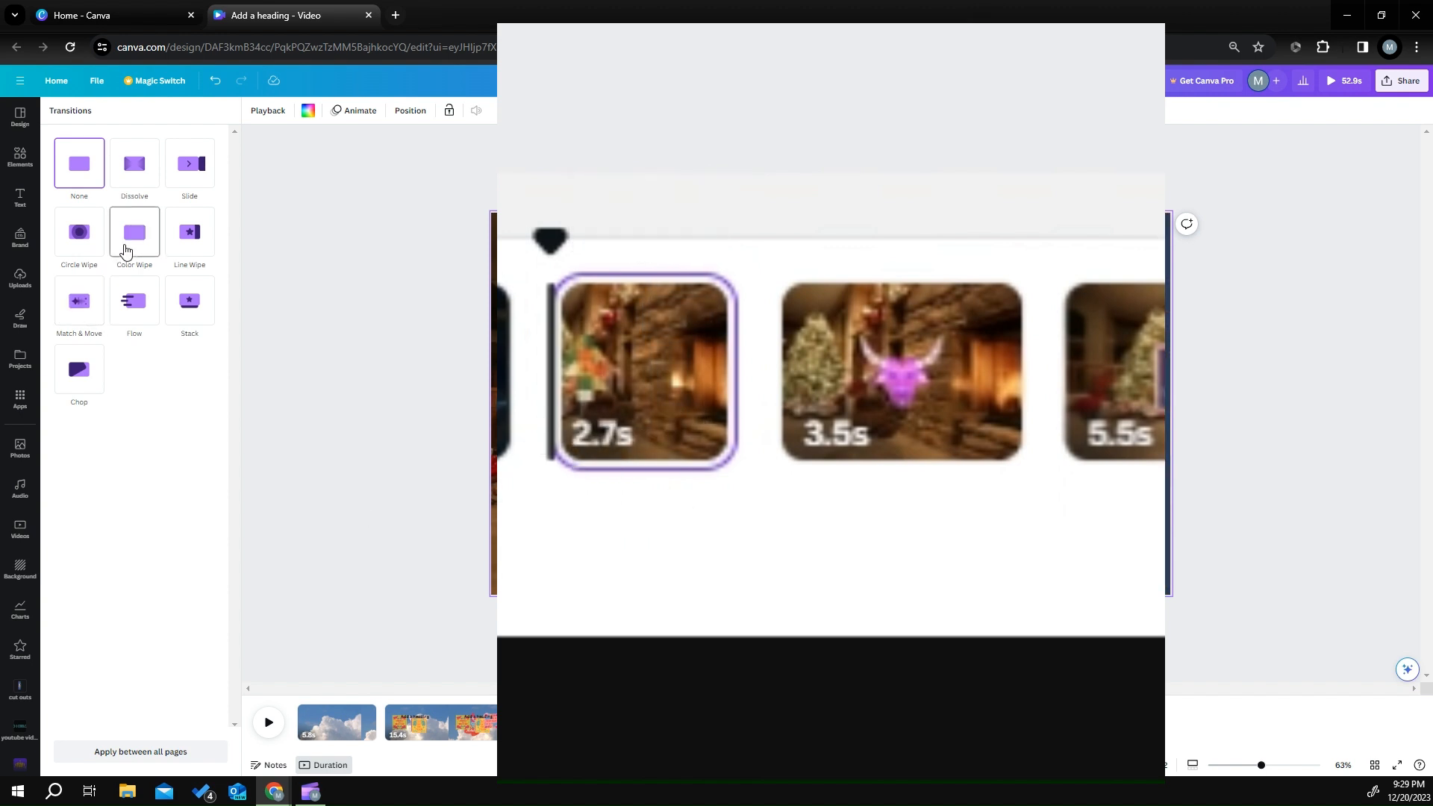
left_click(131, 307)
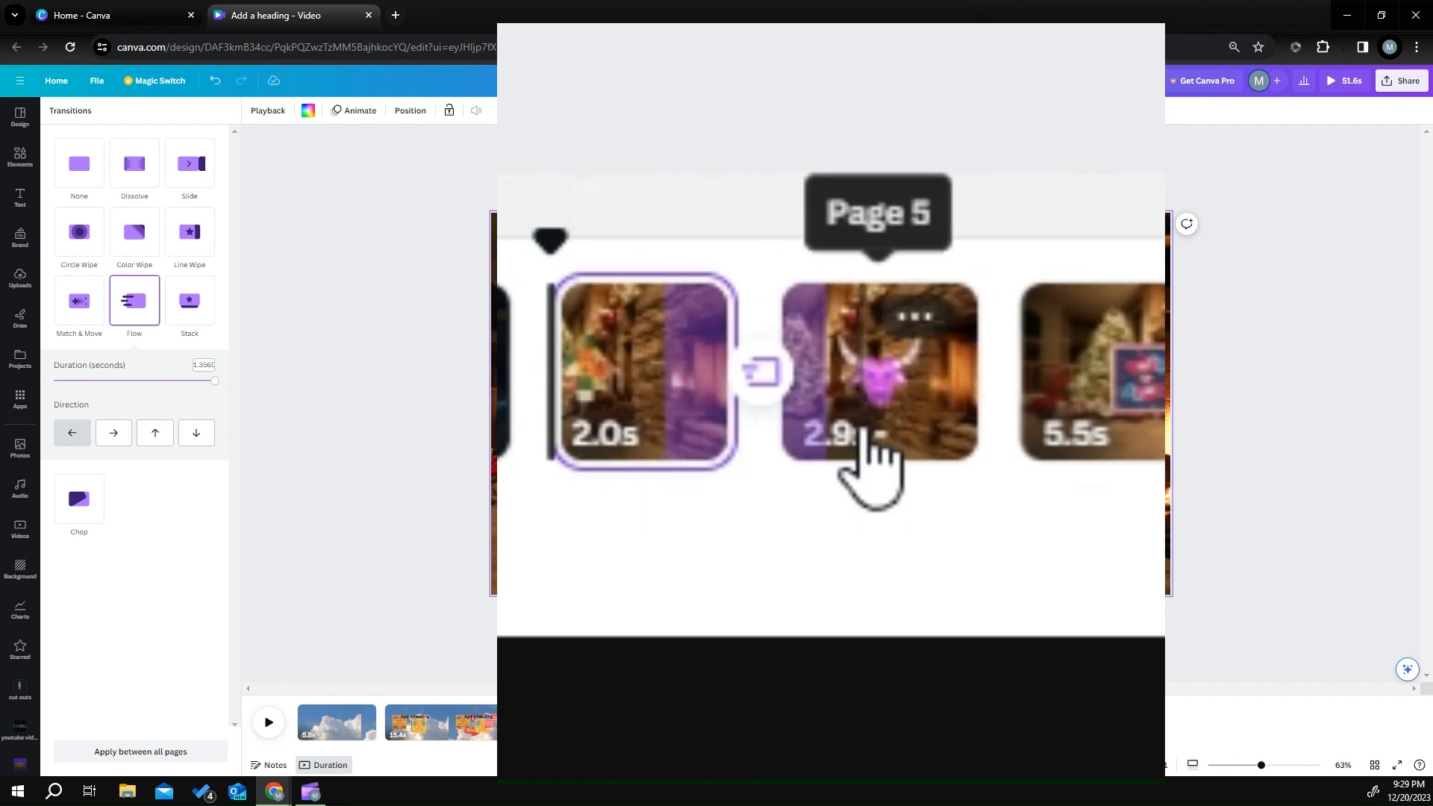
left_click(215, 81)
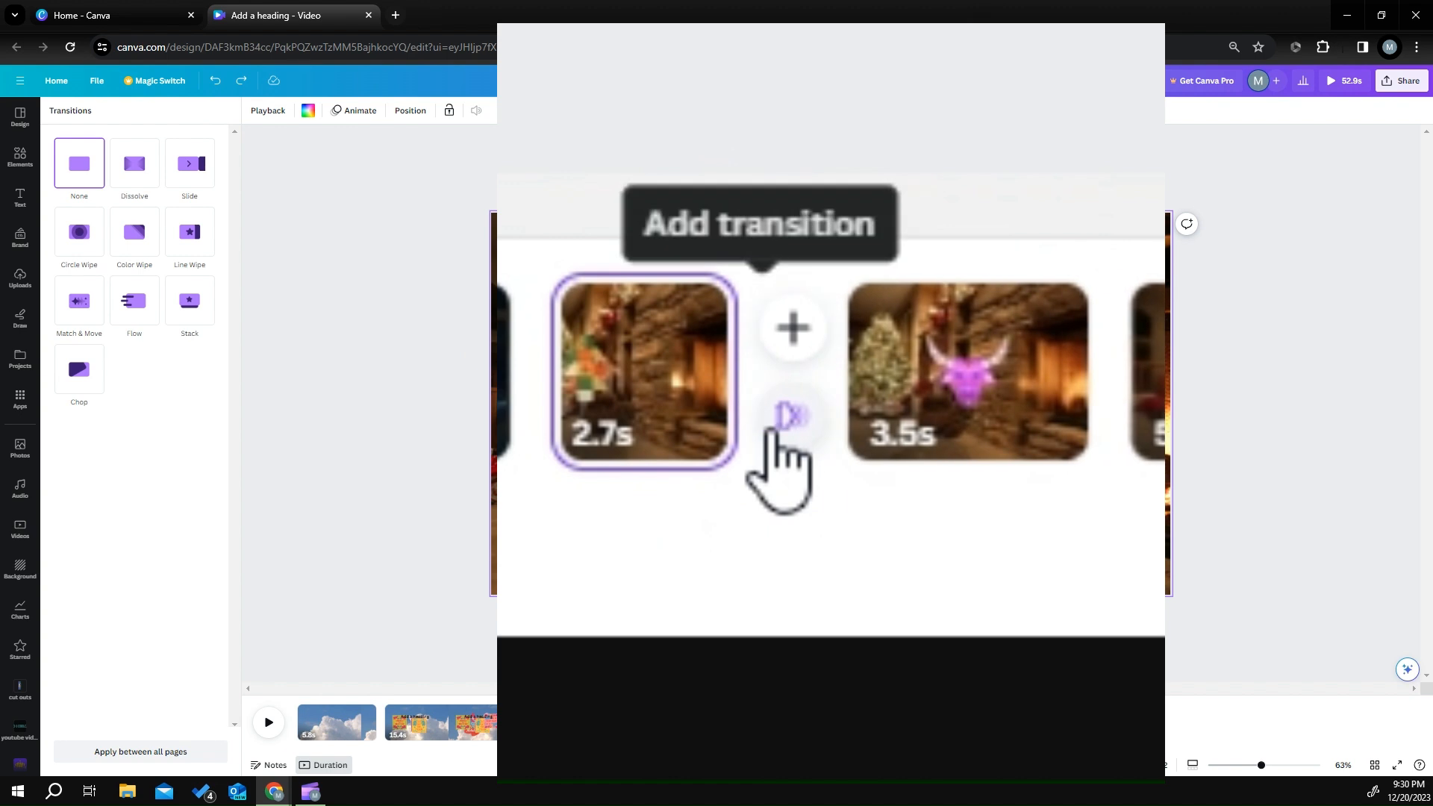
Step: Apply a Flow transition between the patterned-tree and bull-head fireplace pages and extend the patterned-tree page to 2.7 s
left_click(135, 303)
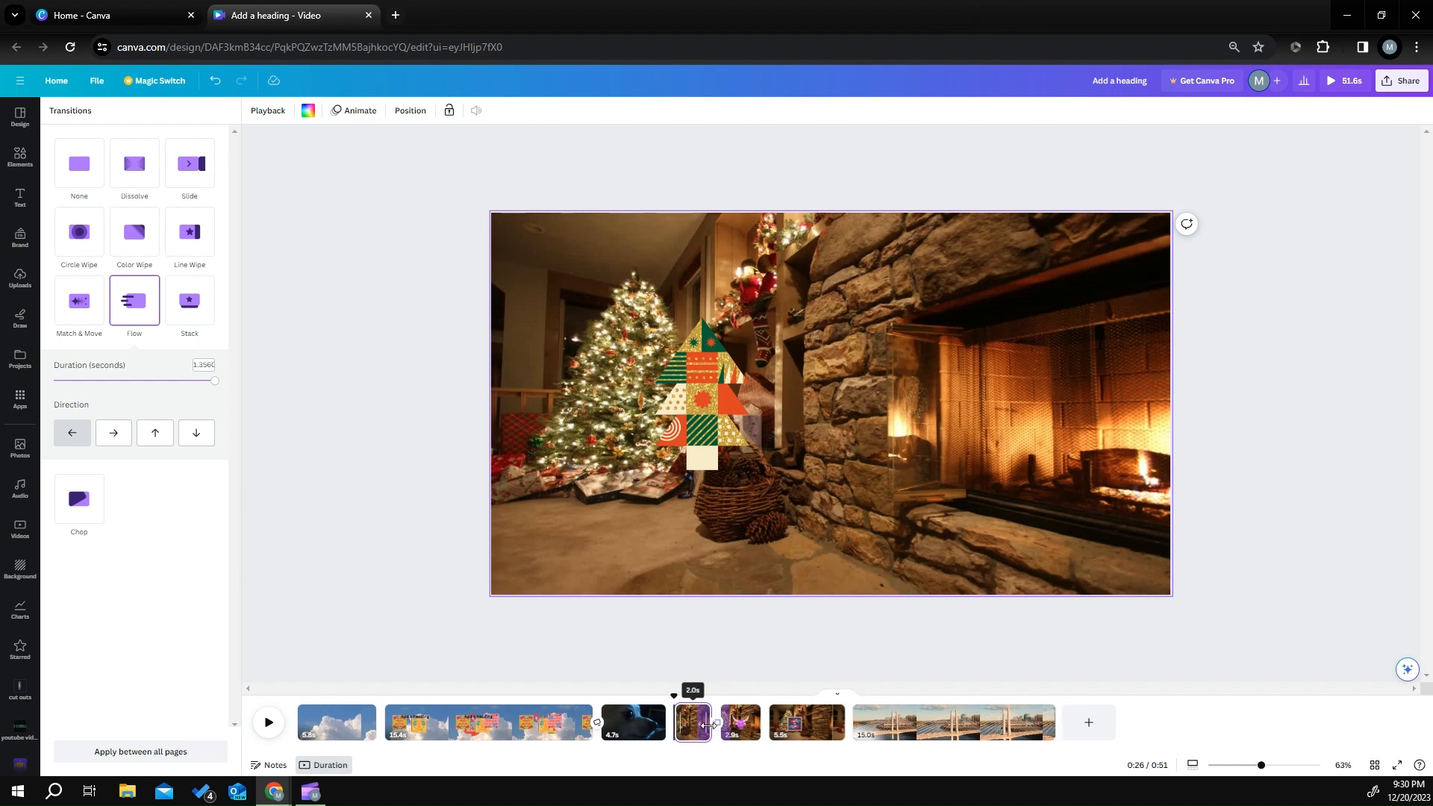
left_click_drag(707, 724, 711, 724)
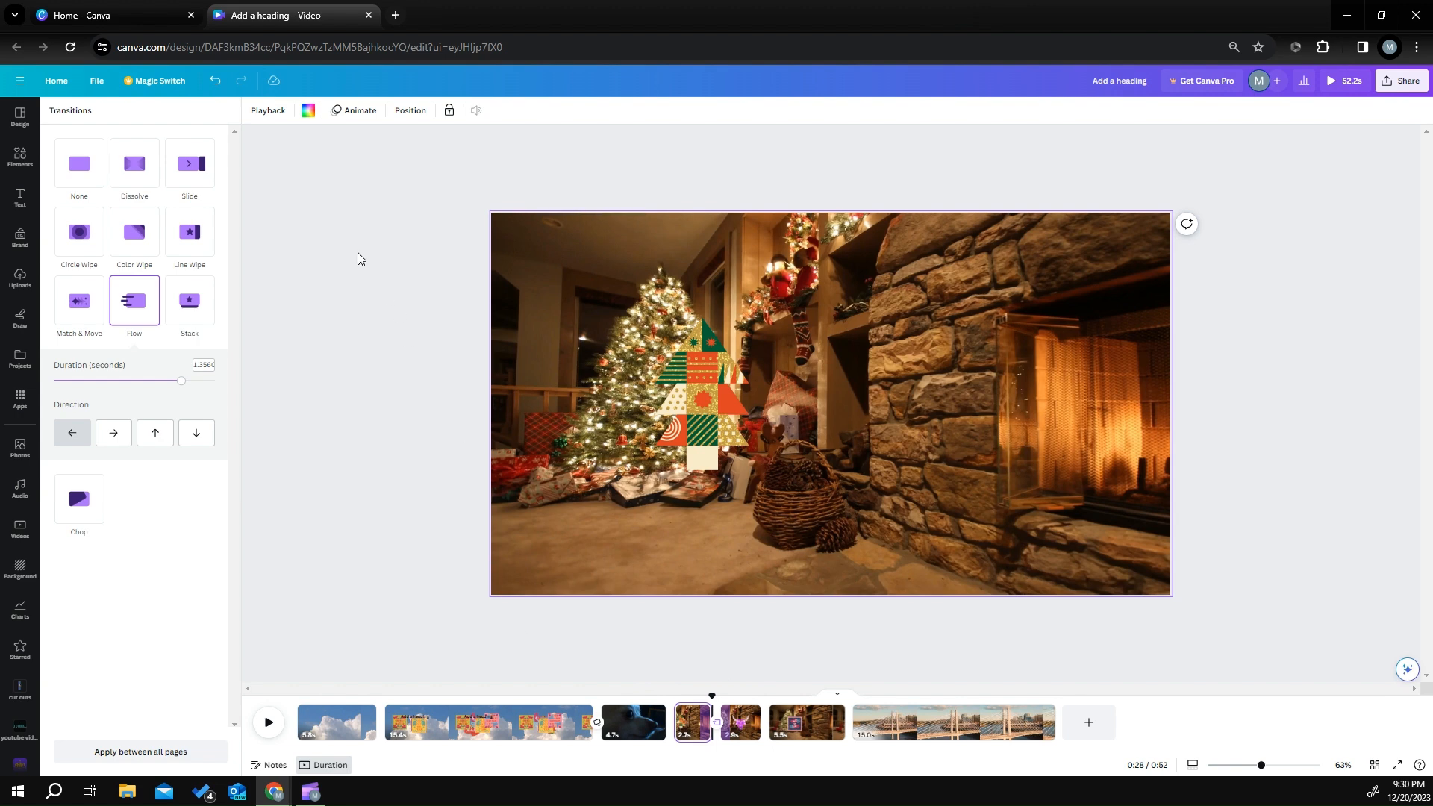
Step: Open the audio library and place the playhead at about 10 s on the second cloud page
scroll(13, 515, "down", 1)
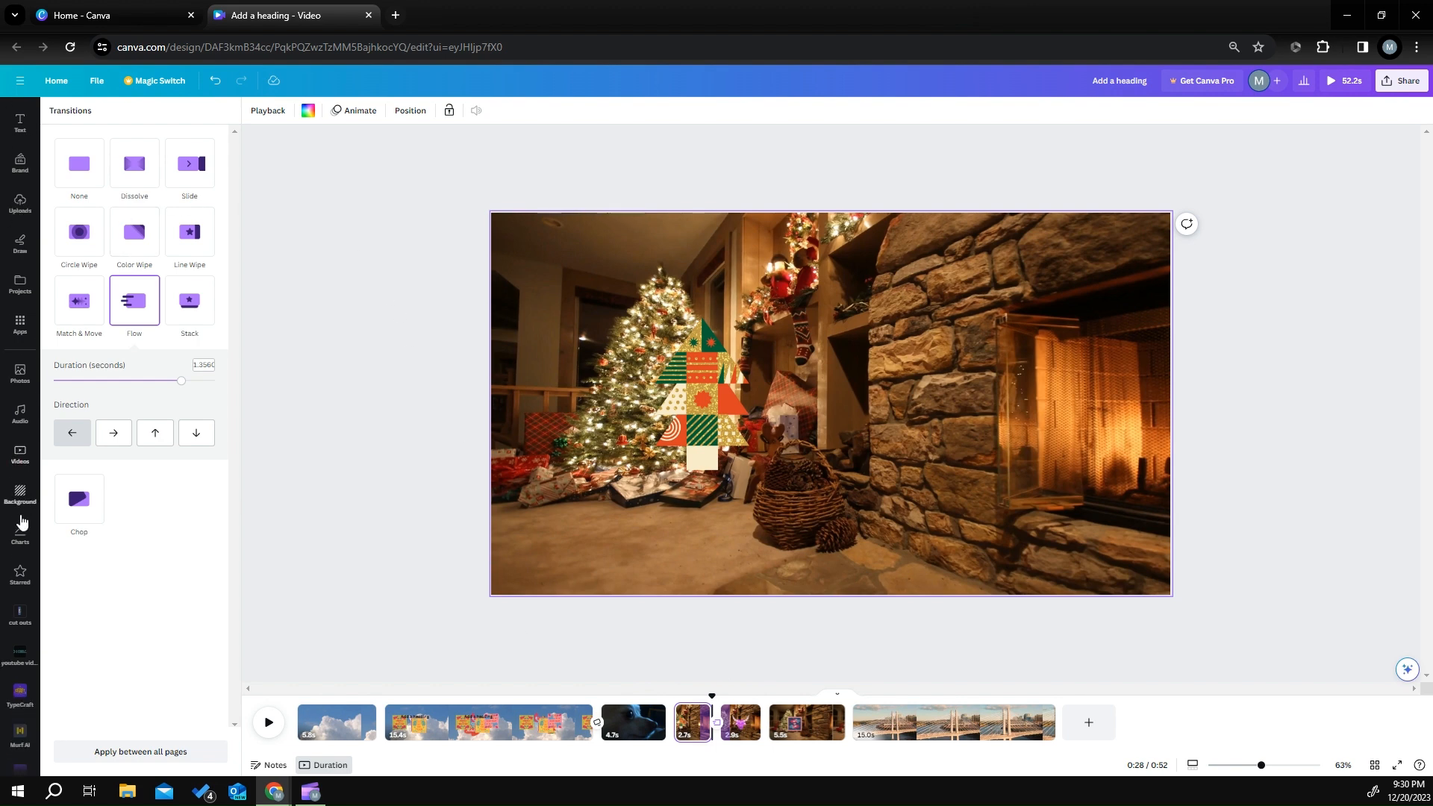
left_click(21, 415)
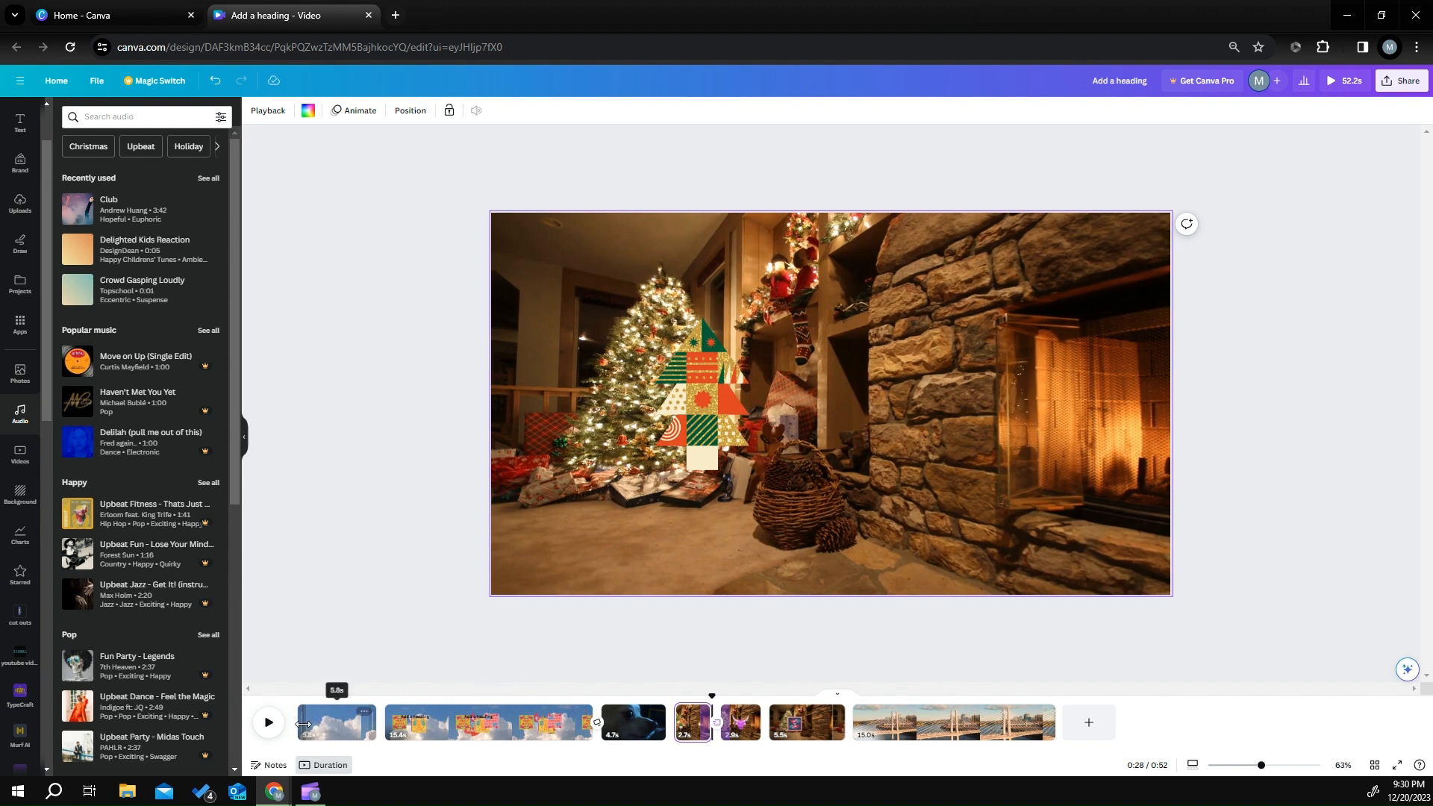
left_click(442, 741)
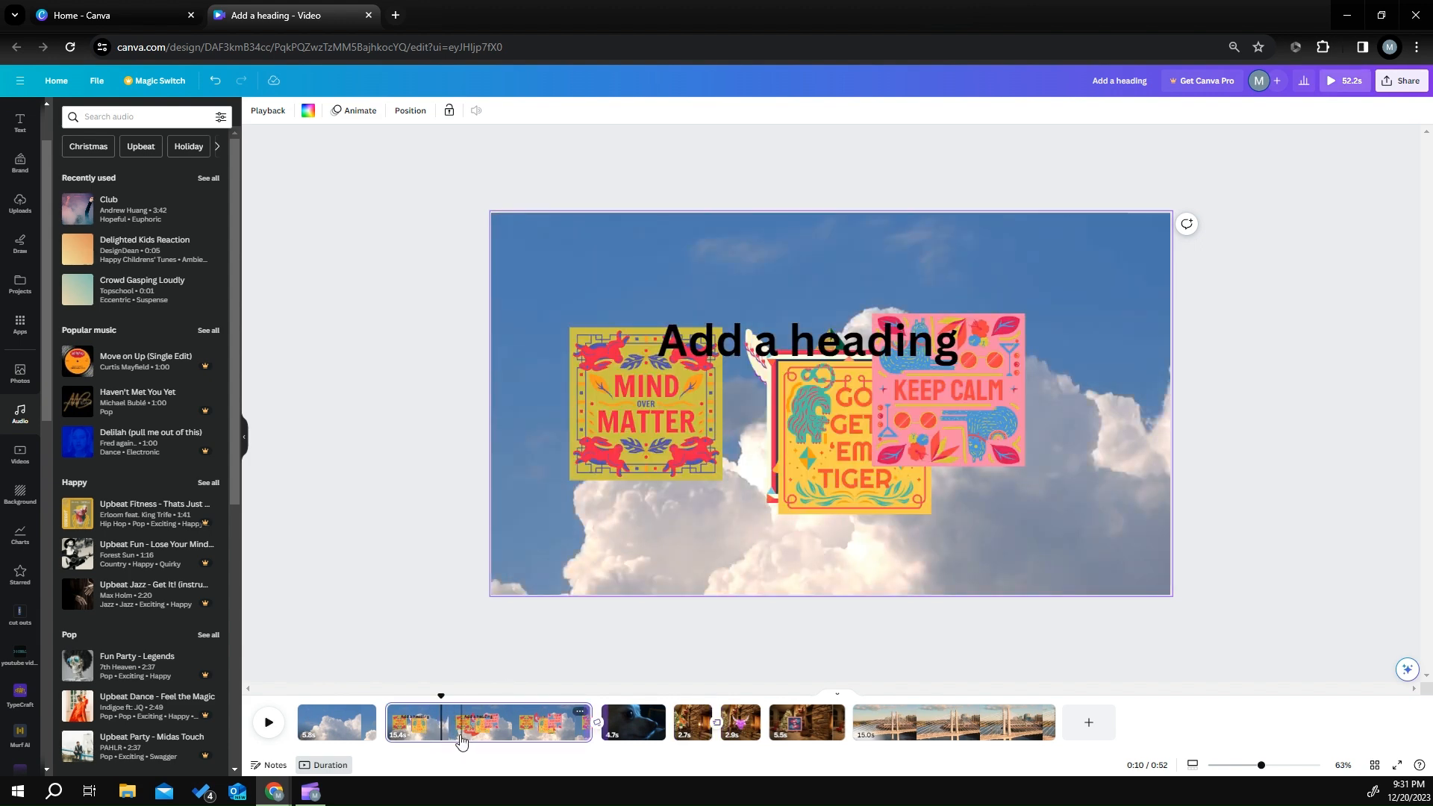
left_click_drag(305, 719, 305, 720)
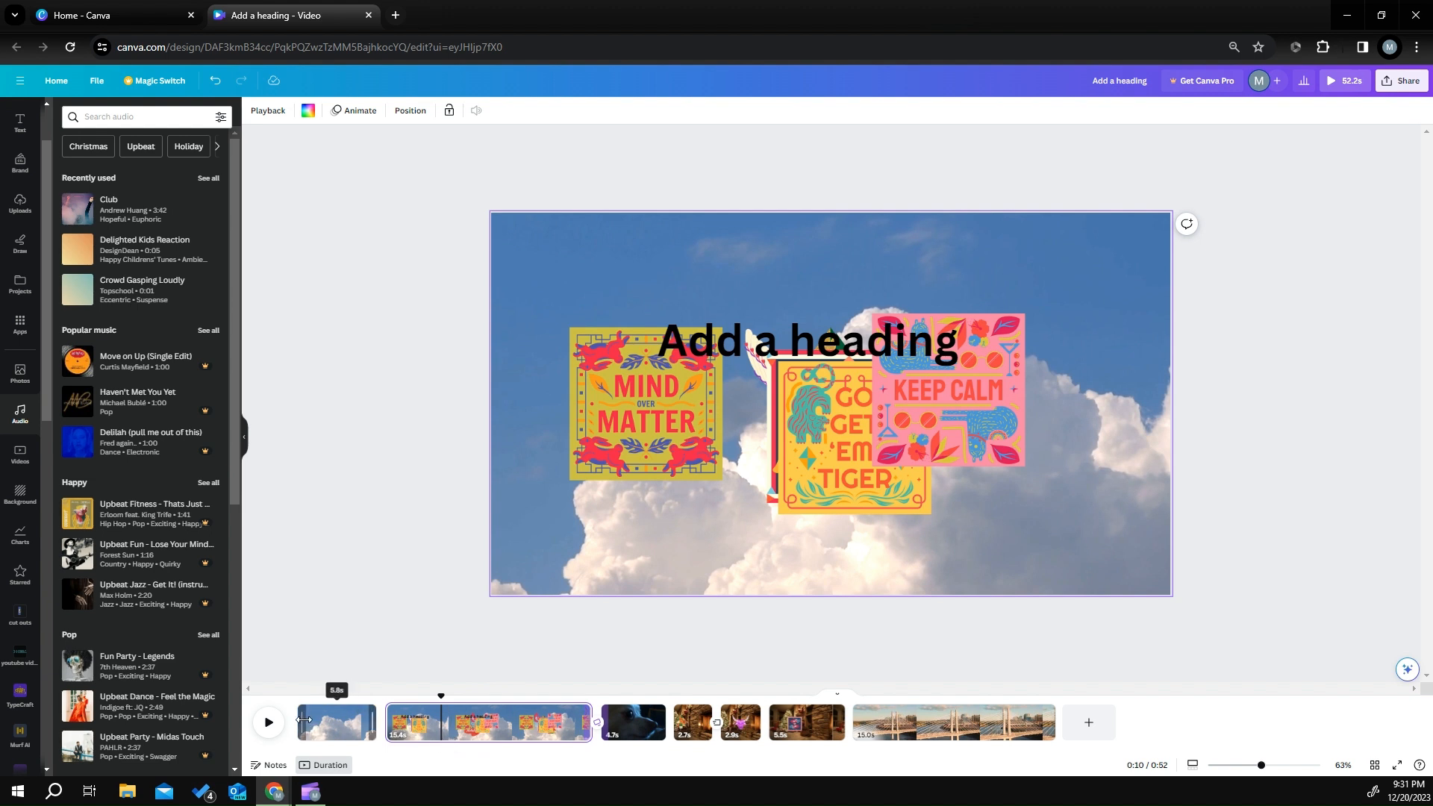
Step: Add the Club track at about 40 s on the bridge page and set its volume to 27
left_click(301, 719)
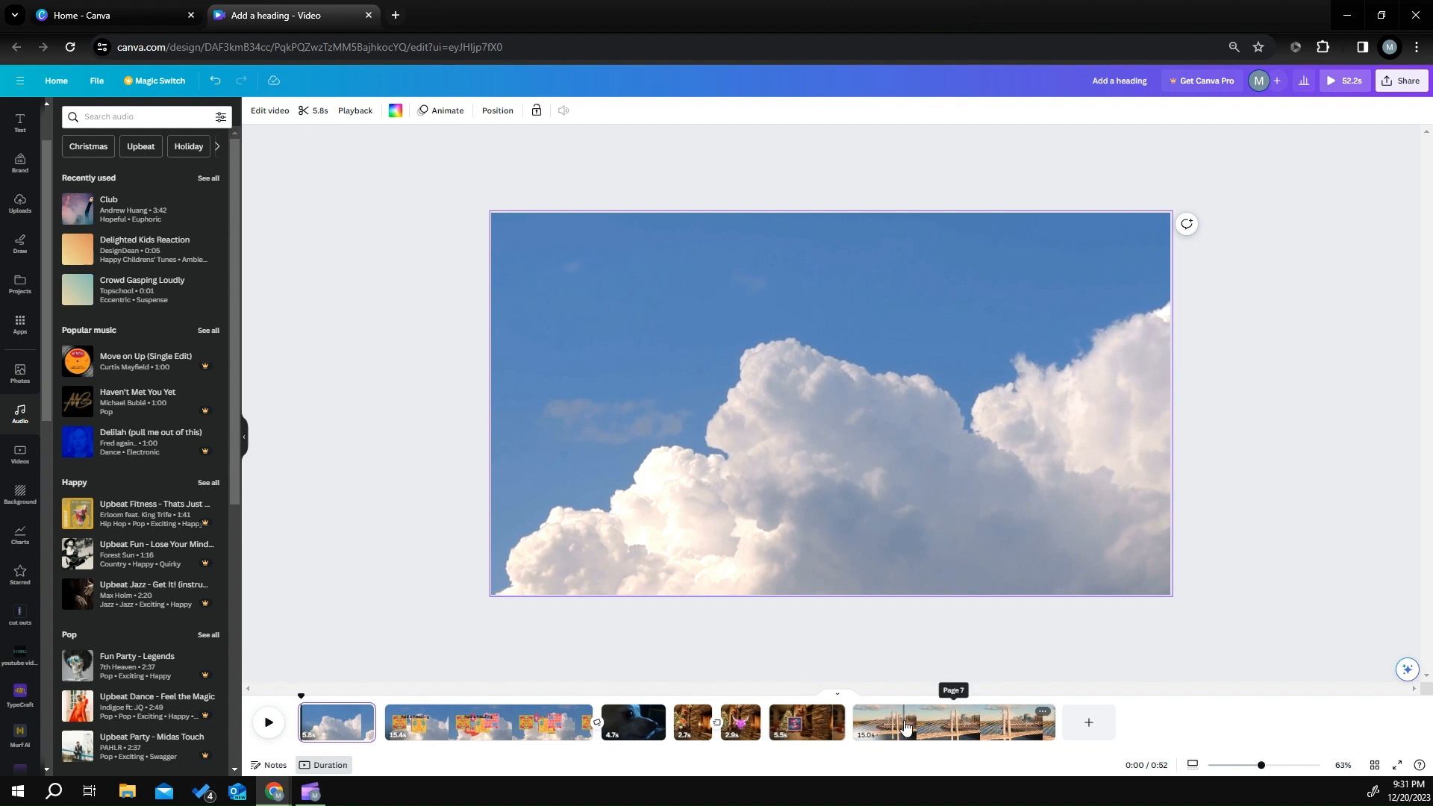
left_click(905, 728)
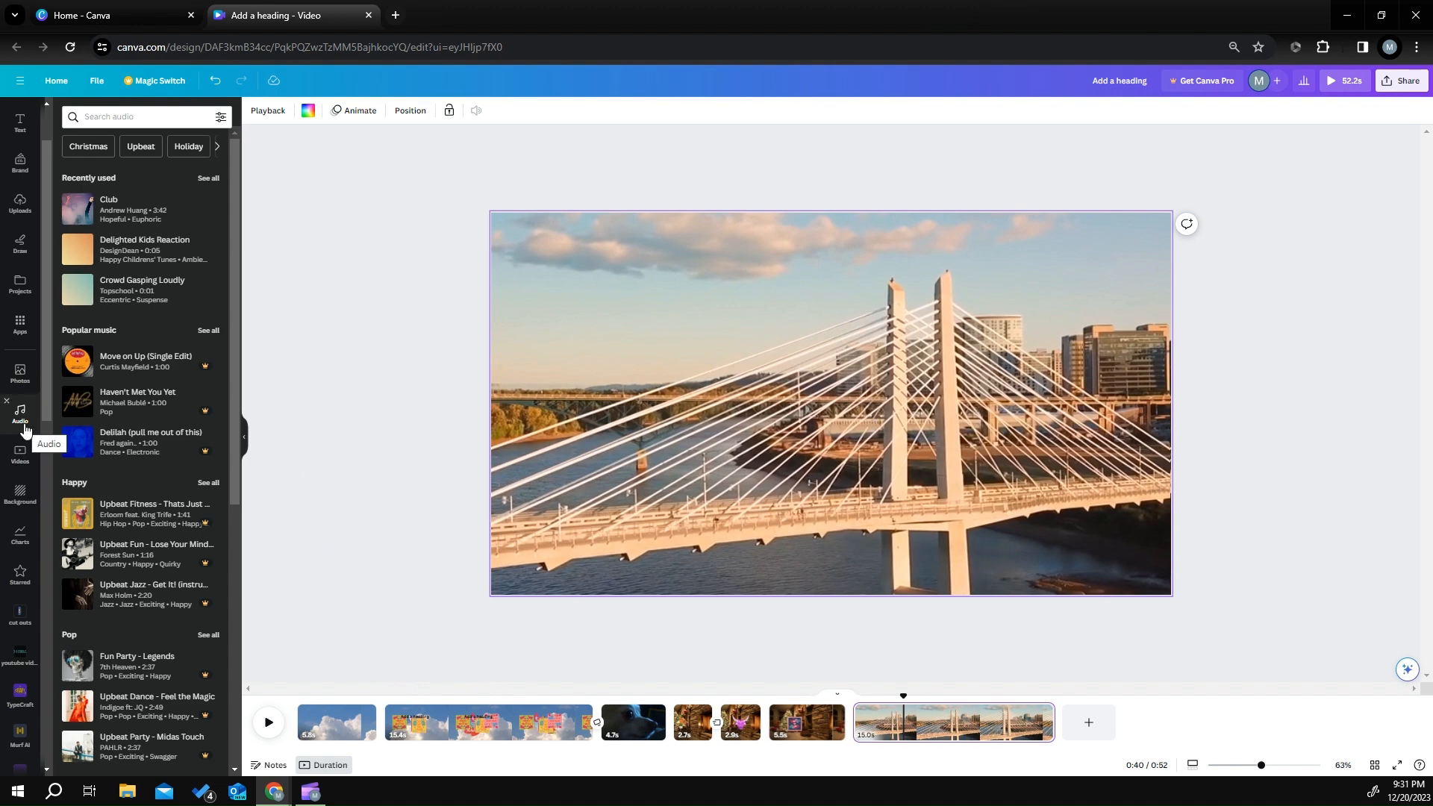
left_click(23, 415)
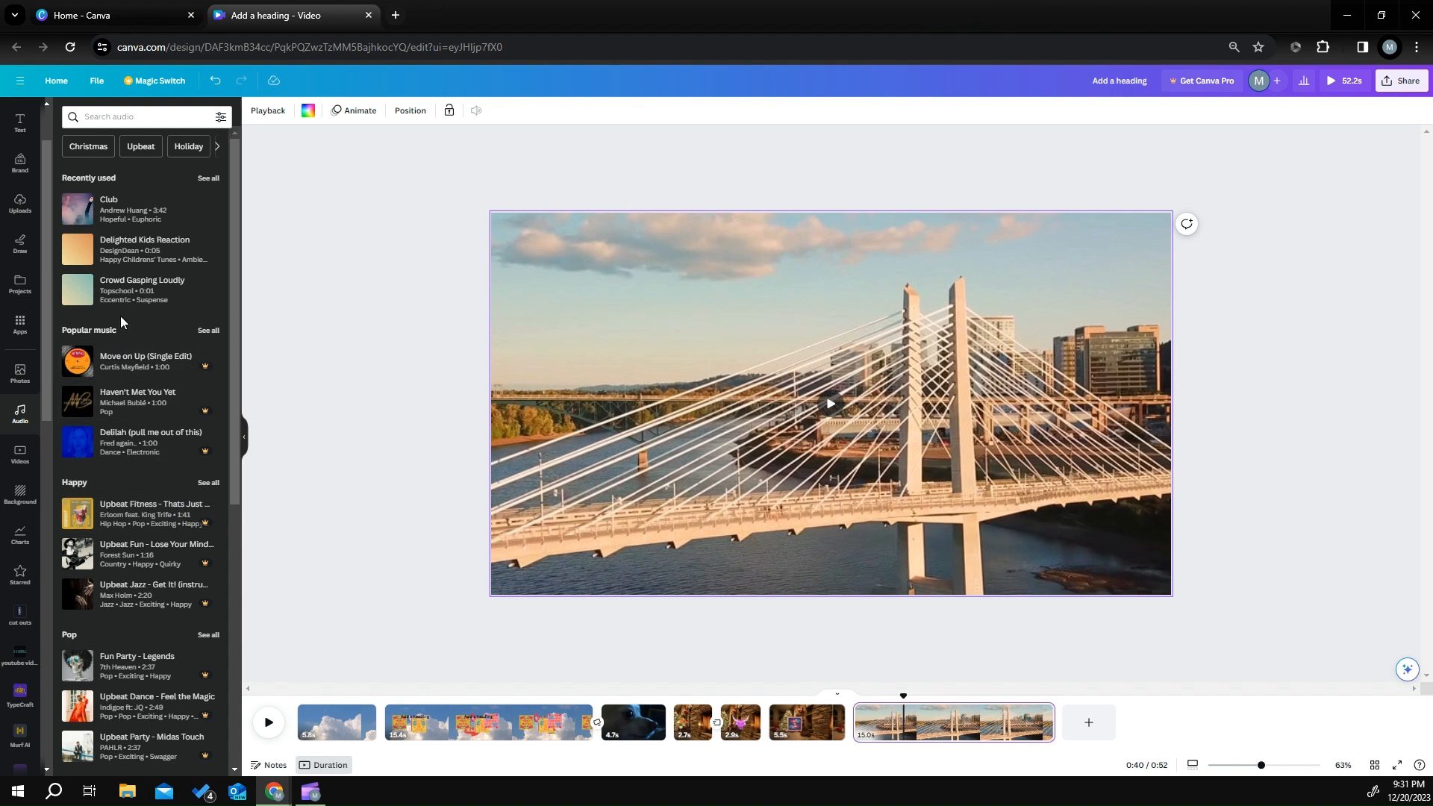
left_click(144, 217)
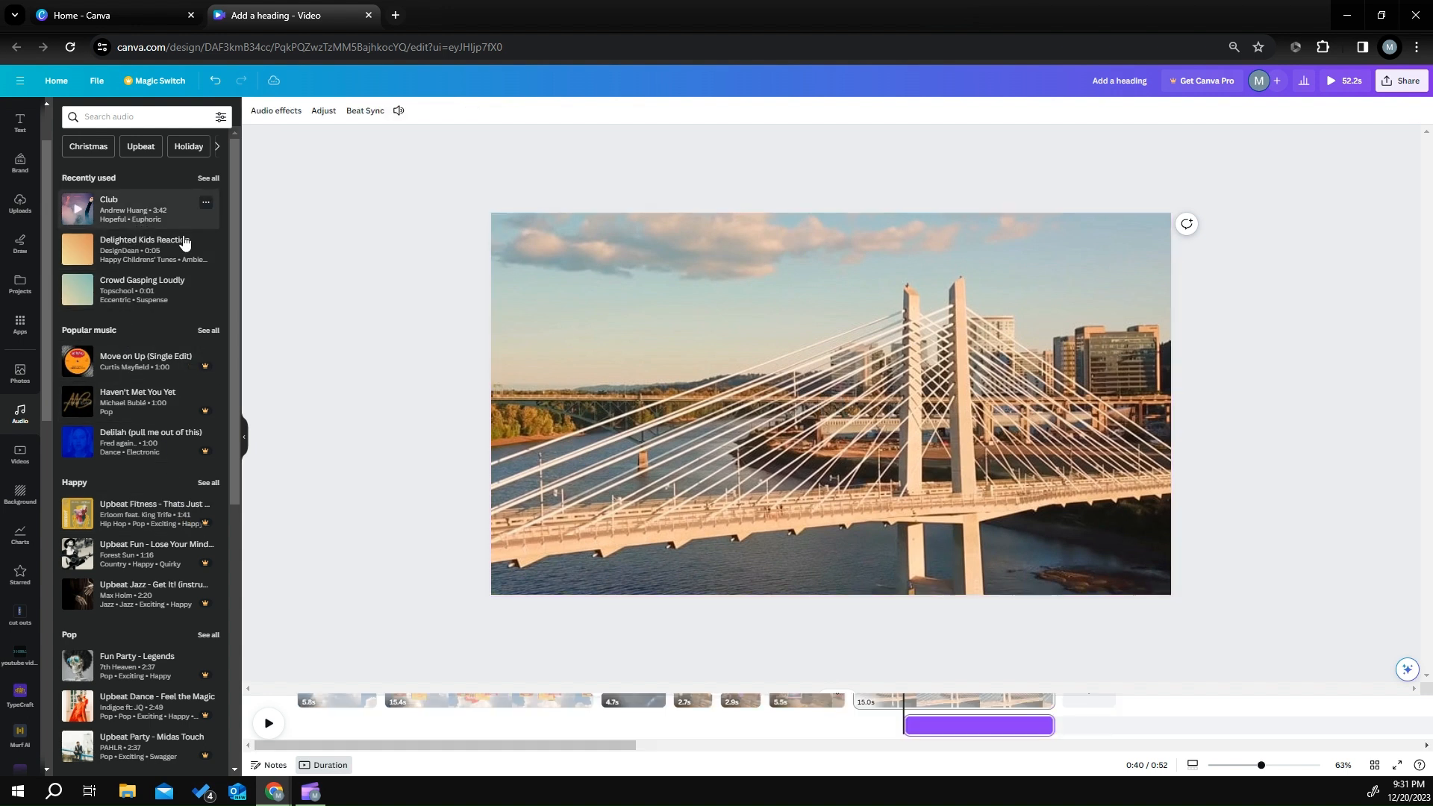
left_click(398, 111)
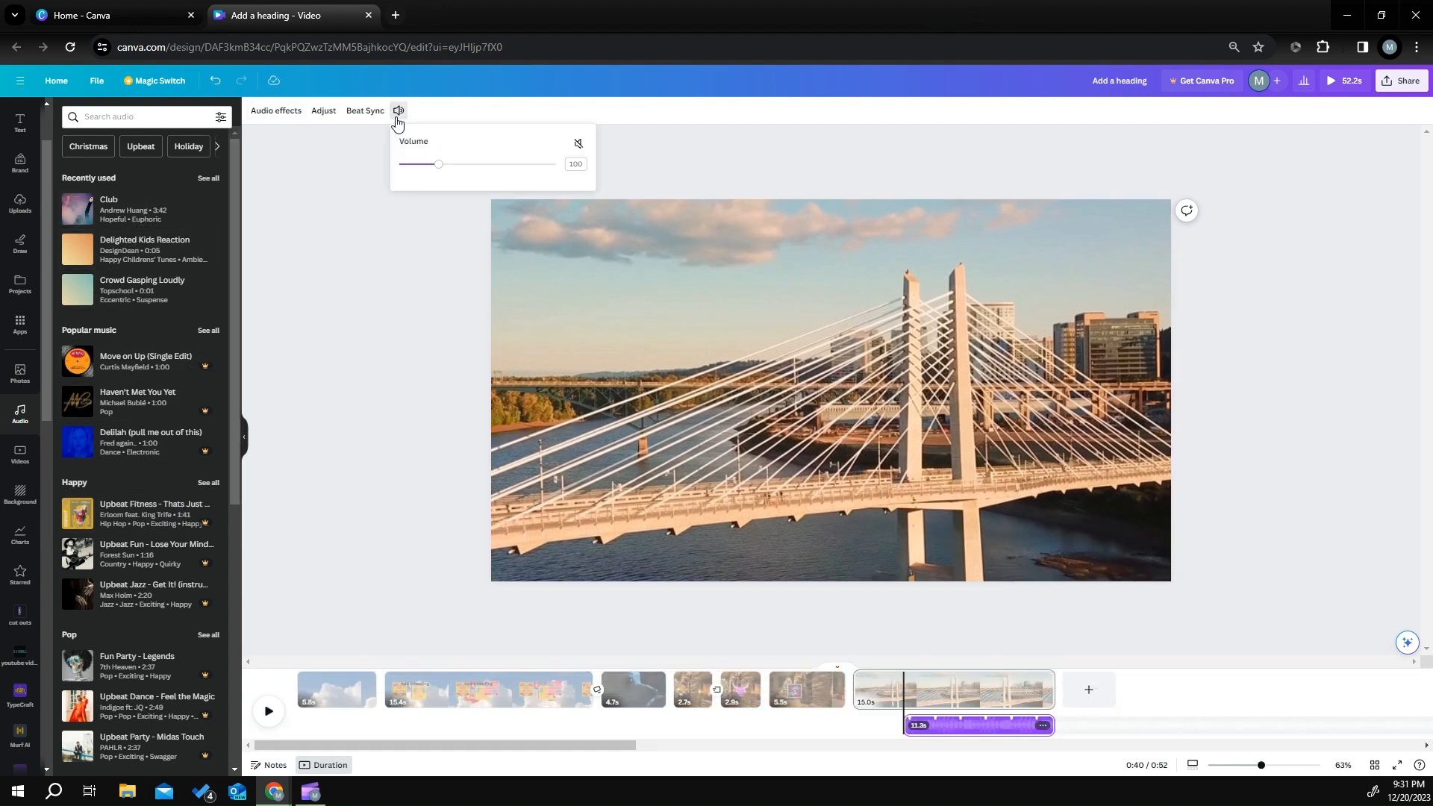
left_click_drag(439, 165, 409, 165)
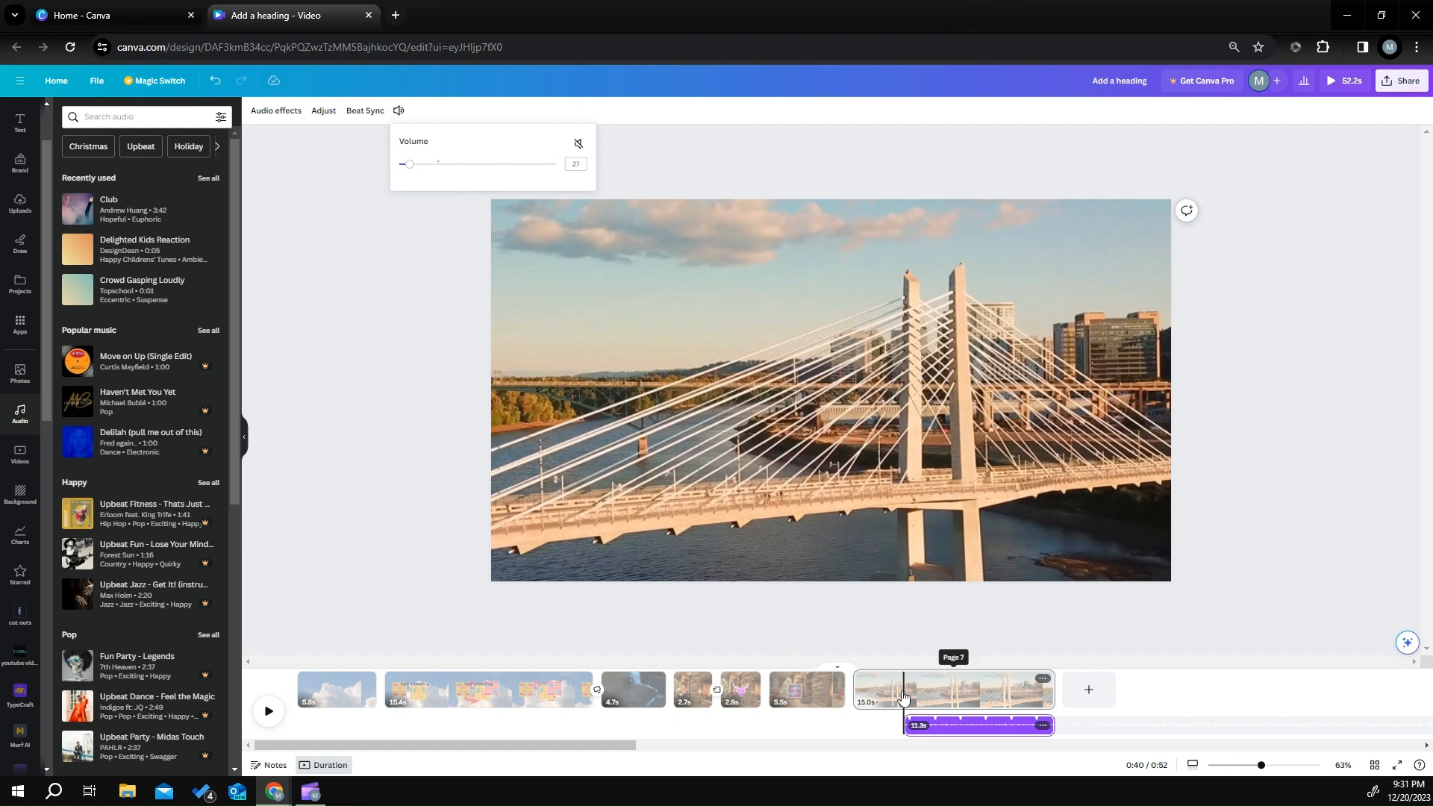
Step: Split the Club track at about 45 s and move its first part to start at about 17 s
left_click(959, 729)
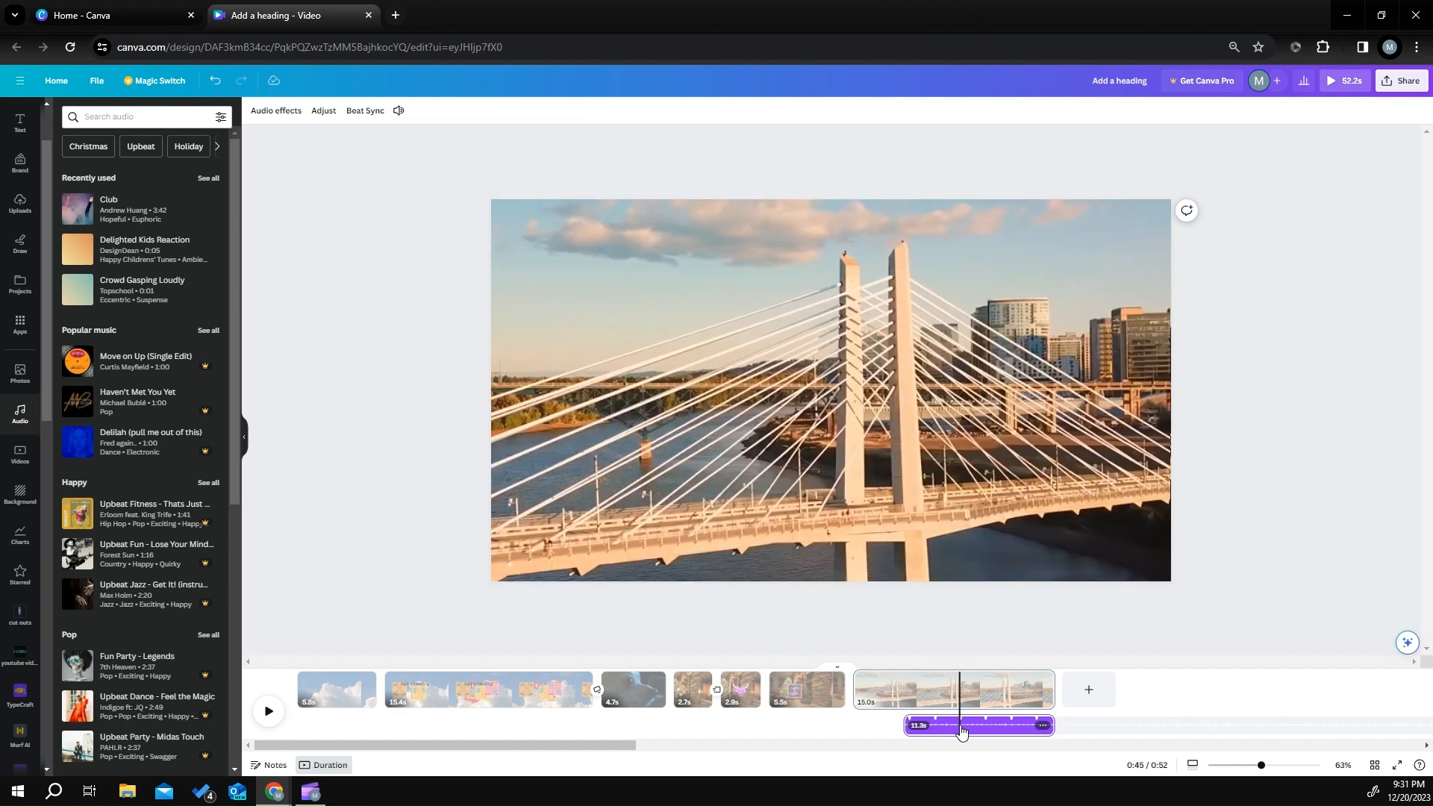
right_click(962, 730)
left_click(1006, 709)
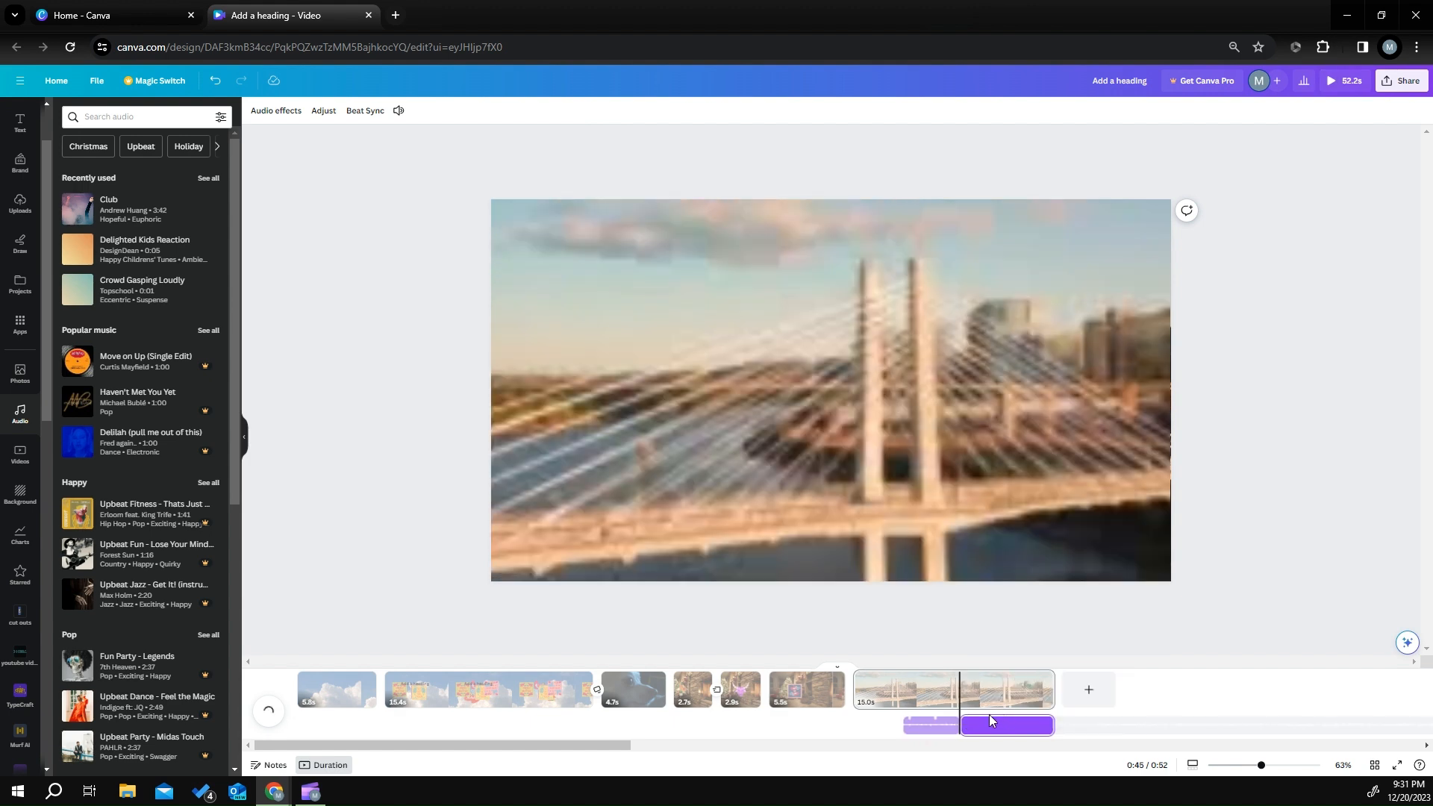
left_click_drag(937, 728, 599, 719)
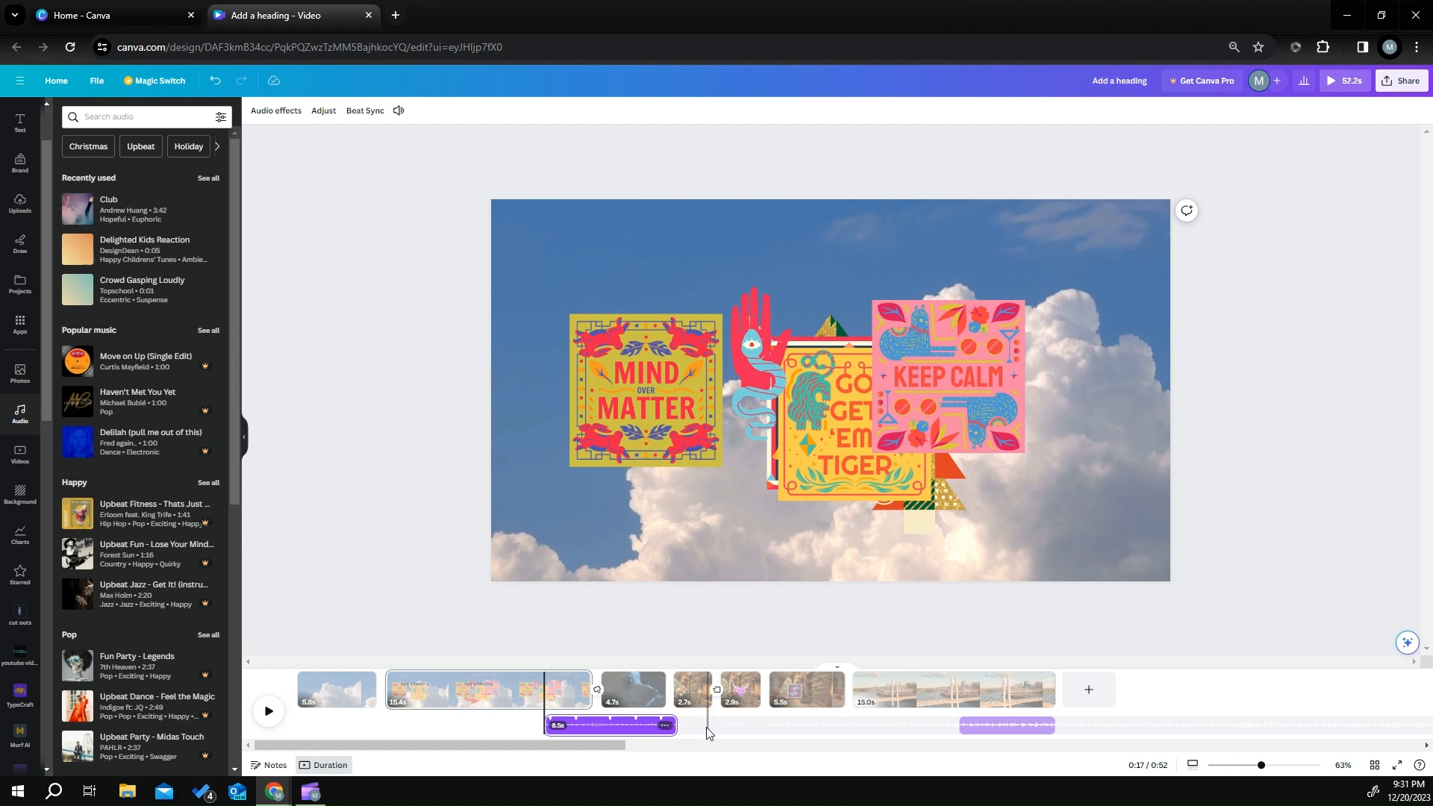
Step: Add the Delighted Kids Reaction sound and position it across the cut between the second cloud page and the dog clip
left_click(595, 725)
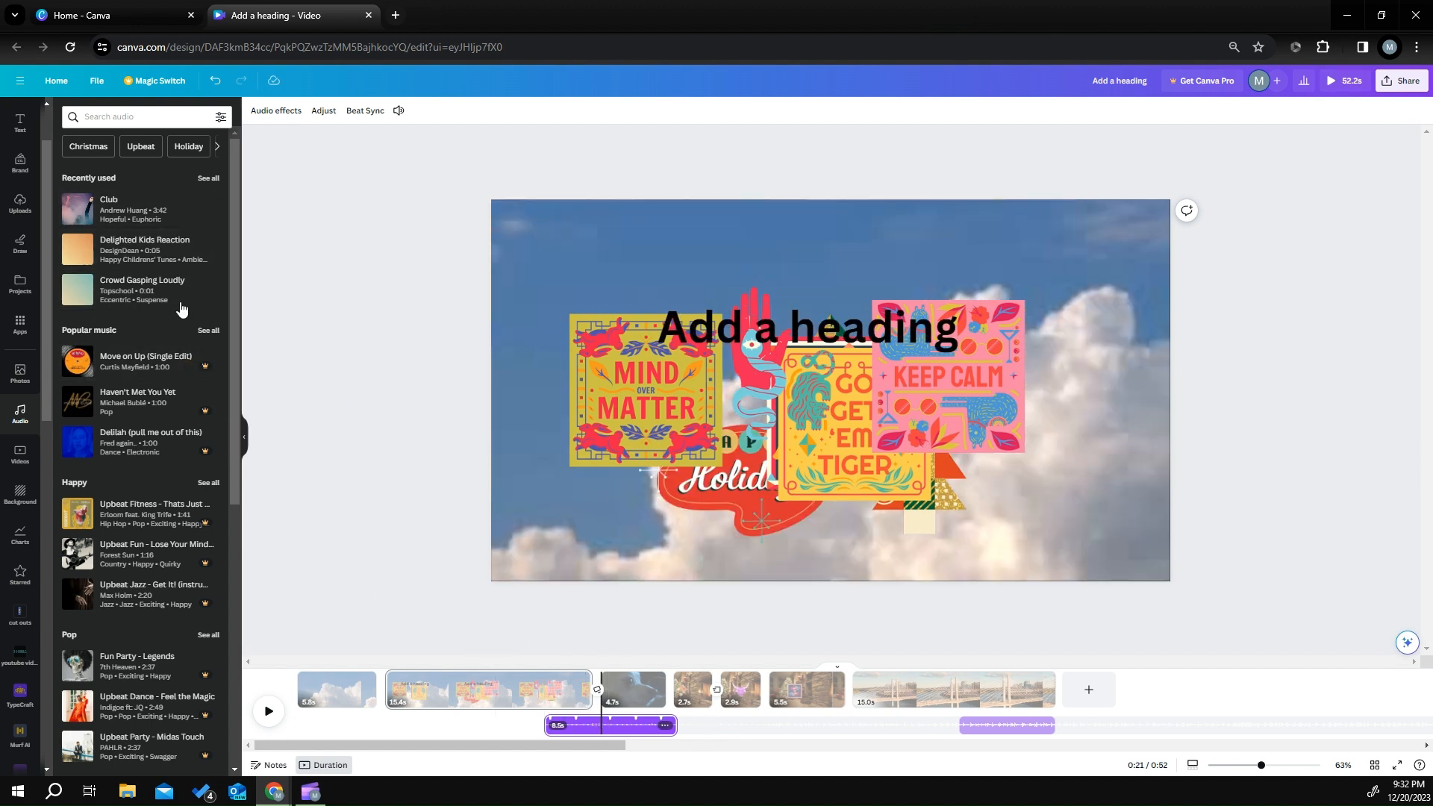
left_click(138, 253)
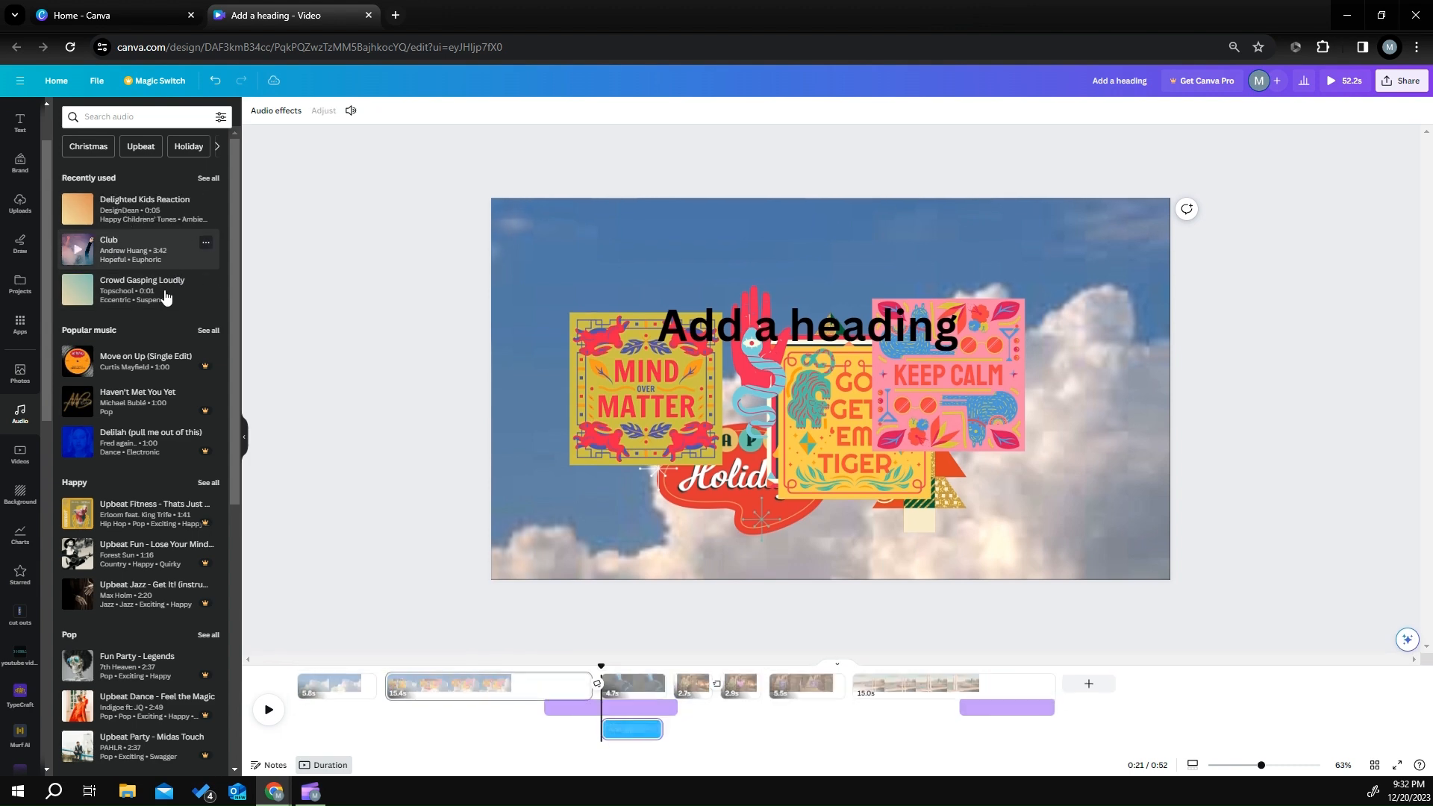
mouse_move(636, 737)
left_mouse_down()
mouse_move(738, 734)
mouse_move(570, 716)
mouse_move(632, 720)
left_mouse_up()
Step: Move the first Club segment to the start of the video and give it a 1.7 s fade-in and 2.7 s fade-out
left_click(559, 711)
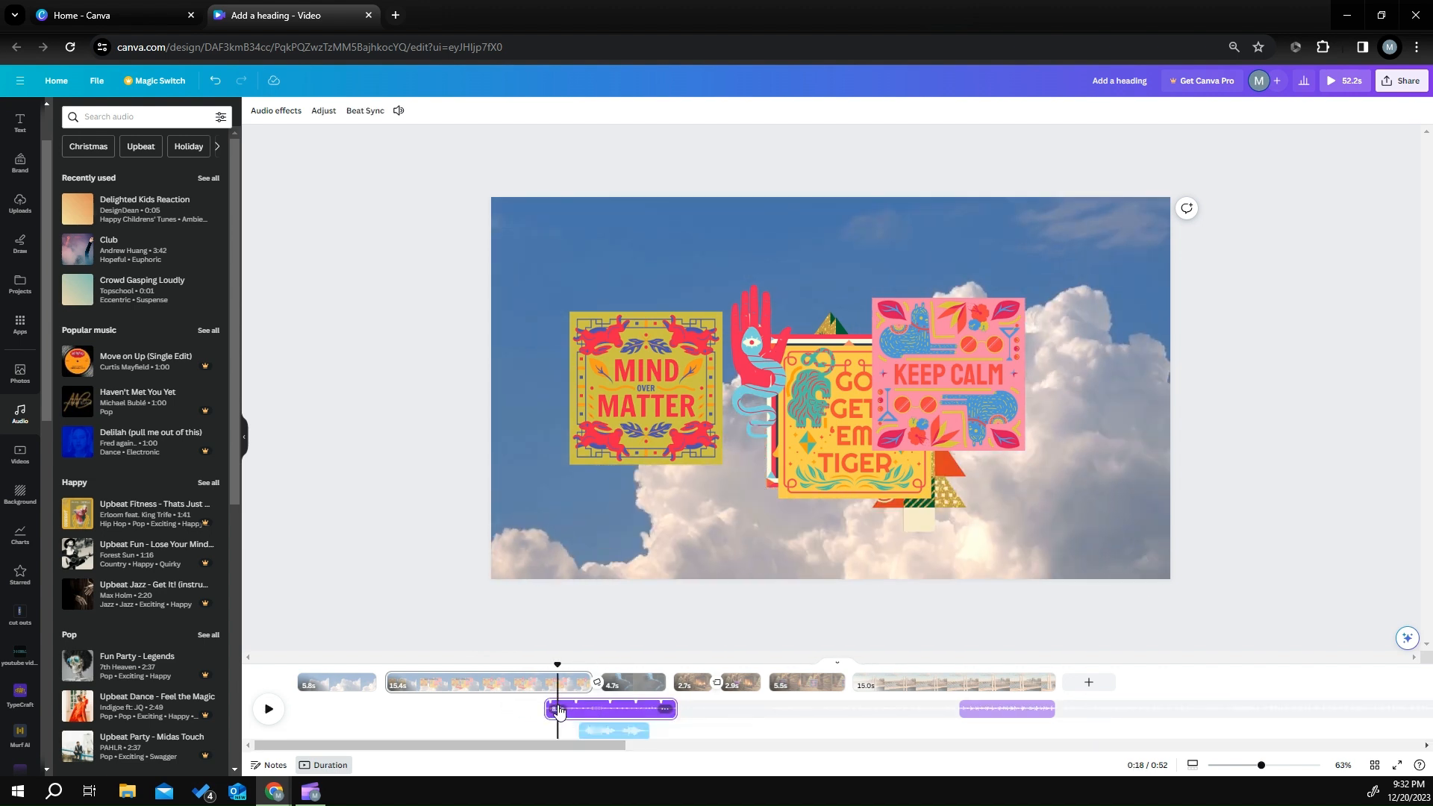
left_click(268, 116)
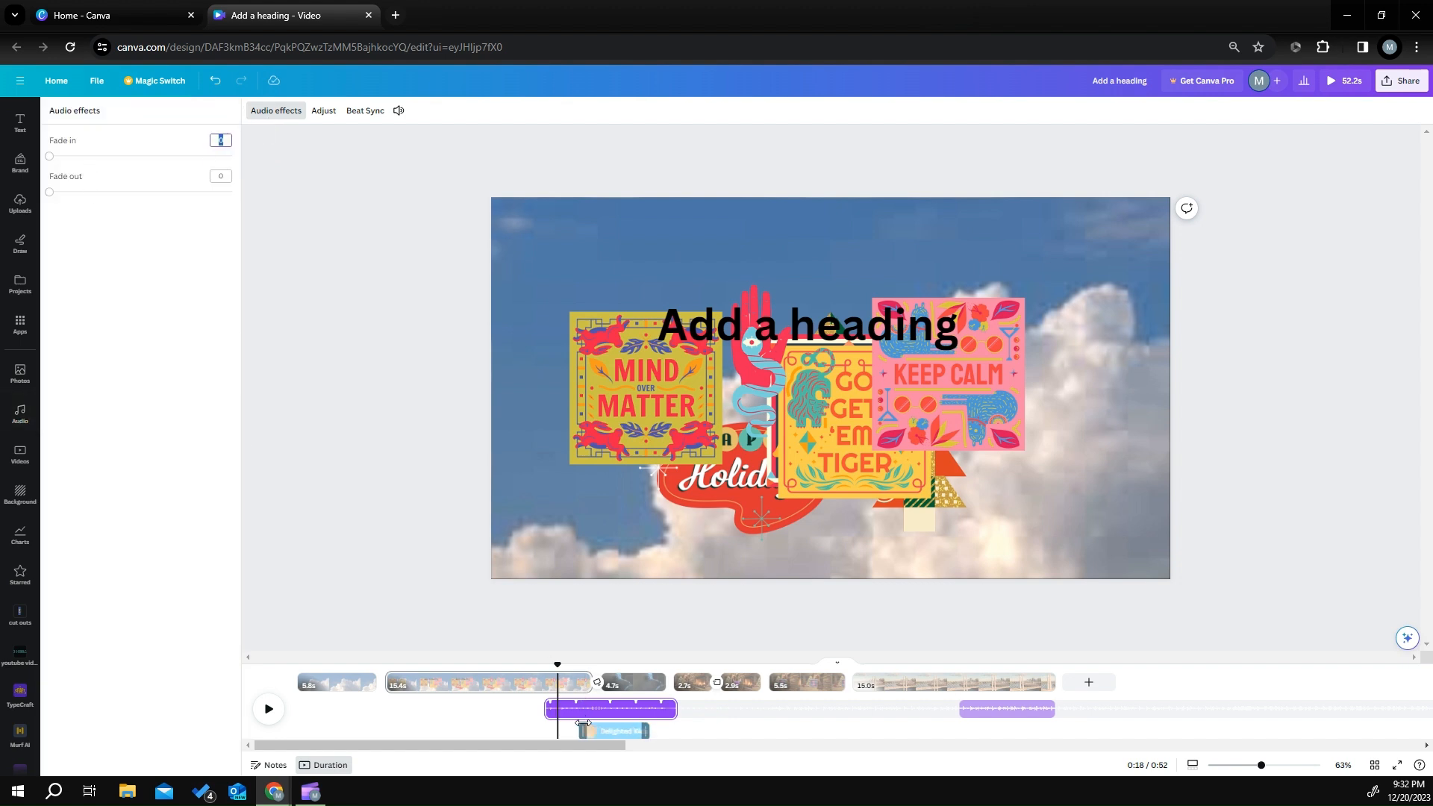
left_click_drag(579, 709, 337, 691)
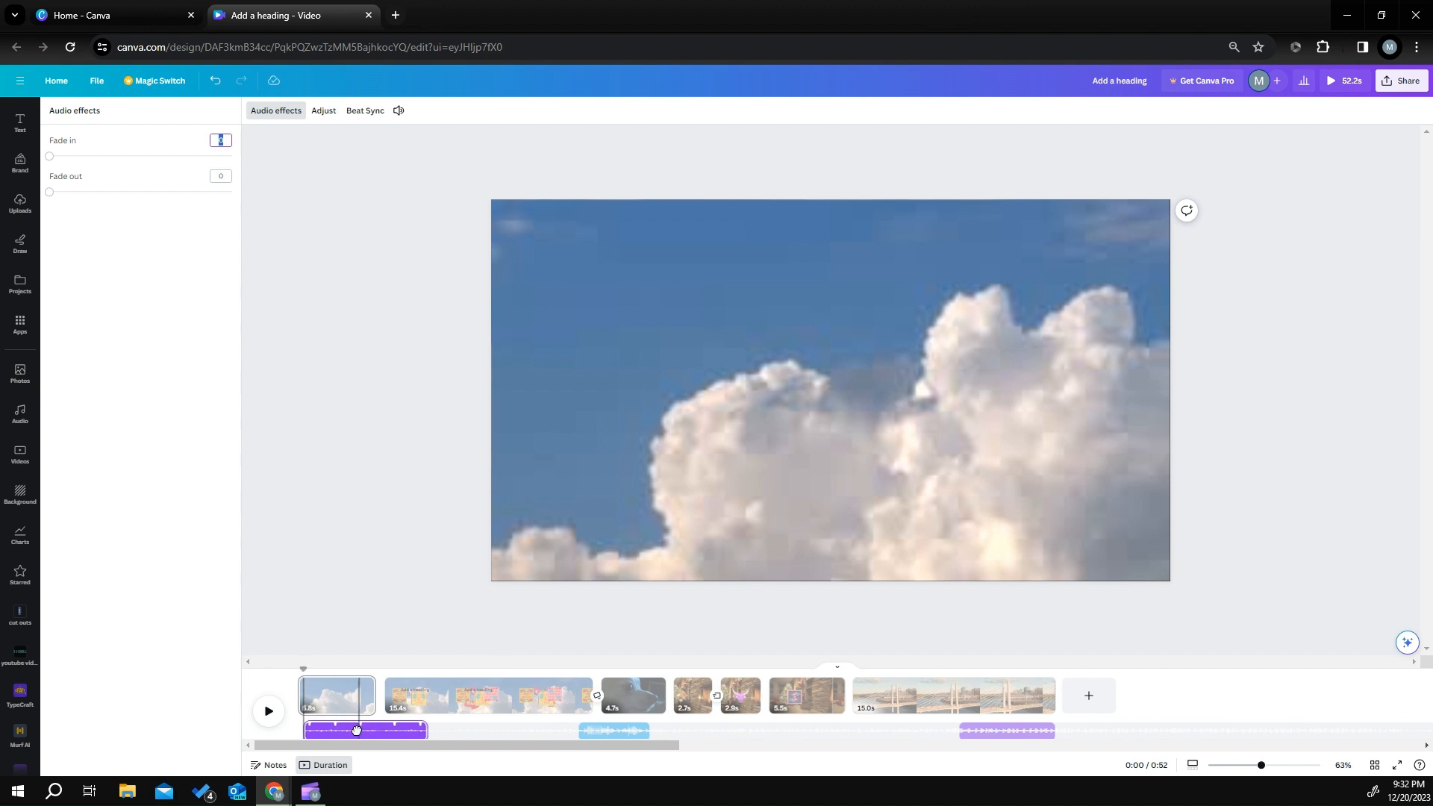
left_click_drag(50, 157, 123, 157)
left_click_drag(53, 194, 168, 200)
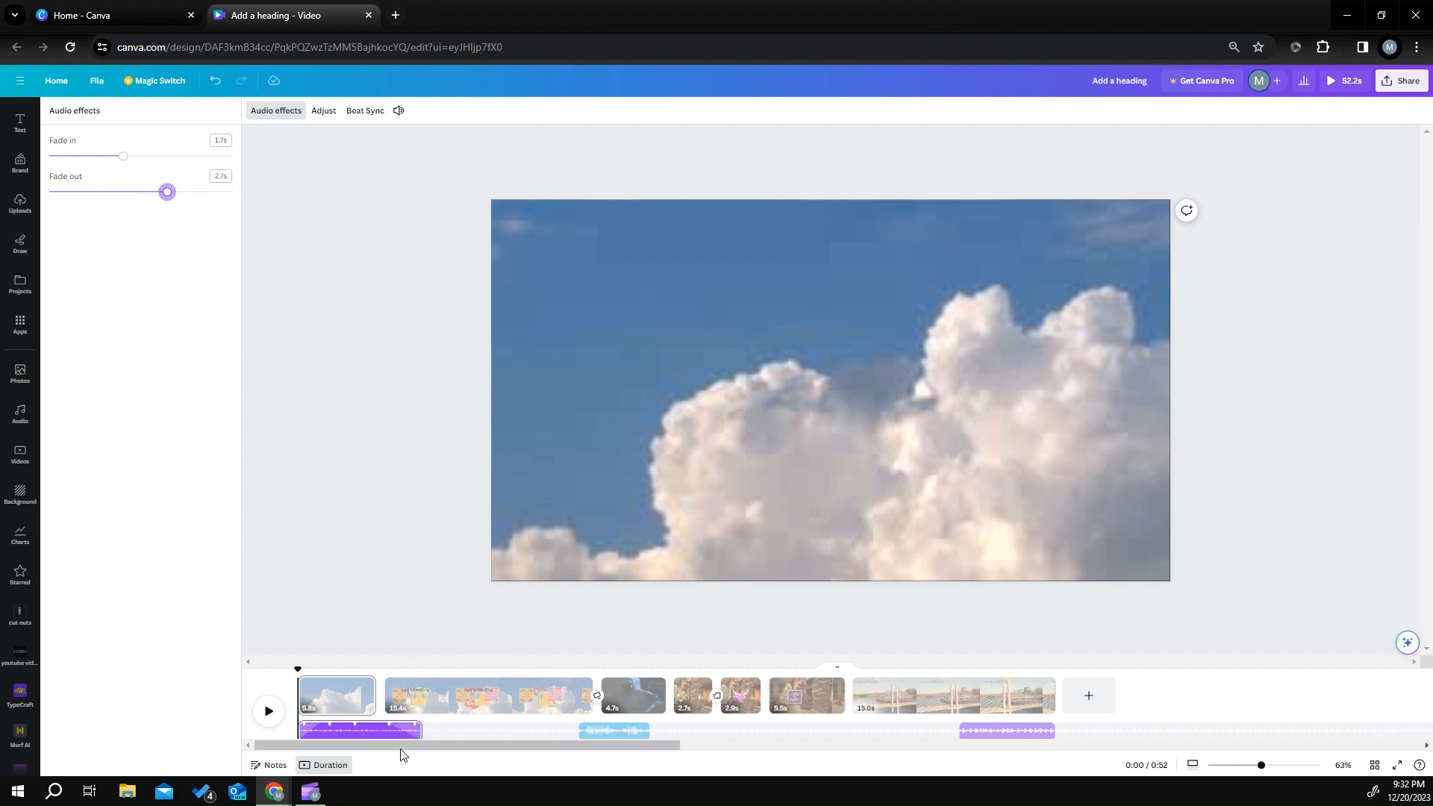
Step: Adjust the volume of the opening Club segment and play back about the first 8 s of the video
left_click(399, 111)
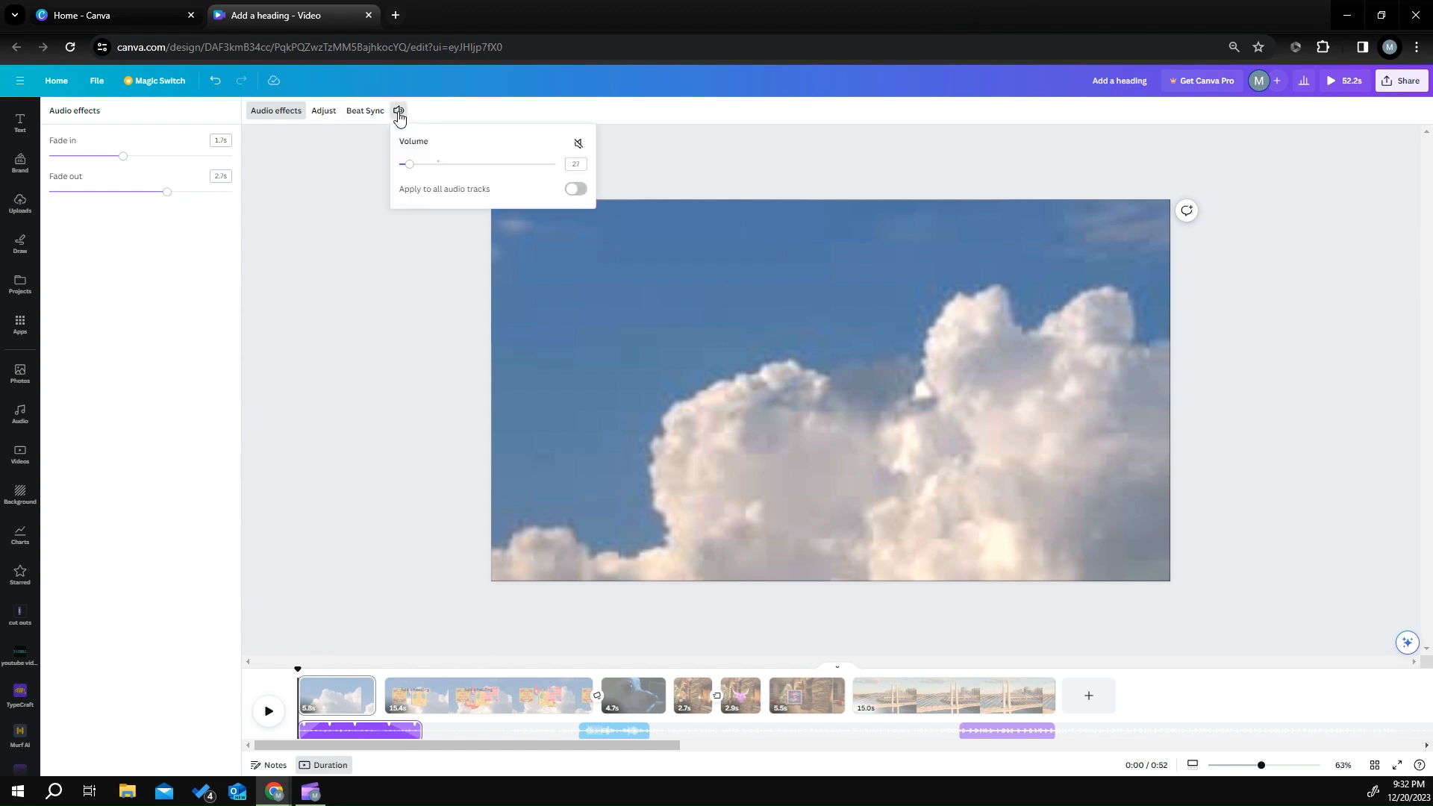
mouse_move(409, 165)
left_mouse_down()
mouse_move(441, 170)
mouse_move(415, 171)
left_mouse_up()
left_click(571, 165)
key("BackSpace")
type("3")
key("Return")
left_click(268, 711)
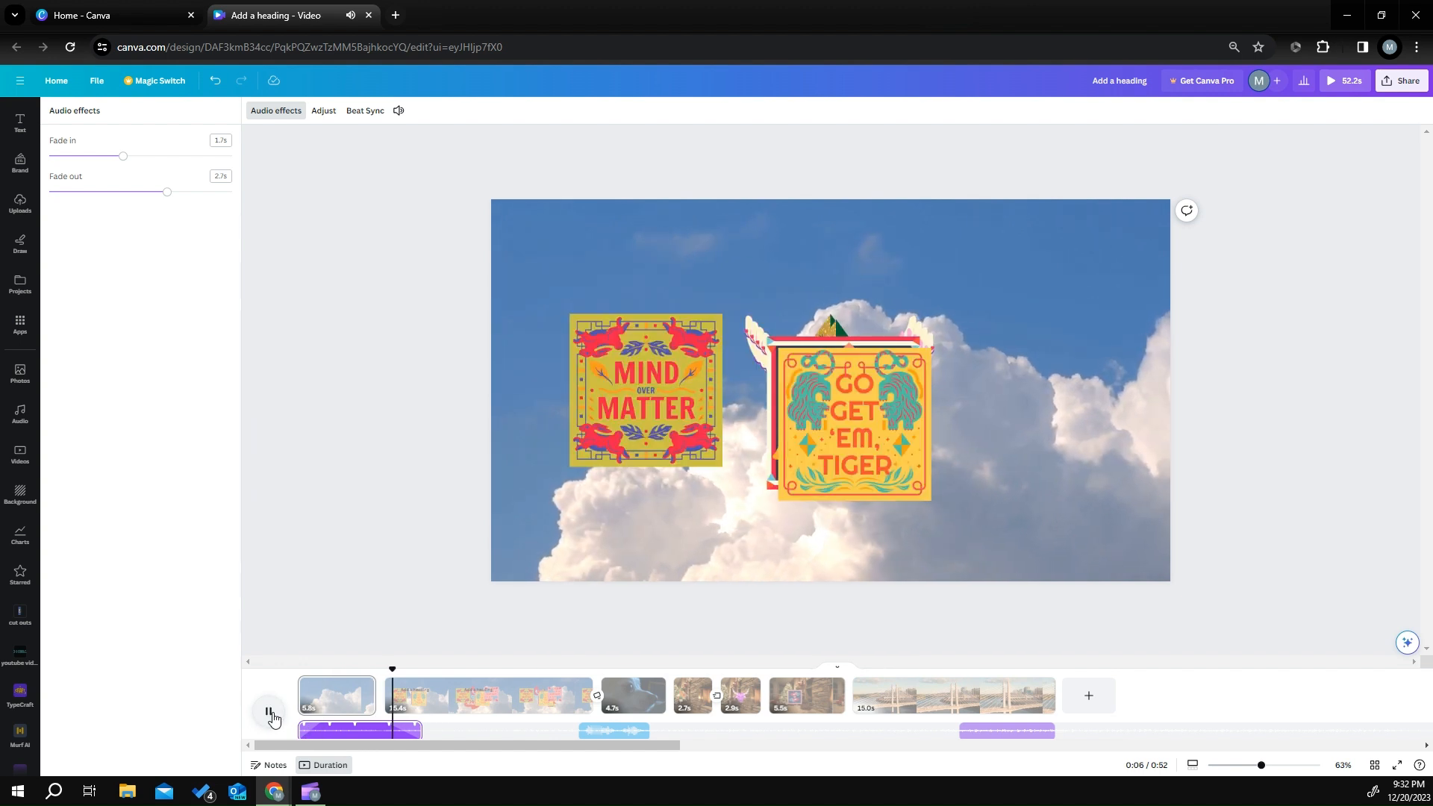
left_click(370, 603)
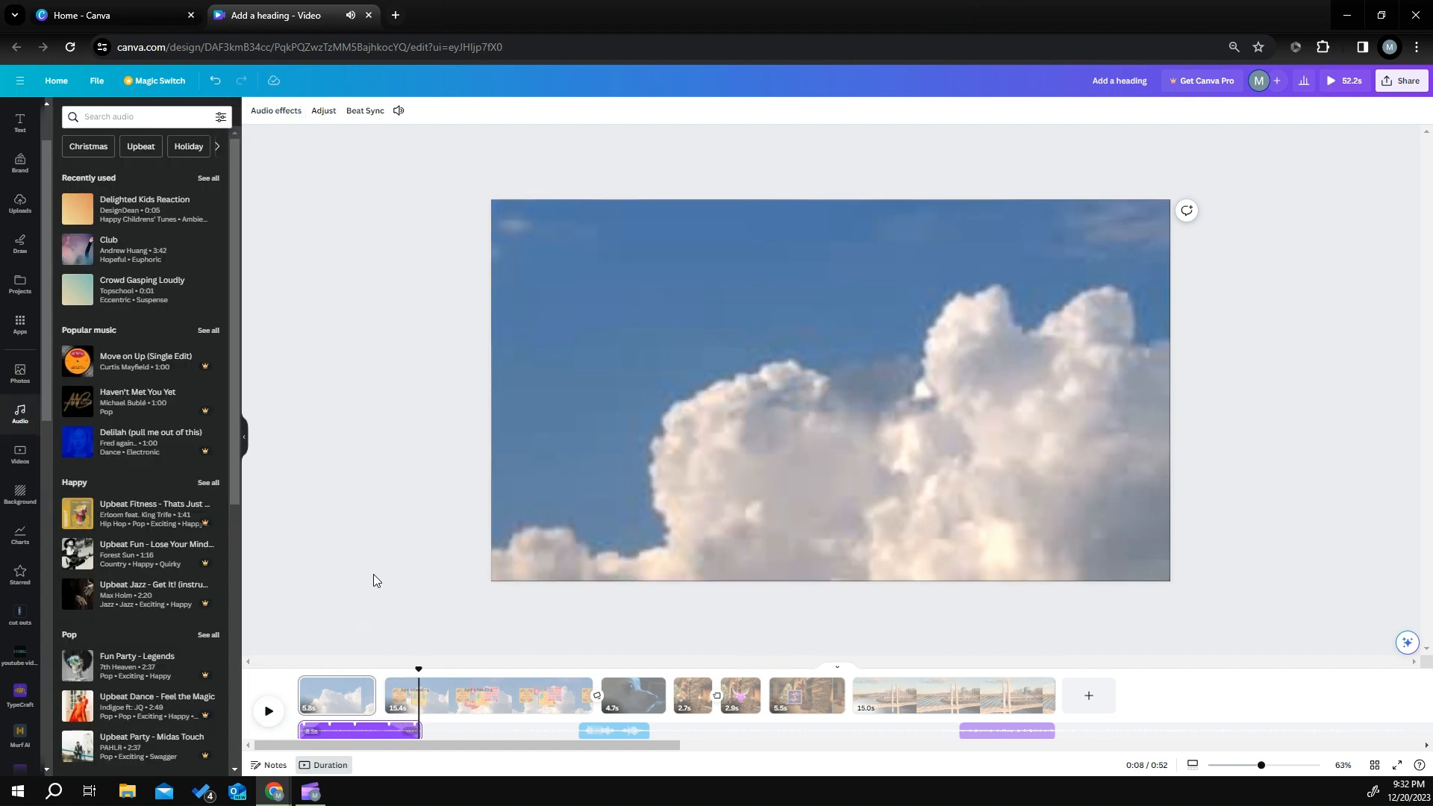
Step: Lower the volume of the Delighted Kids Reaction sound at the start of the dog clip
left_click(606, 731)
left_click(350, 110)
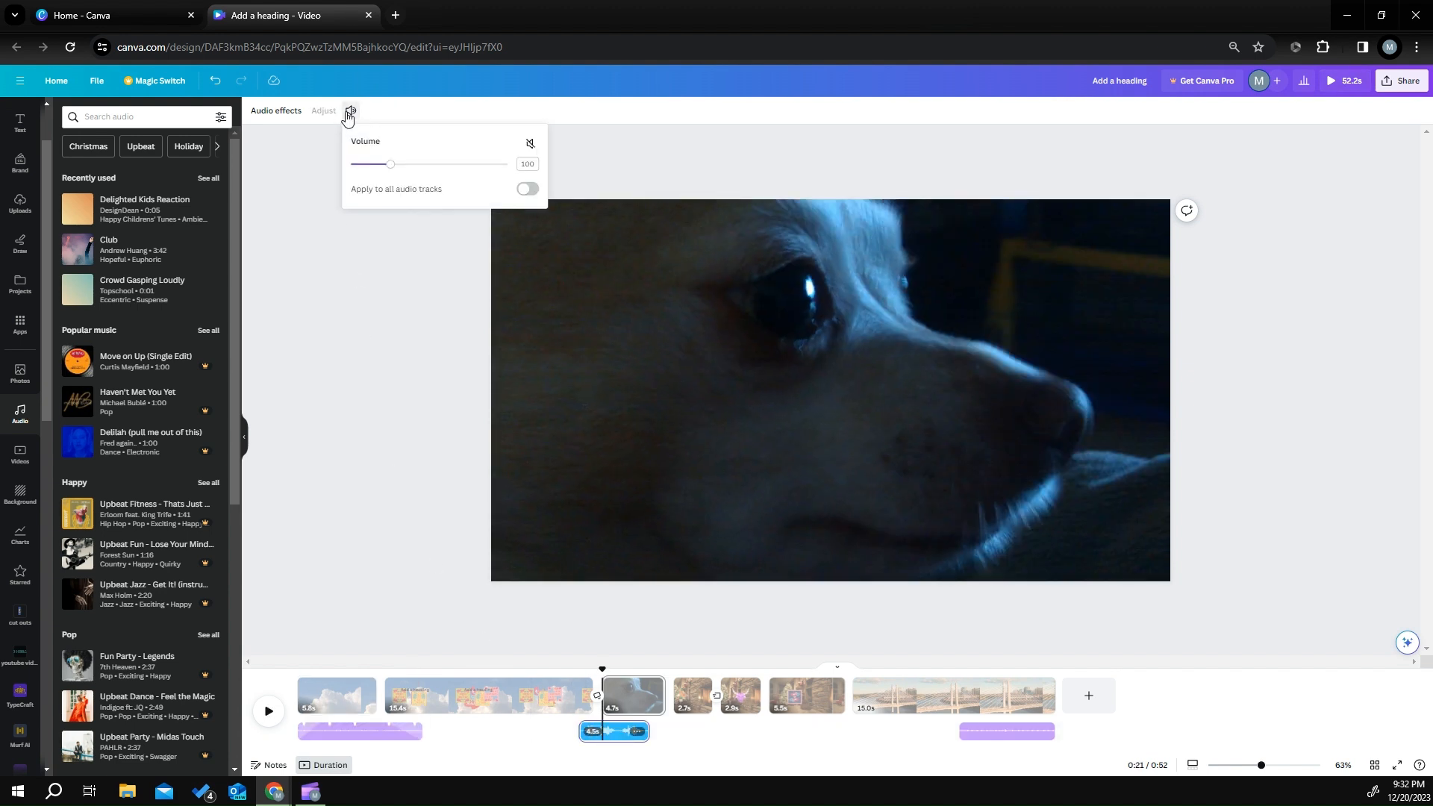
left_click_drag(391, 164, 373, 164)
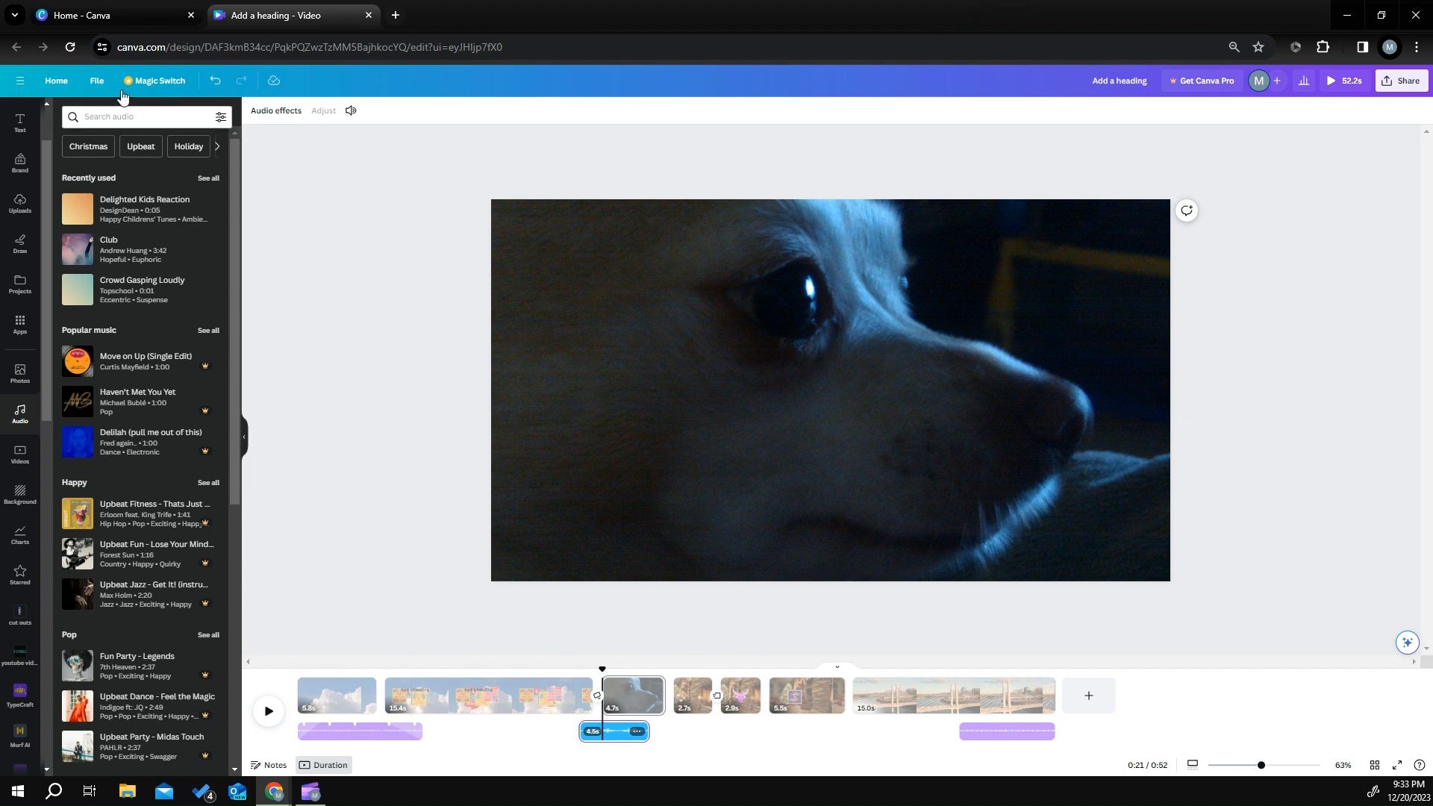
left_click(97, 81)
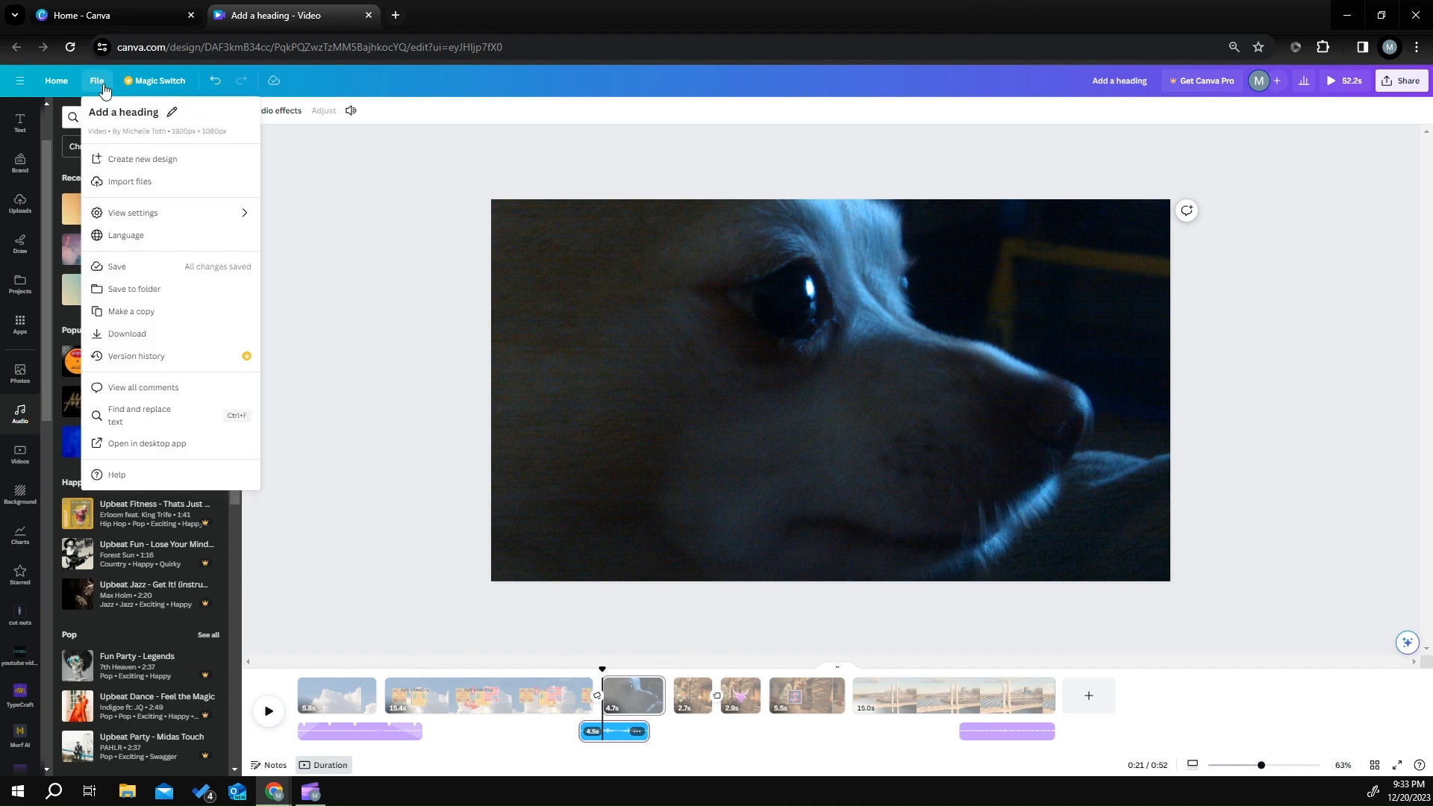
left_click(117, 336)
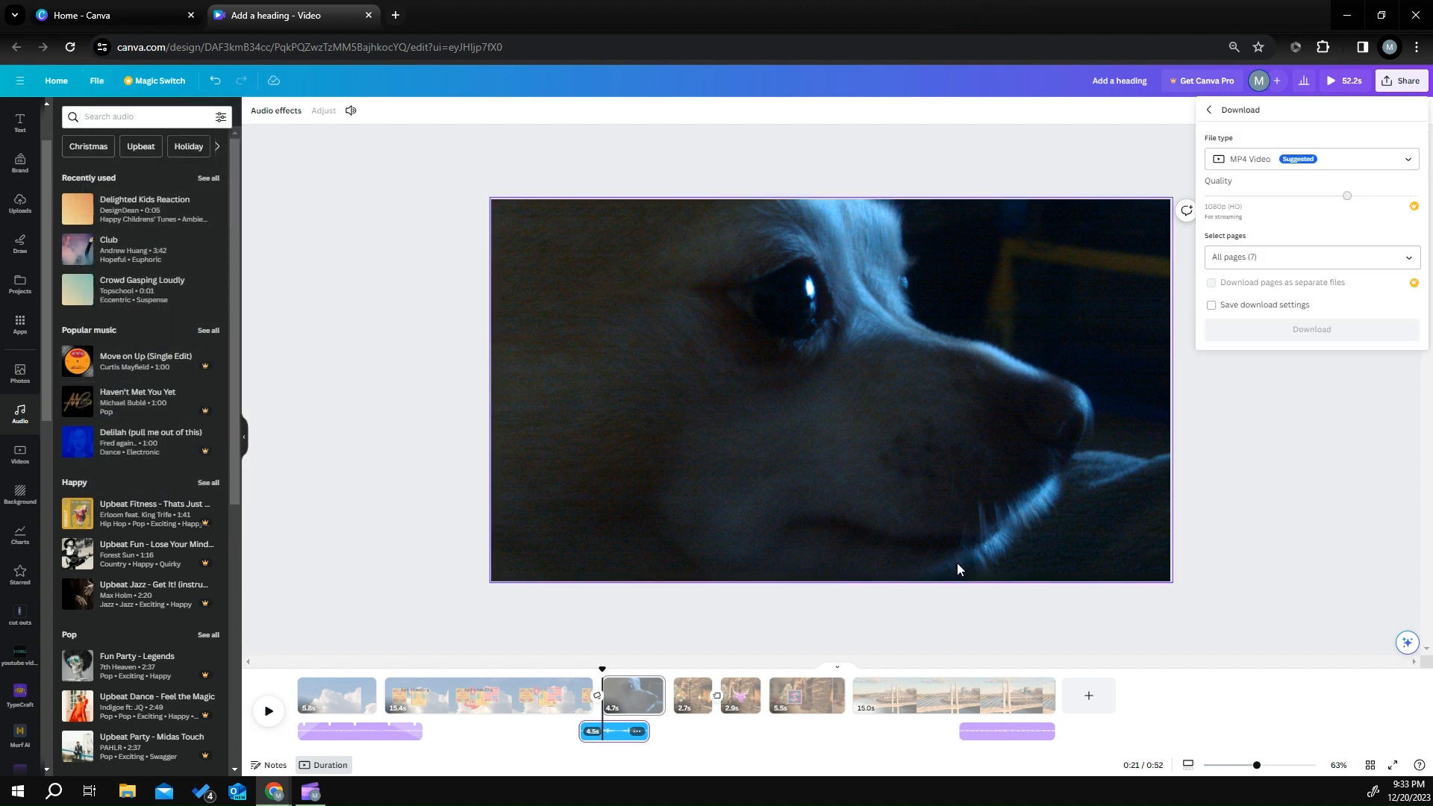
left_click(1408, 259)
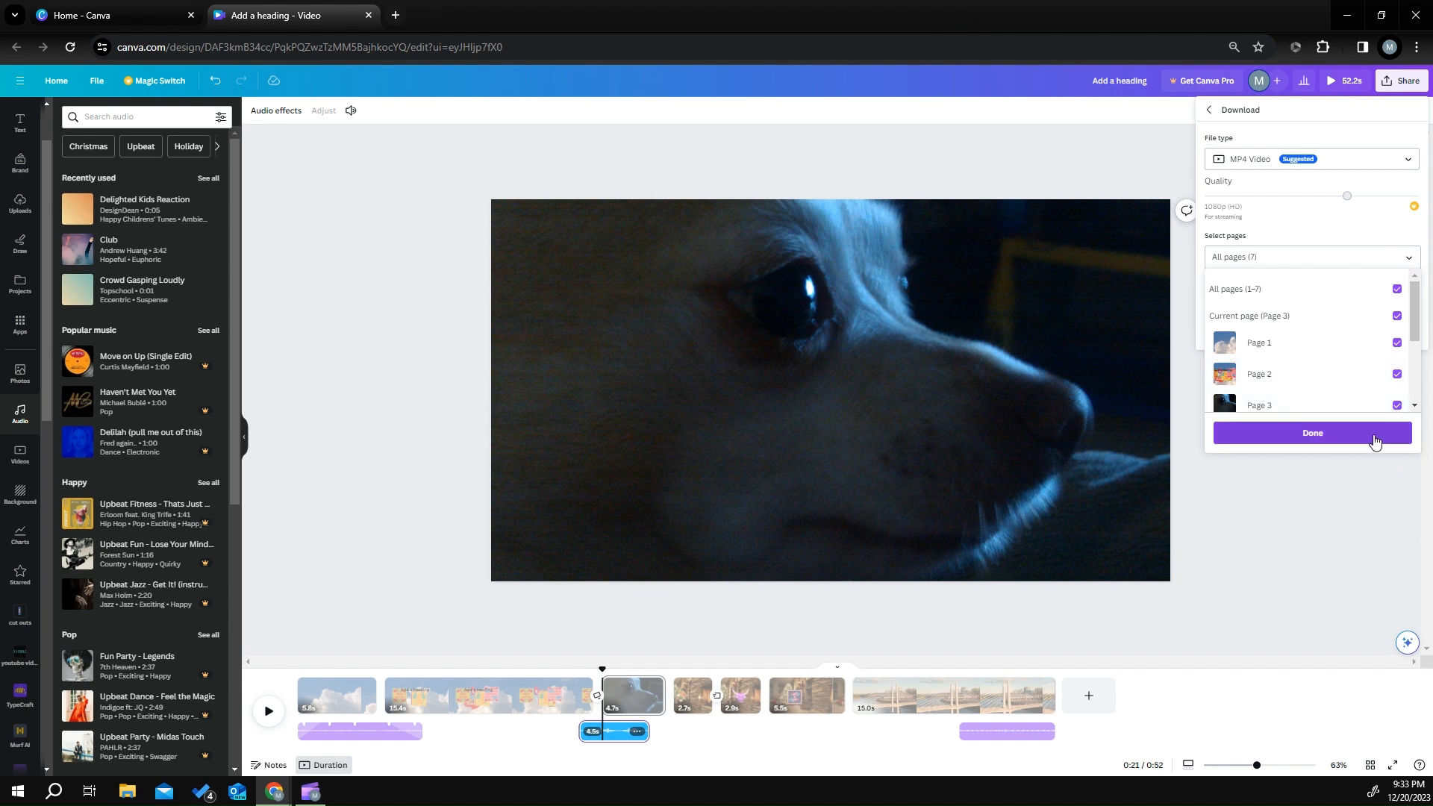
left_click(709, 638)
left_click(1272, 461)
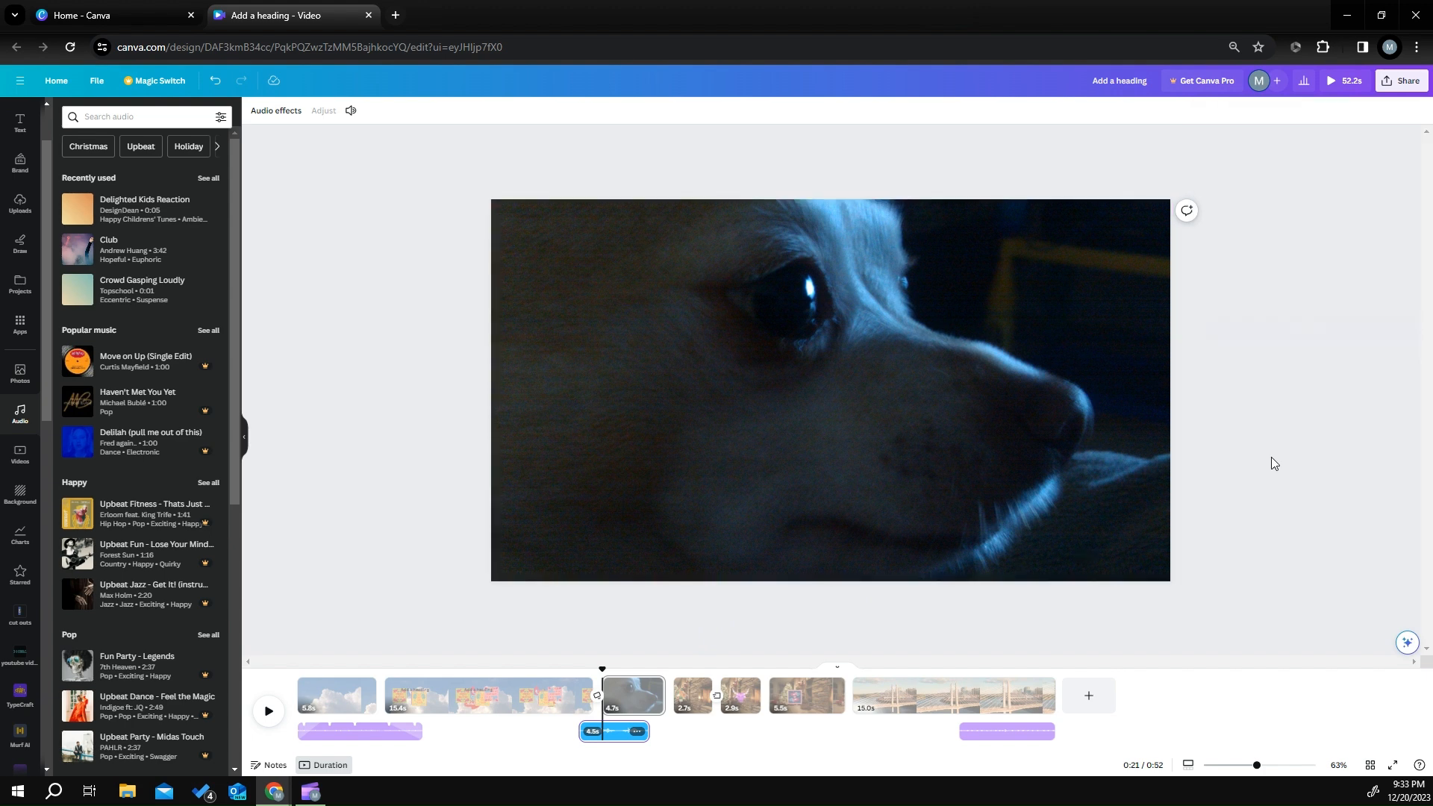
left_click(1273, 462)
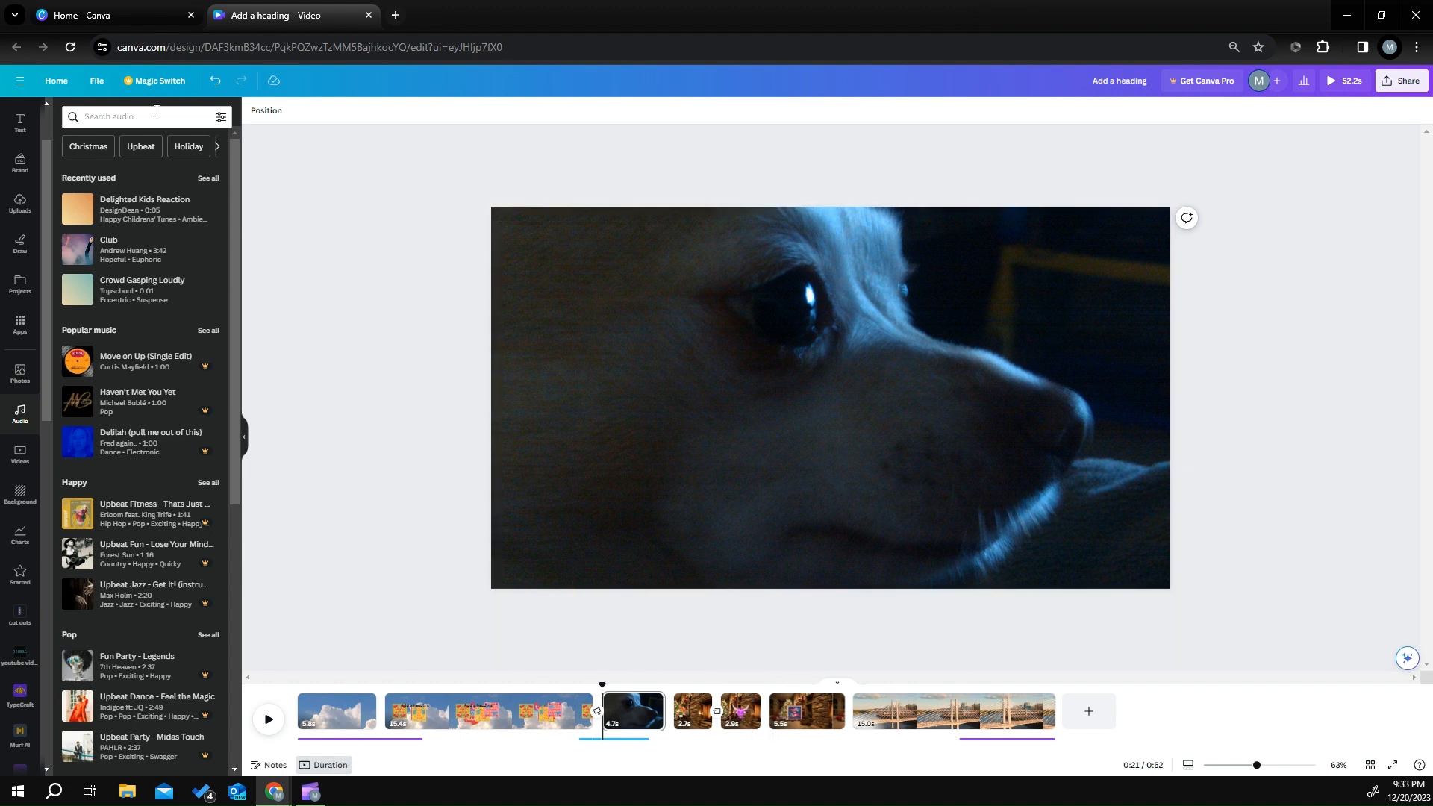
Step: Set up an MP4 video download that includes only pages 4 to 6
left_click(86, 88)
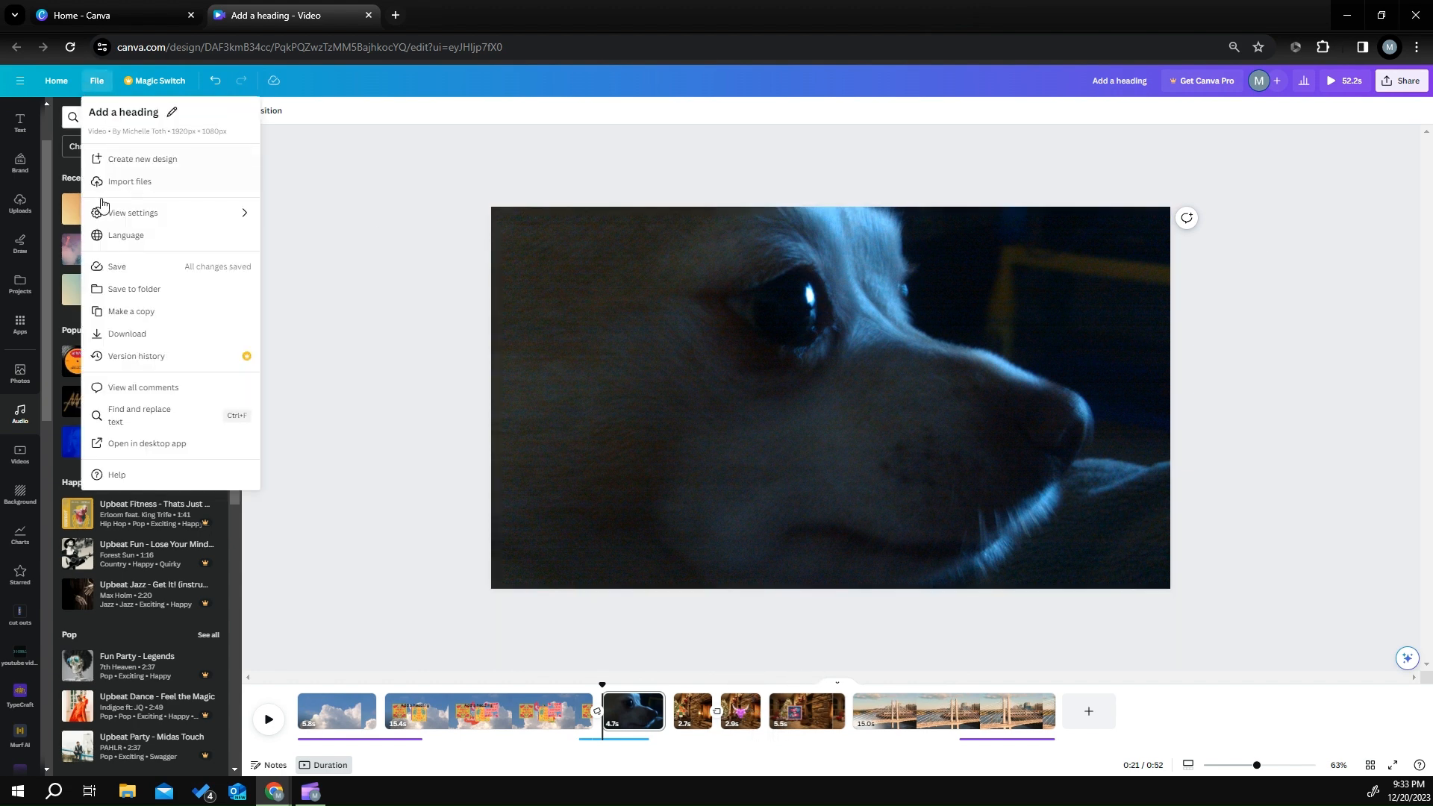
left_click(118, 334)
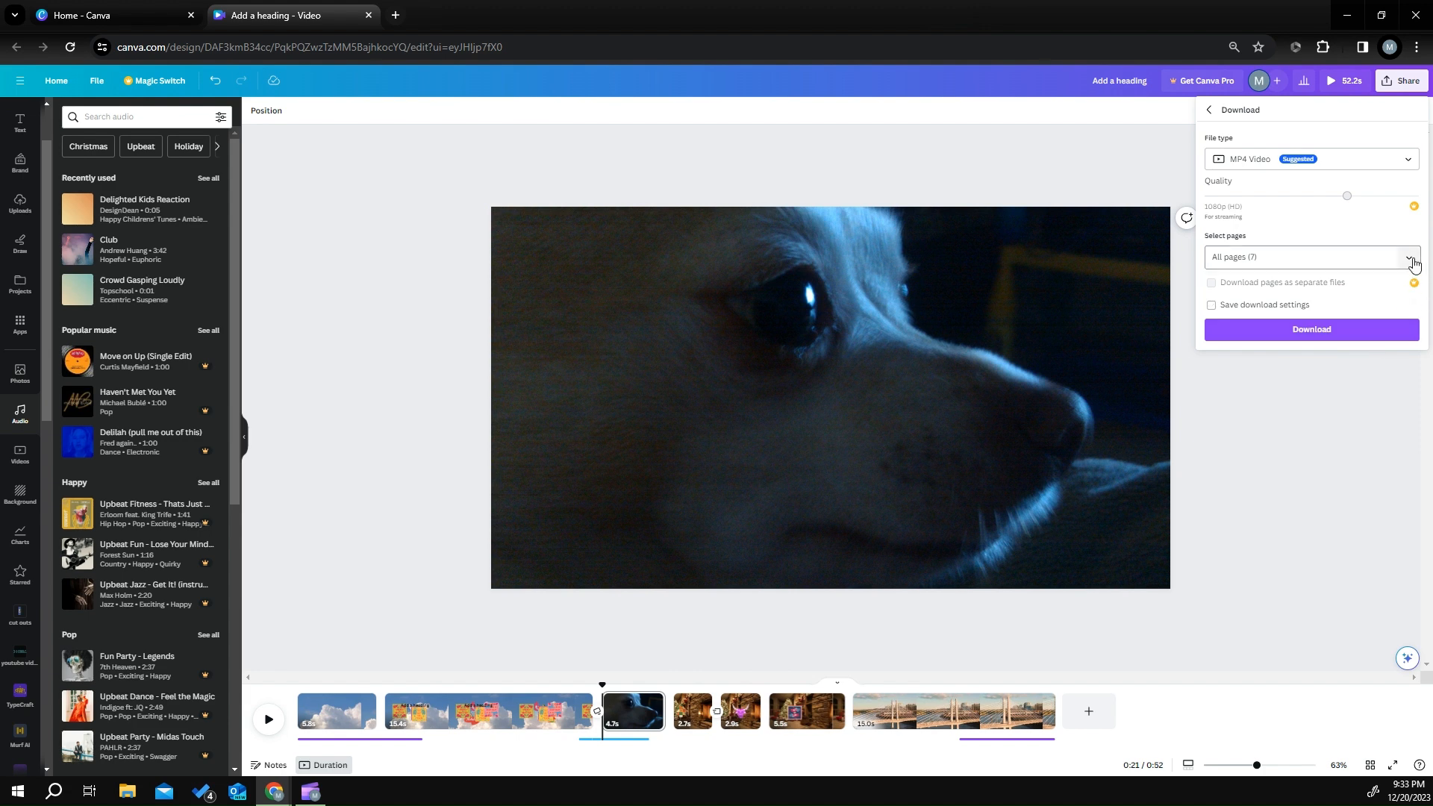
left_click(1408, 258)
left_click(1396, 290)
scroll(1363, 349, "down", 2)
left_click(1396, 298)
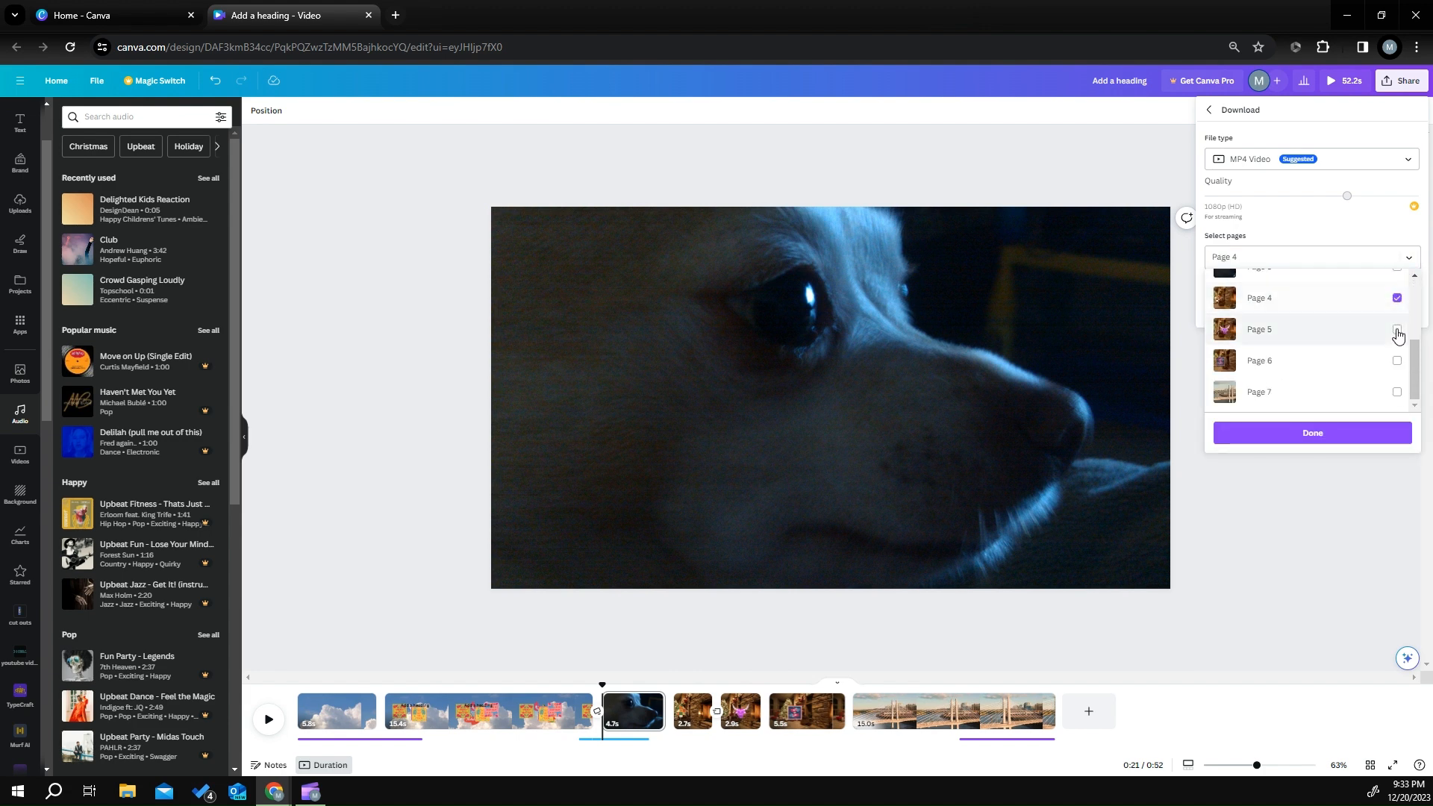
left_click(1396, 329)
left_click(1396, 361)
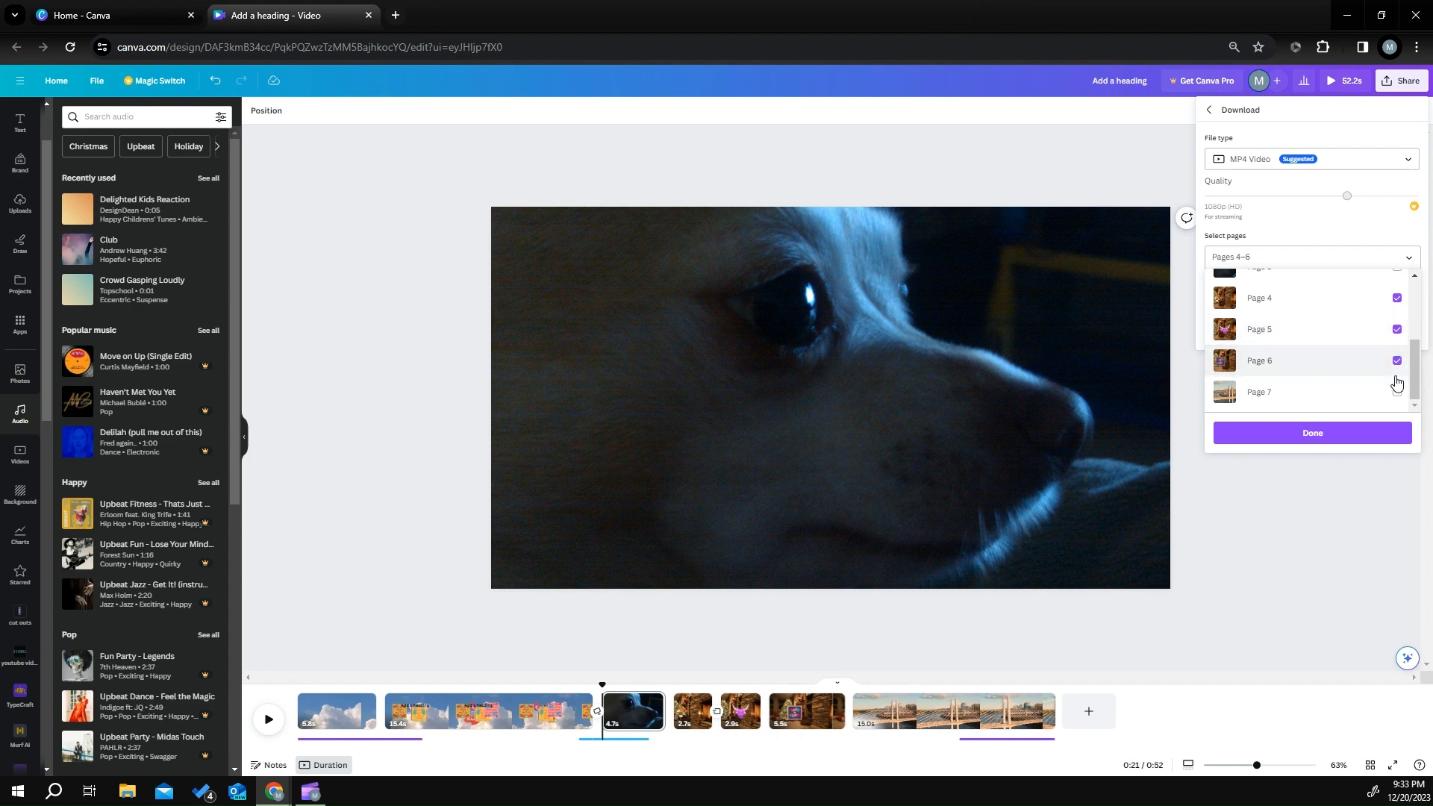
left_click(1355, 438)
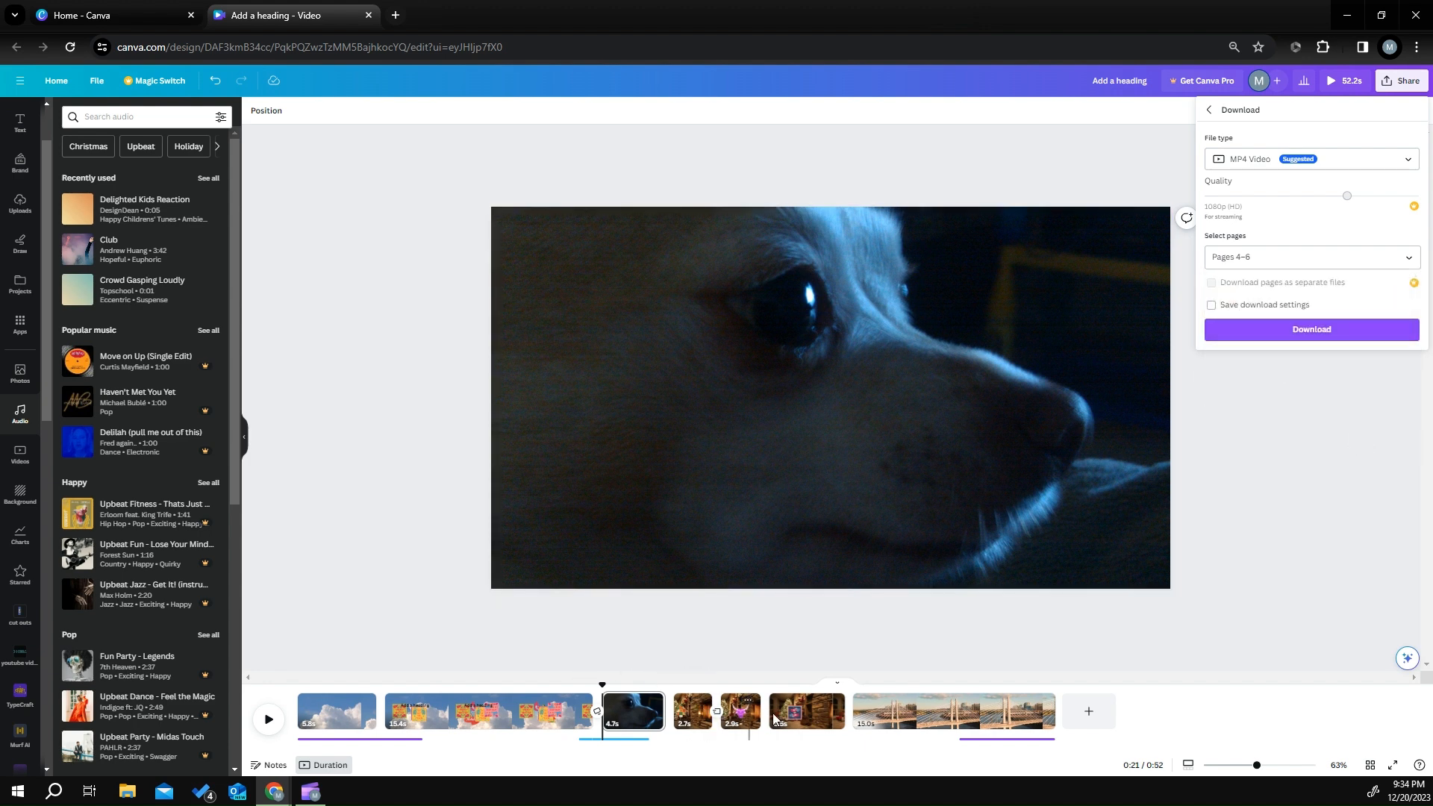